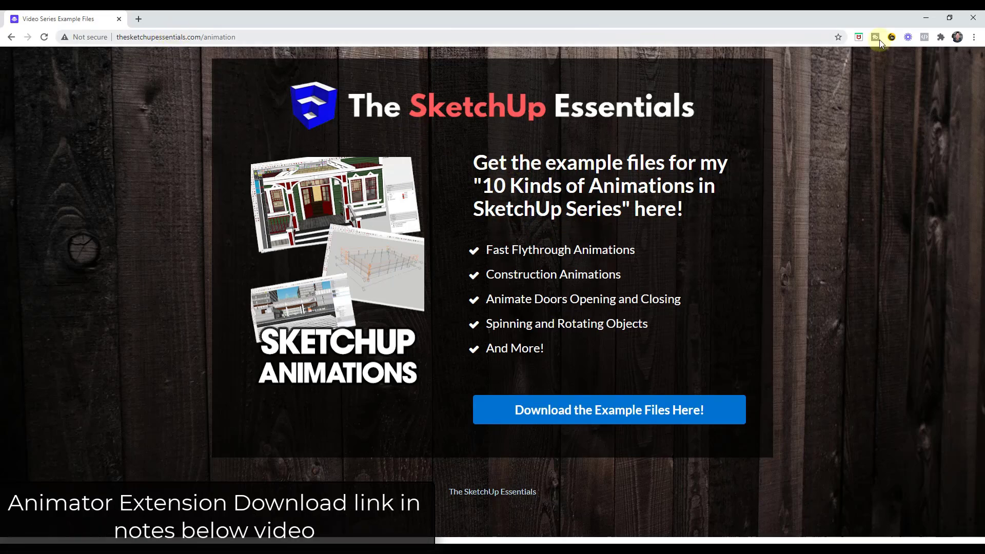
# Switch to SketchUp, load the Robotic Arm model from the 3D Warehouse robot arm results, and place it in the scene.
pyautogui.click(926, 17)
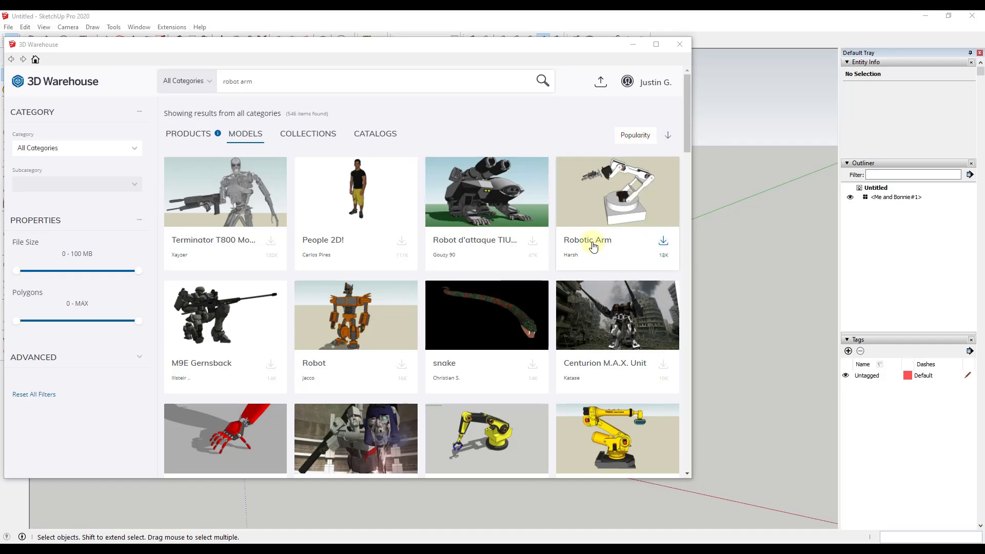
pyautogui.scroll(-5, 525, 308)
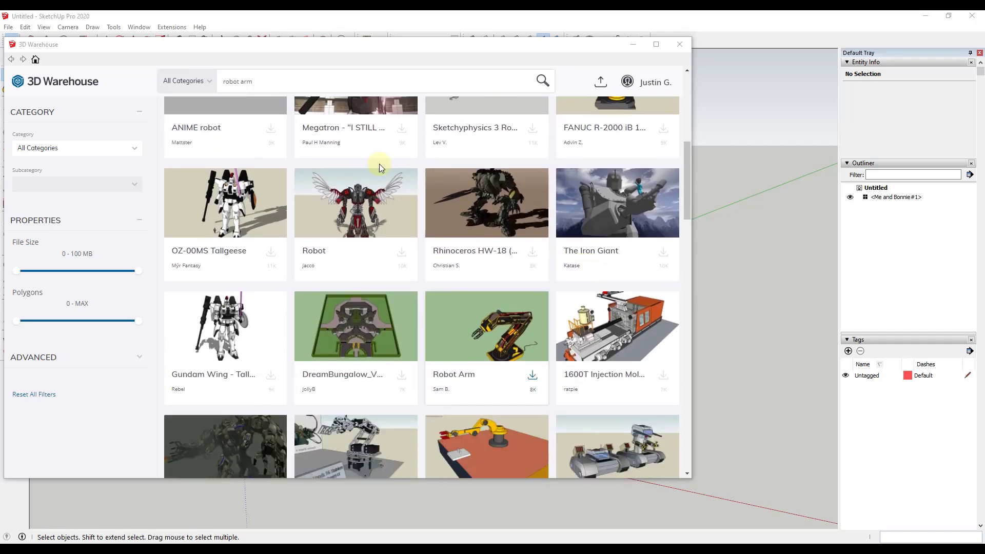
pyautogui.scroll(-5, 529, 220)
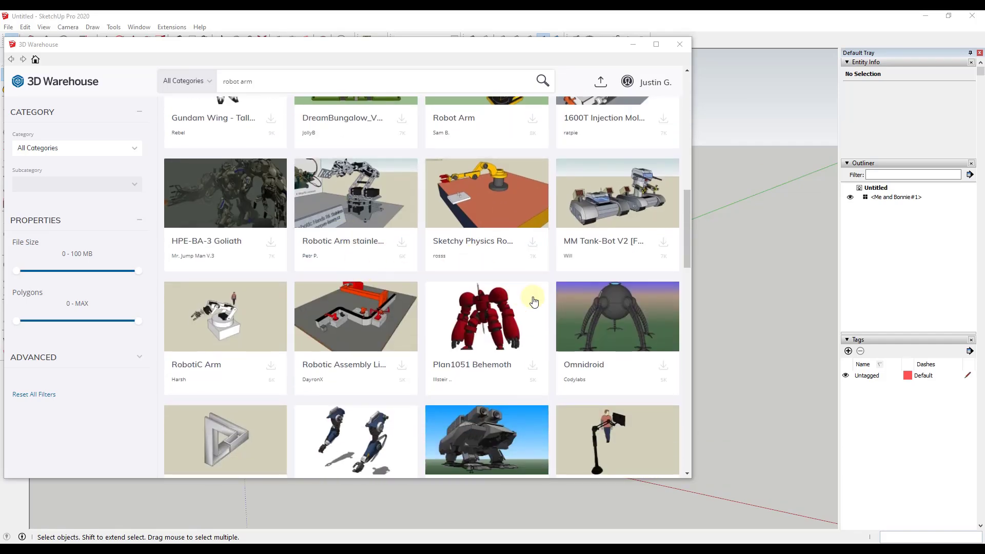
pyautogui.scroll(10, 531, 302)
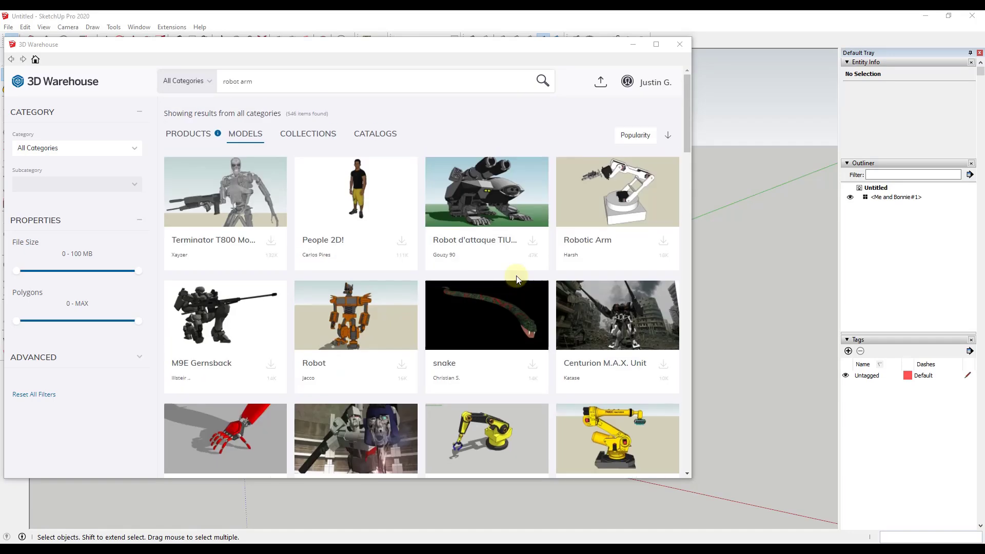
pyautogui.click(620, 175)
pyautogui.click(443, 280)
pyautogui.click(322, 285)
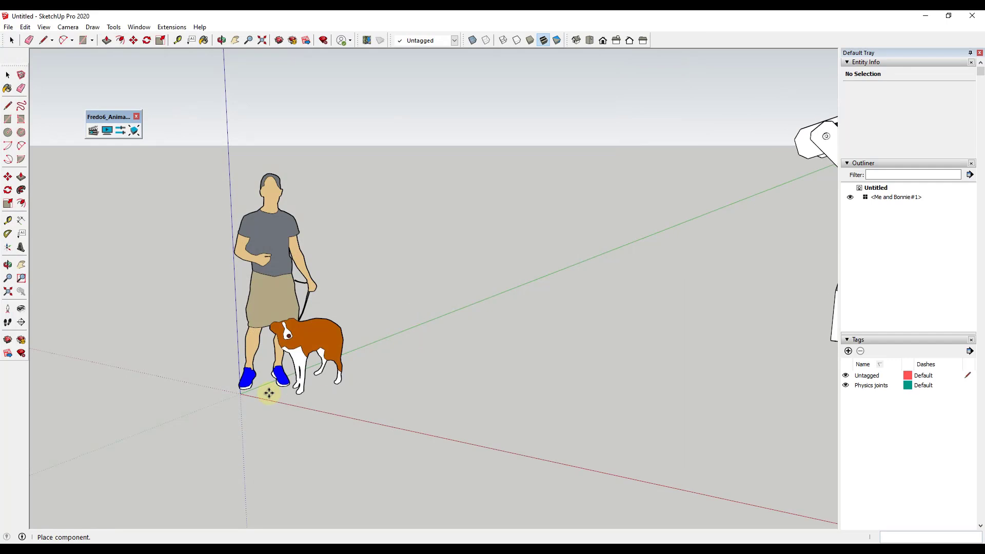
pyautogui.click(154, 409)
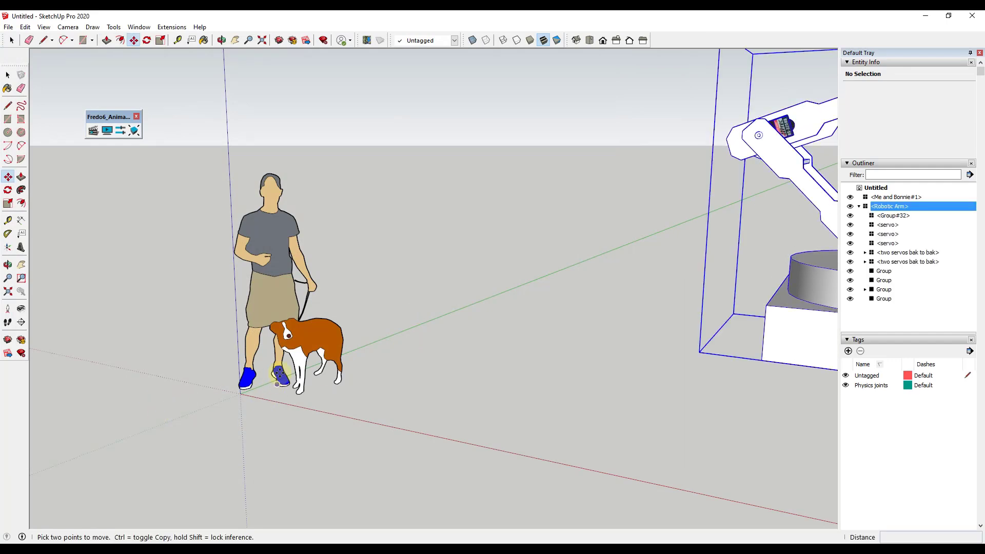
# Move the robotic arm component closer to the origin, beside the scale figure.
pyautogui.scroll(-2, 611, 347)
pyautogui.moveTo(603, 363); pyautogui.dragTo(401, 401)
pyautogui.moveTo(490, 366); pyautogui.dragTo(475, 387, button='middle')
pyautogui.press('space')
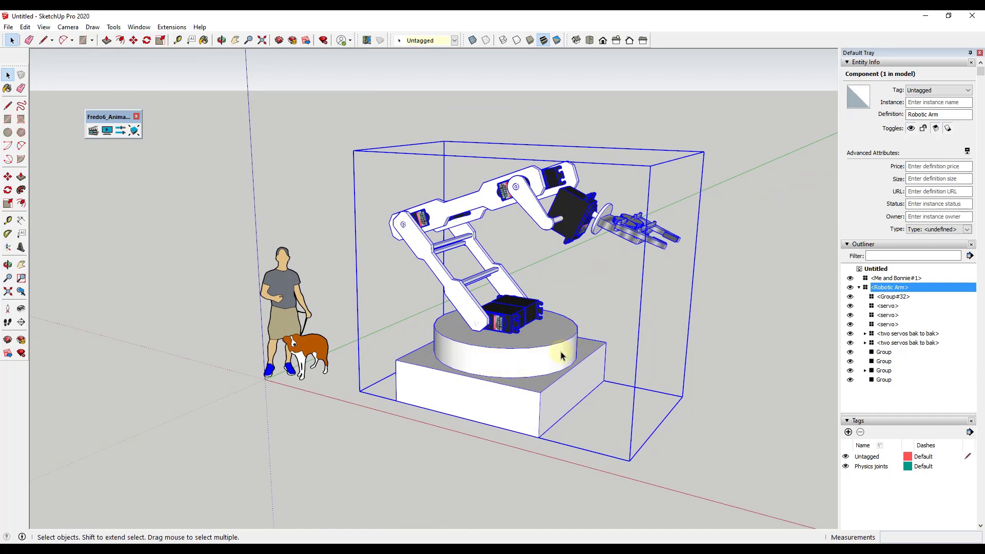
# Explode the Robotic Arm component into its separate parts and clear the selection.
pyautogui.moveTo(564, 367); pyautogui.dragTo(545, 348, button='middle')
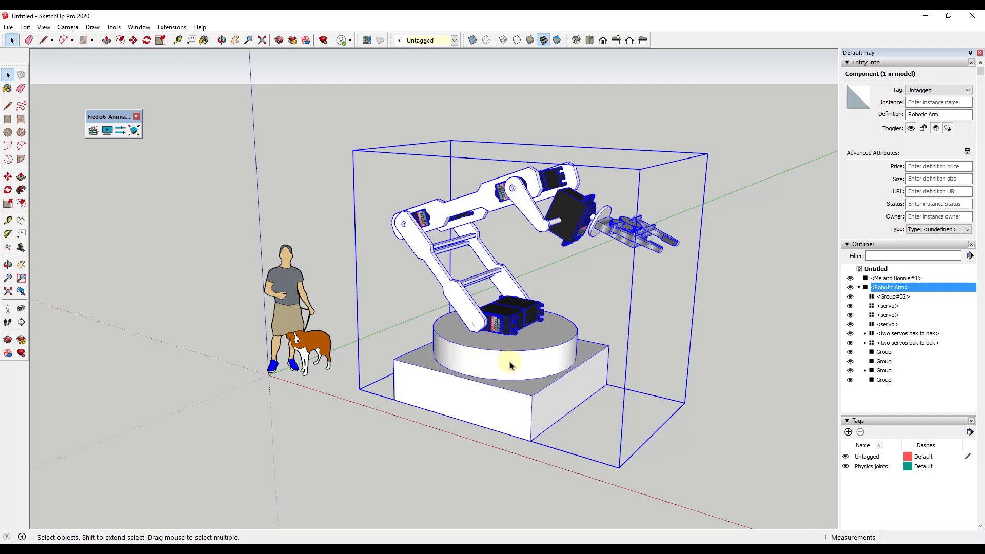
pyautogui.moveTo(512, 362)
pyautogui.mouseDown(button='middle')
pyautogui.moveTo(468, 361)
pyautogui.moveTo(518, 370)
pyautogui.mouseUp(button='middle')
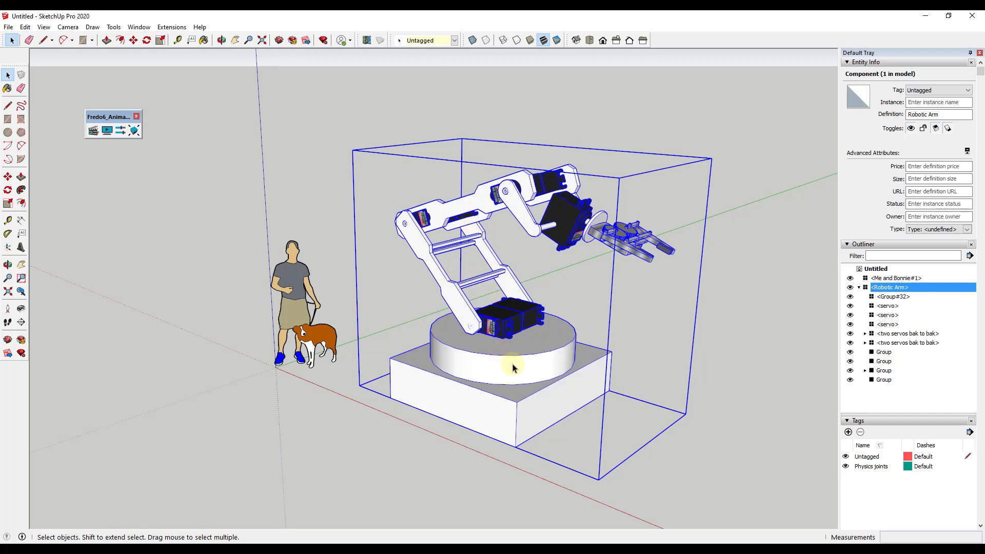
pyautogui.moveTo(524, 365); pyautogui.dragTo(457, 314, button='middle')
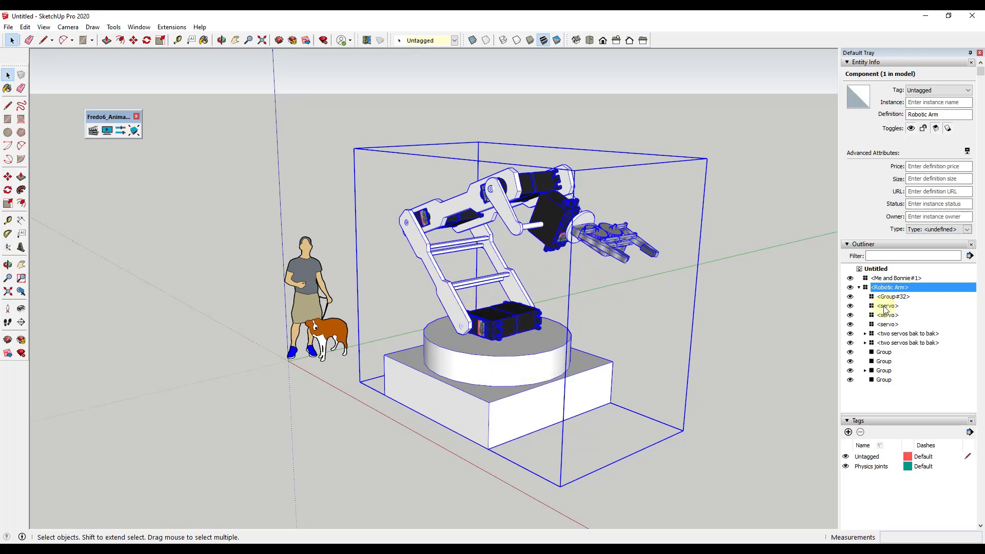
pyautogui.rightClick(467, 374)
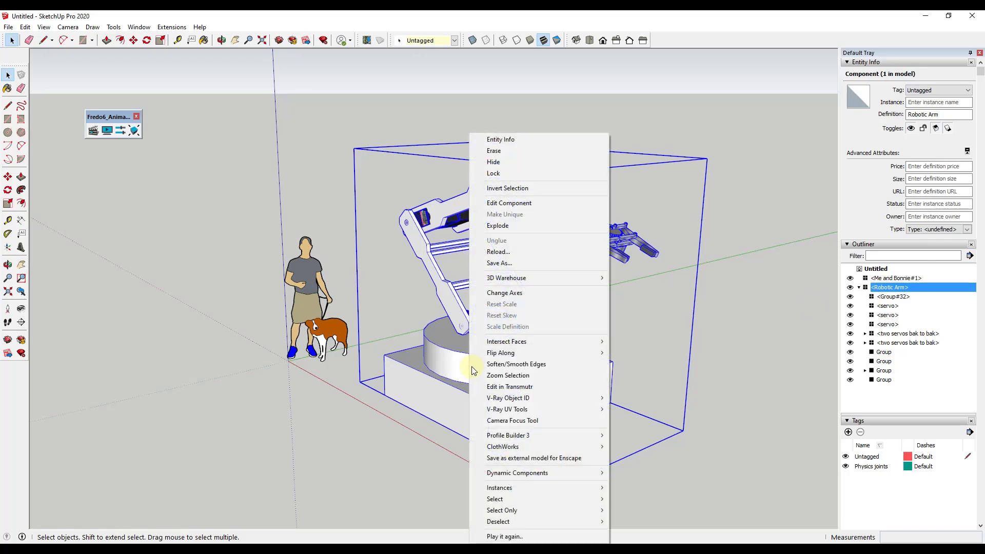
pyautogui.click(519, 226)
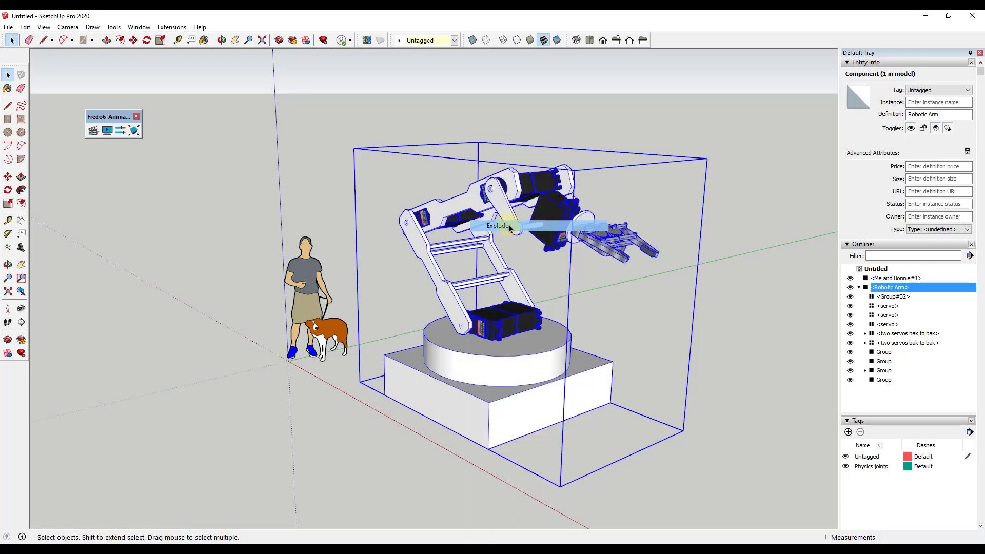
pyautogui.click(632, 316)
# Collapse the expanded group and both two-servo components in the Outliner so only top-level objects are listed.
pyautogui.moveTo(635, 315); pyautogui.dragTo(610, 303, button='middle')
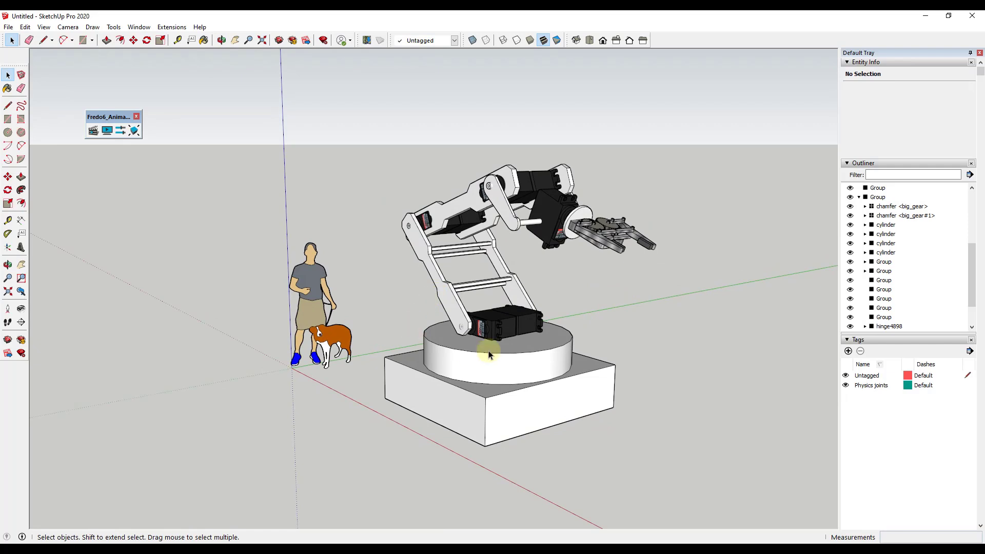
pyautogui.moveTo(464, 336); pyautogui.dragTo(426, 328, button='middle')
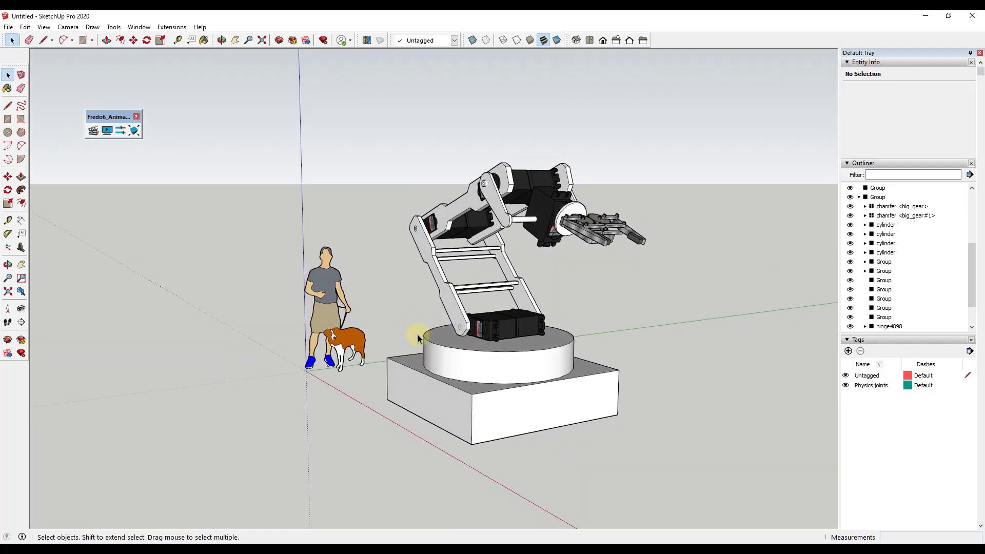
pyautogui.click(860, 198)
pyautogui.click(859, 244)
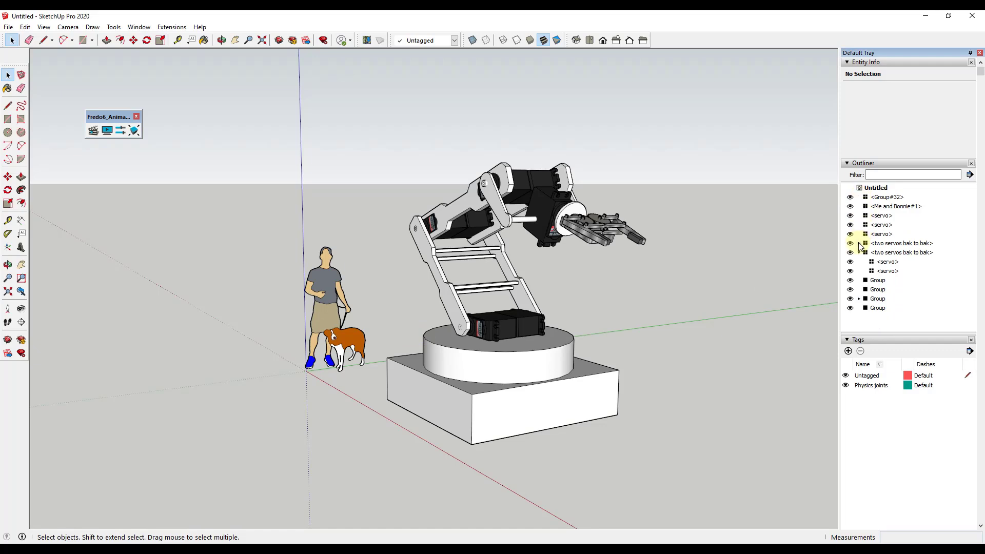
pyautogui.click(859, 253)
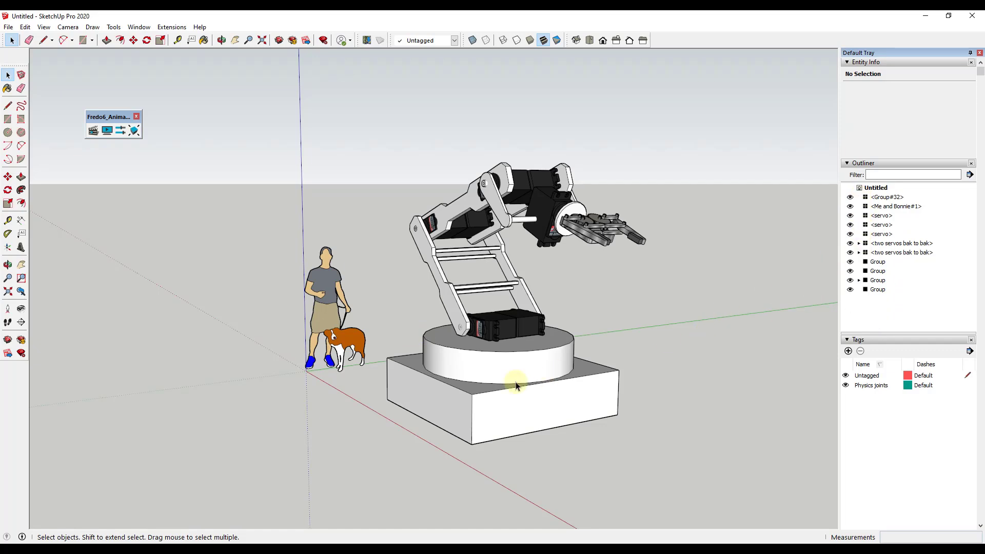
# Select the round turntable together with the two servos mounted on it and make them one group.
pyautogui.click(511, 375)
pyautogui.moveTo(402, 293); pyautogui.dragTo(515, 384)
pyautogui.press('o')
pyautogui.press('space')
pyautogui.scroll(5, 528, 366)
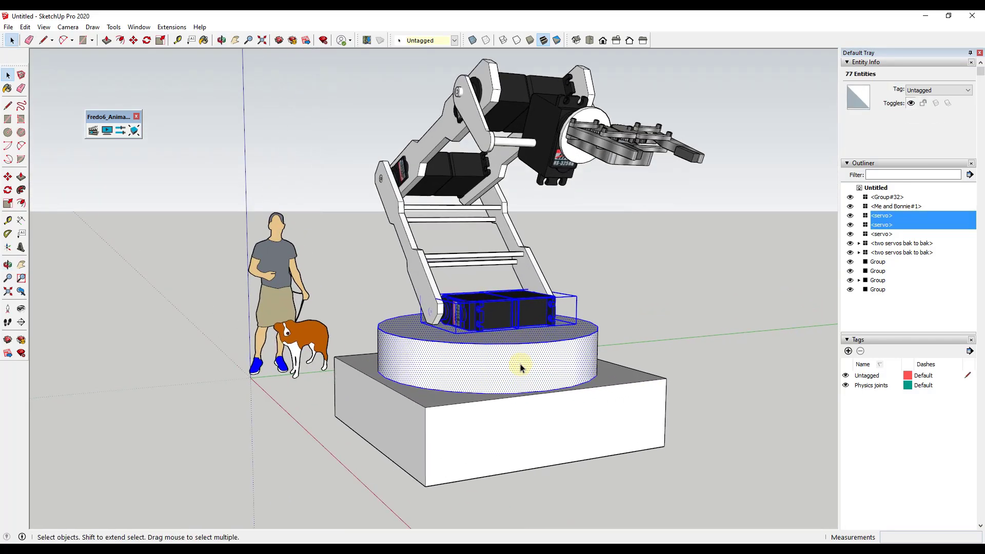
pyautogui.moveTo(527, 366); pyautogui.dragTo(516, 398, button='middle')
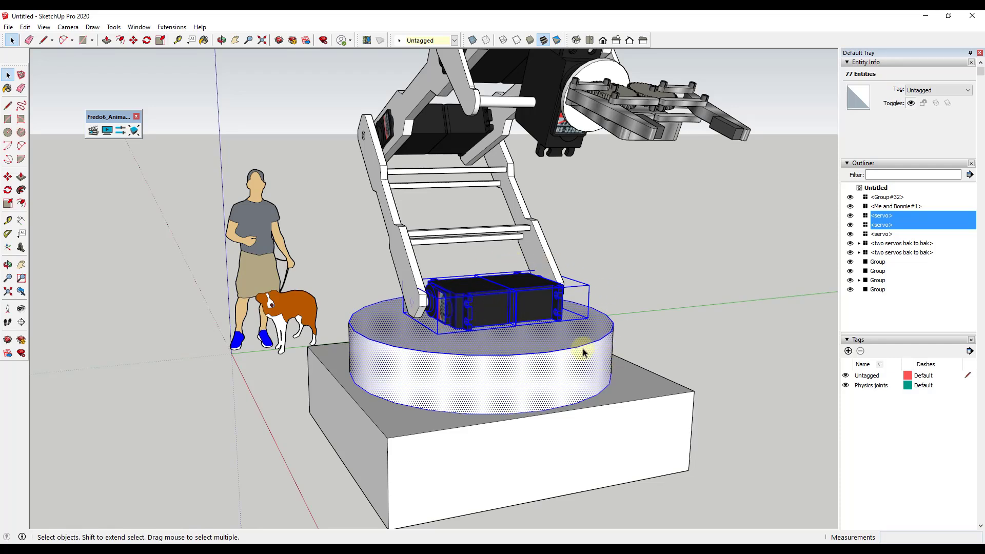
pyautogui.rightClick(489, 299)
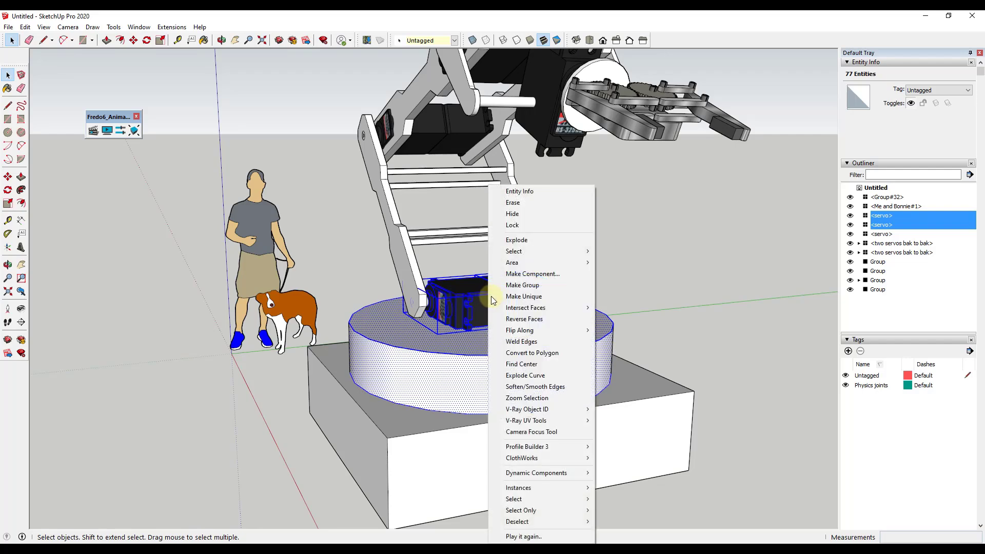
pyautogui.click(512, 285)
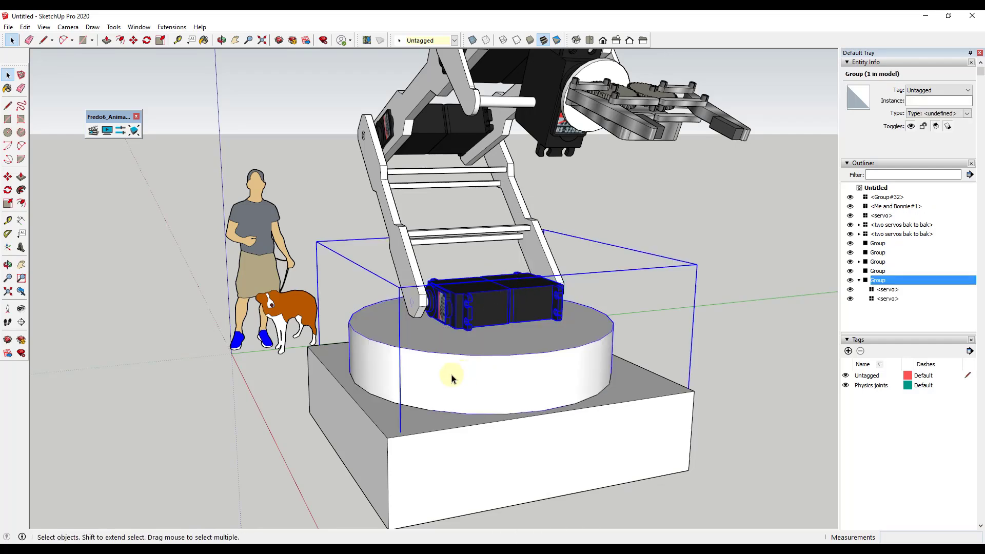
pyautogui.scroll(3, 485, 323)
pyautogui.press('q')
pyautogui.click(491, 279)
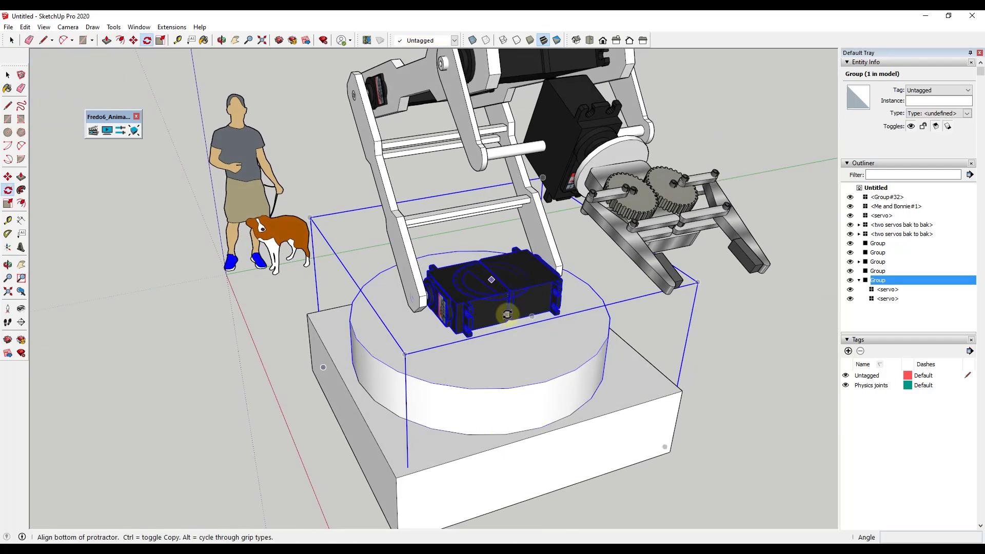
pyautogui.click(507, 314)
pyautogui.press('space')
# Select all four loose crossbars between the lower arm's side plates and make them one group.
pyautogui.moveTo(576, 369); pyautogui.dragTo(408, 273, button='middle')
pyautogui.click(401, 276)
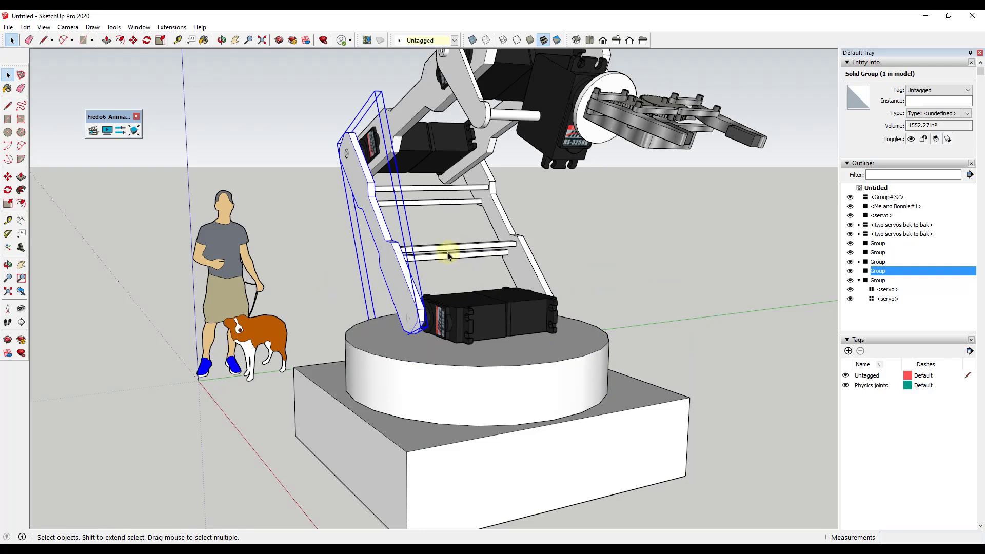
pyautogui.scroll(1, 449, 256)
pyautogui.moveTo(431, 219); pyautogui.dragTo(530, 270, button='middle')
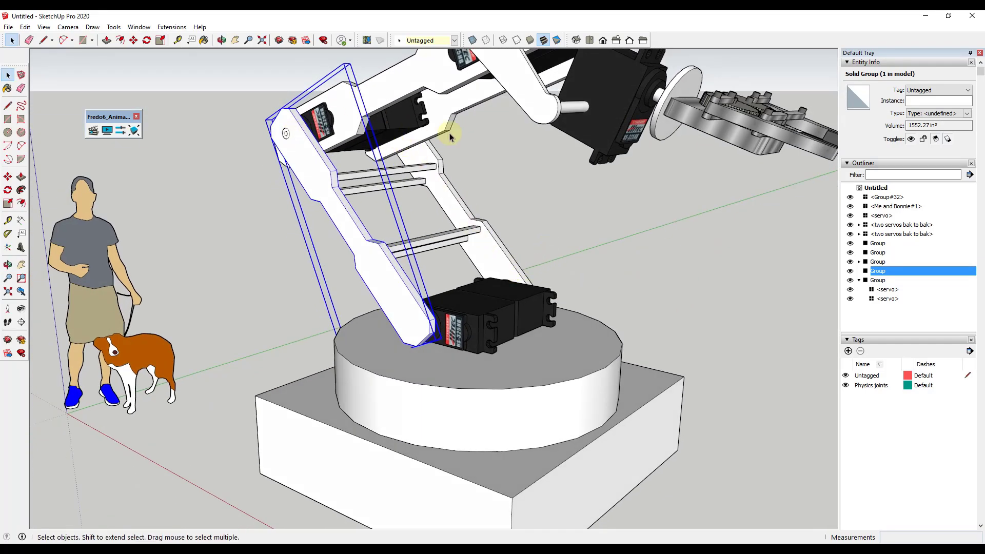
pyautogui.doubleClick(375, 176)
pyautogui.tripleClick(375, 177)
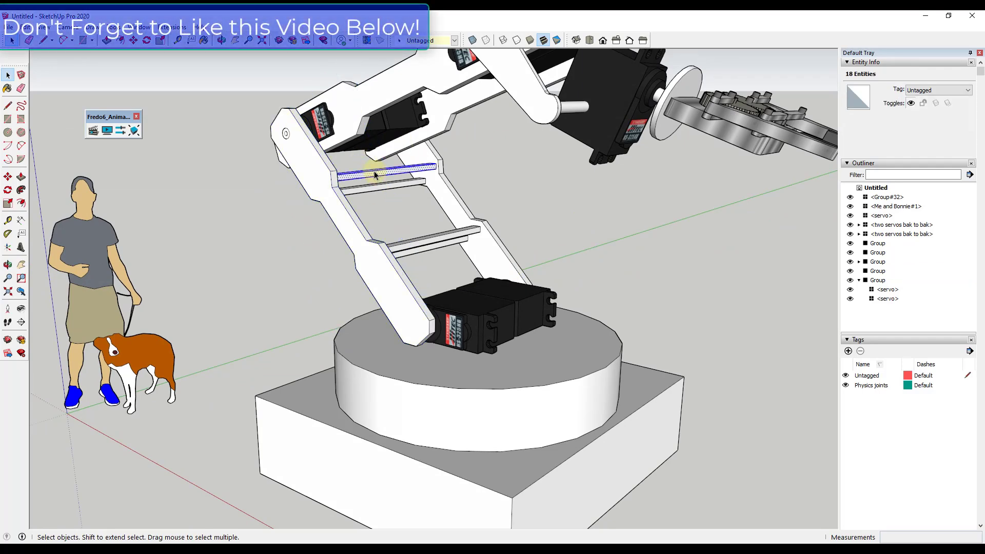
pyautogui.keyDown('shift'); pyautogui.tripleClick(376, 191); pyautogui.keyUp('shift')
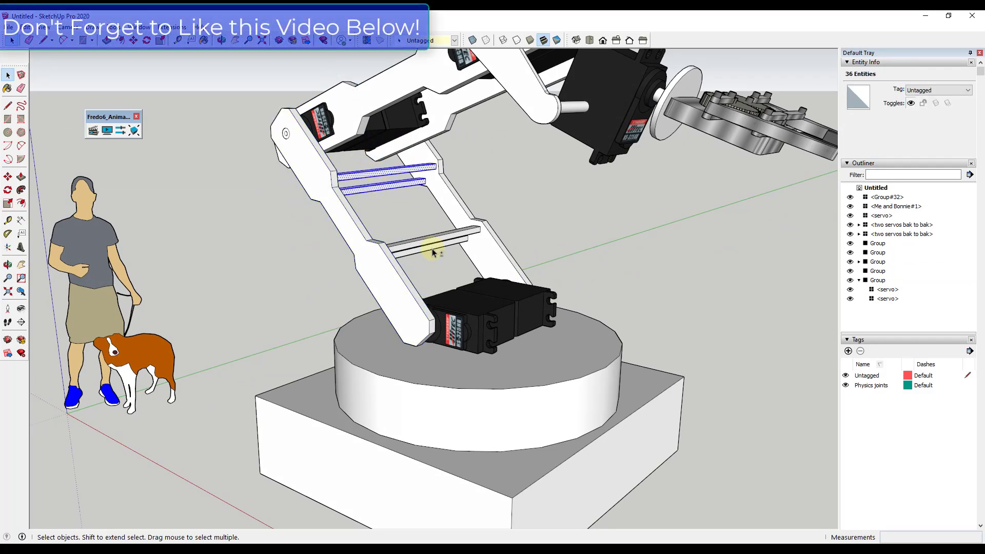
pyautogui.keyDown('shift'); pyautogui.tripleClick(431, 246); pyautogui.keyUp('shift')
pyautogui.scroll(2, 417, 248)
pyautogui.keyDown('shift'); pyautogui.tripleClick(414, 258); pyautogui.keyUp('shift')
pyautogui.rightClick(414, 258)
pyautogui.click(451, 347)
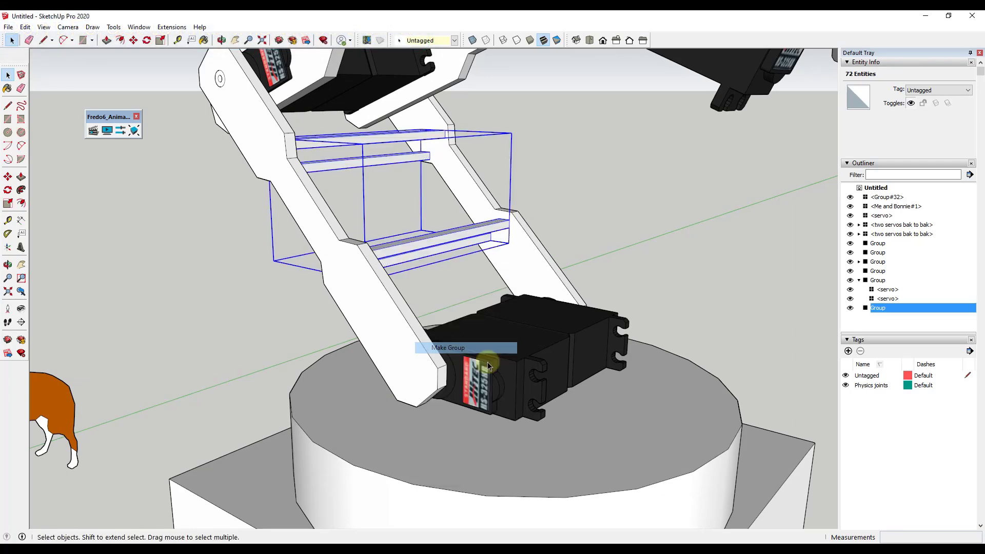
# Group the crossbar group with both side plates of the lower arm to form a single lower arm group.
pyautogui.moveTo(451, 347); pyautogui.dragTo(359, 333, button='middle')
pyautogui.click(342, 323)
pyautogui.keyDown('shift'); pyautogui.click(377, 254); pyautogui.keyUp('shift')
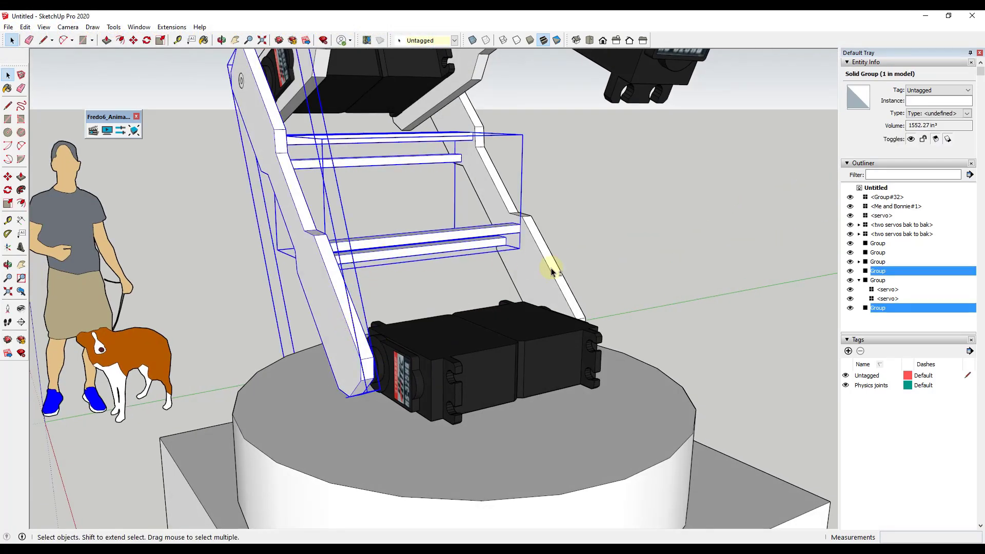
pyautogui.keyDown('shift'); pyautogui.click(549, 264); pyautogui.keyUp('shift')
pyautogui.scroll(-2, 545, 345)
pyautogui.rightClick(494, 278)
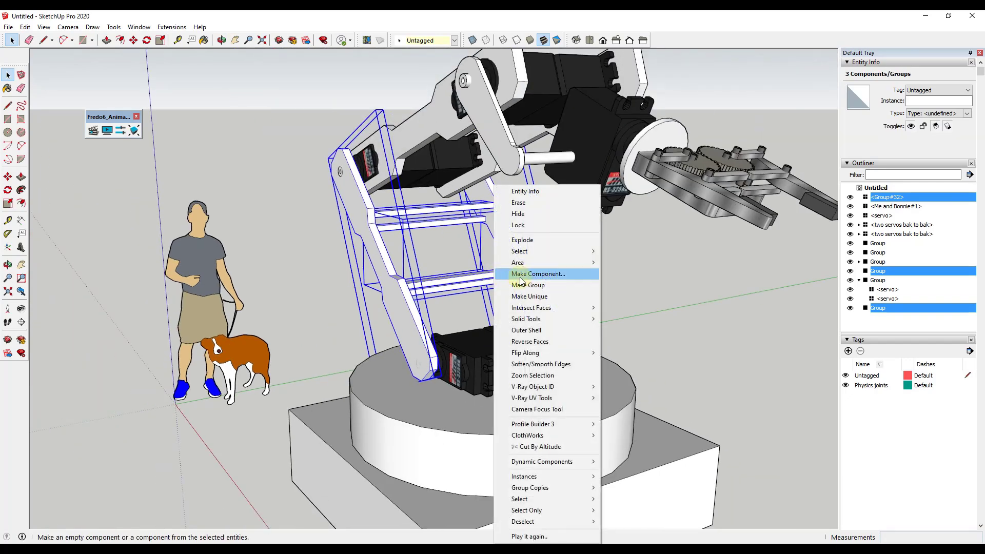
pyautogui.click(529, 282)
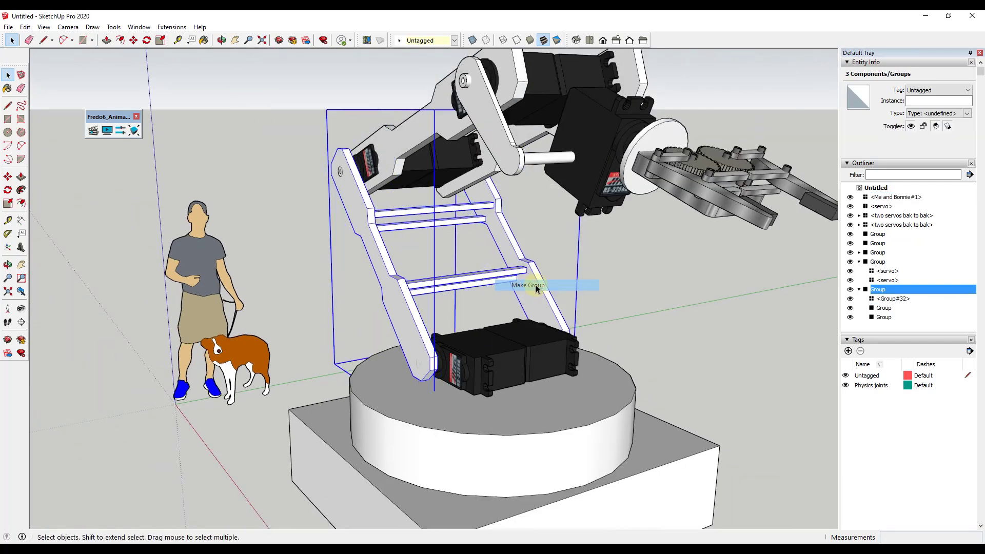
# Rename the group containing the turntable and its two servos as Top Level.
pyautogui.click(876, 262)
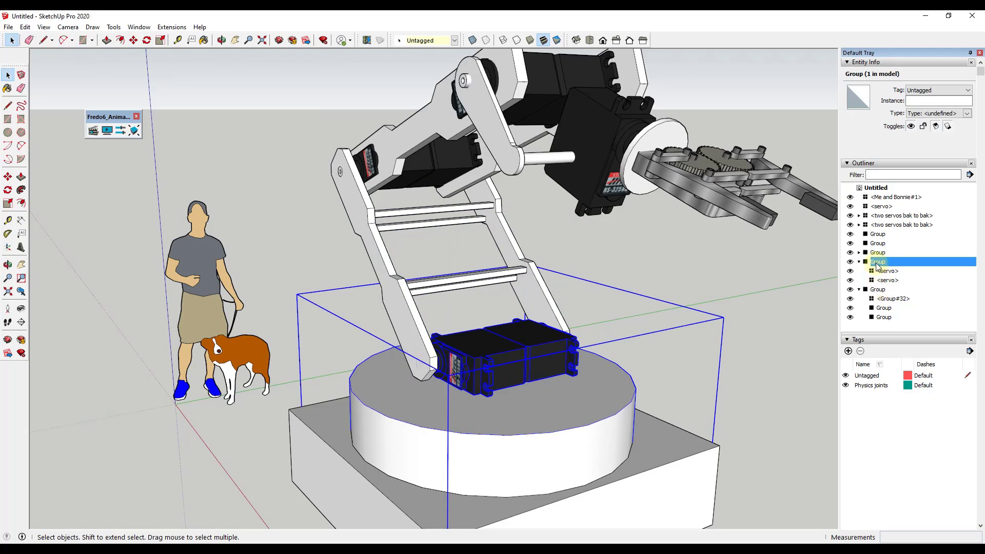
pyautogui.rightClick(876, 263)
pyautogui.click(918, 538)
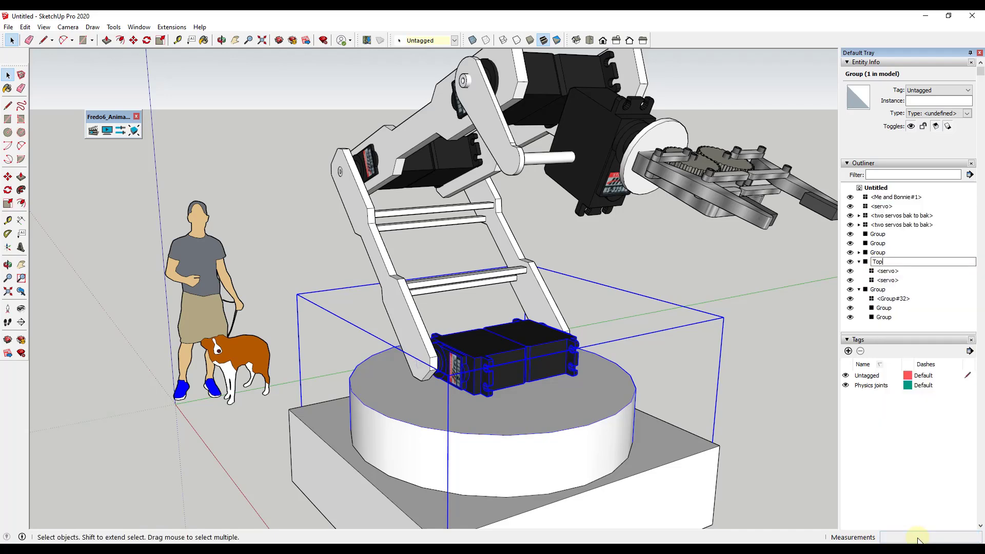
pyautogui.press('Return')
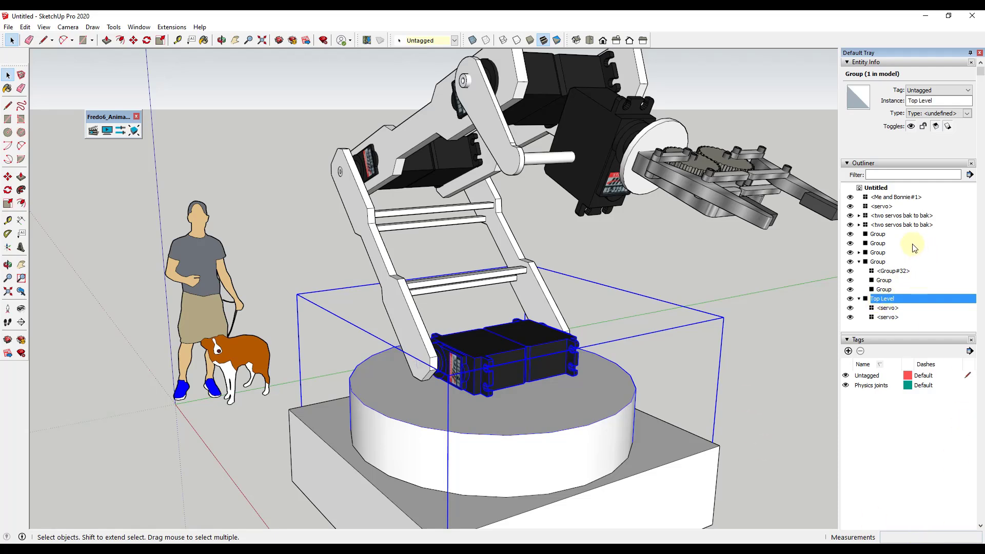
# Nest the lower arm group inside the Top Level group and rename it Level 1.
pyautogui.click(877, 262)
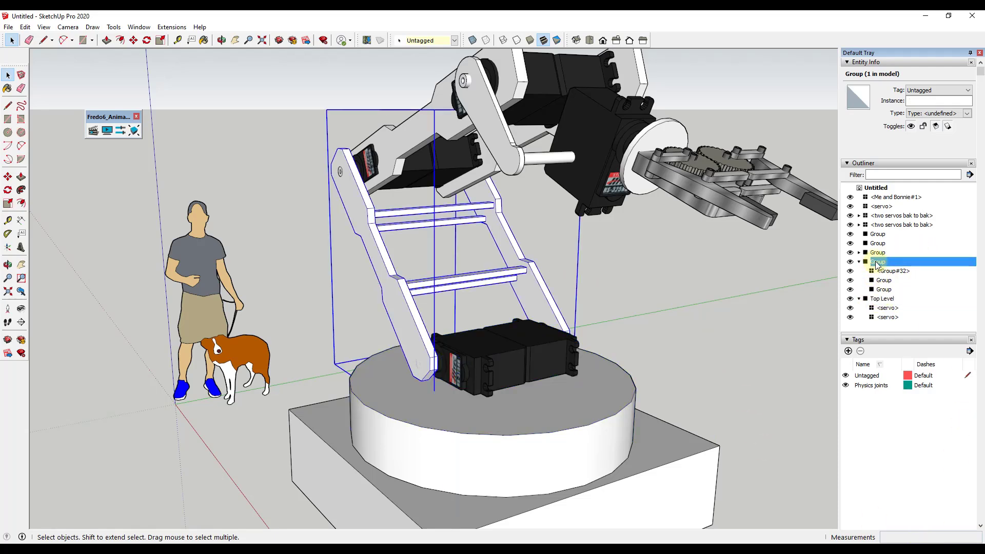
pyautogui.moveTo(882, 301); pyautogui.dragTo(882, 299)
pyautogui.rightClick(881, 290)
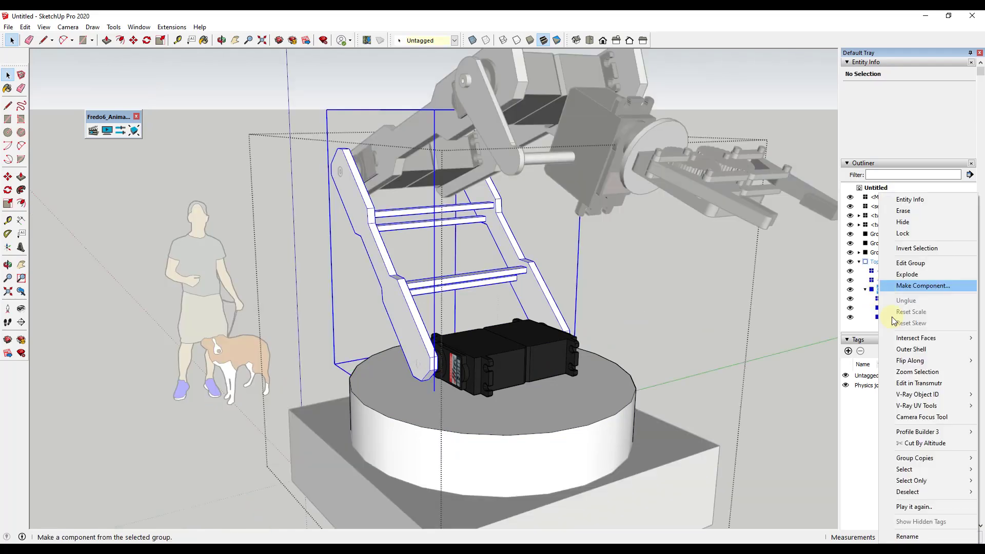
pyautogui.click(897, 522)
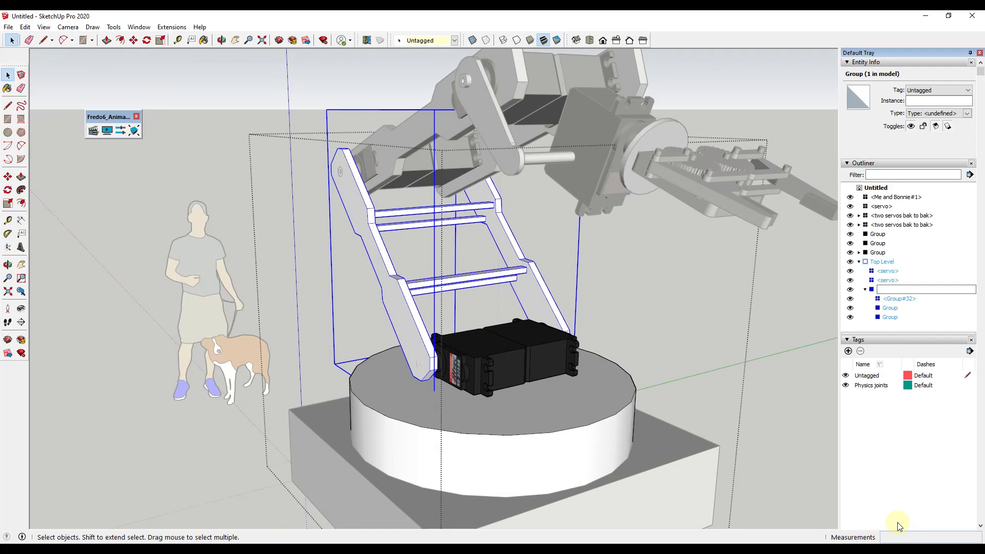
pyautogui.write('Level 1')
pyautogui.press('Return')
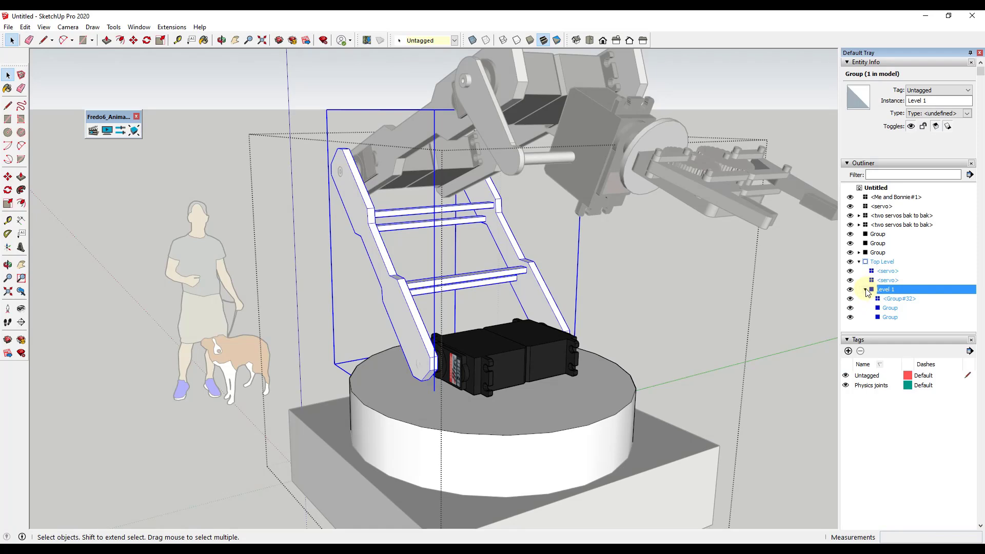
pyautogui.click(816, 322)
# Make each of the upper arm's two loose side plates its own group.
pyautogui.click(367, 170)
pyautogui.moveTo(367, 169); pyautogui.dragTo(436, 180, button='middle')
pyautogui.scroll(-3, 436, 180)
pyautogui.moveTo(398, 148); pyautogui.dragTo(344, 171, button='middle')
pyautogui.doubleClick(344, 170)
pyautogui.click(372, 154)
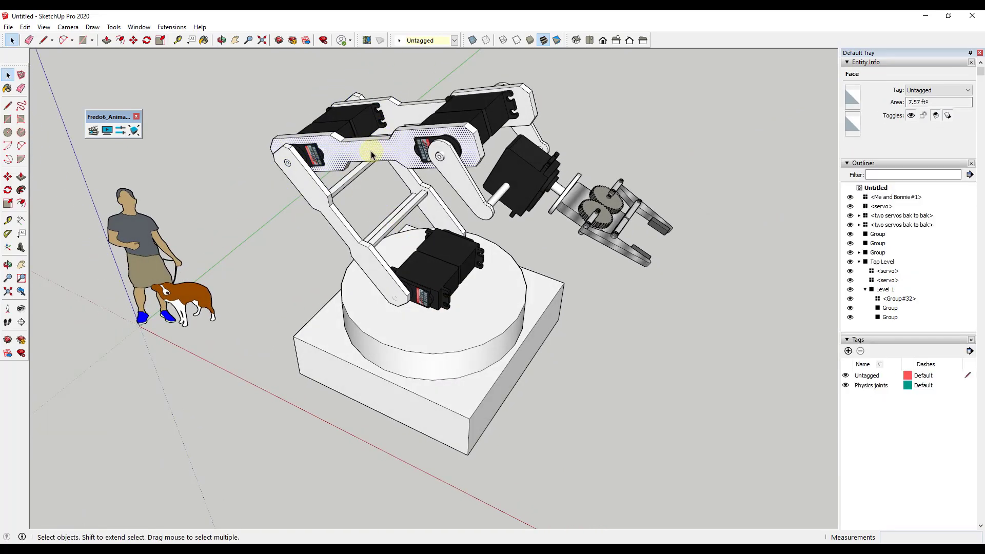
pyautogui.rightClick(371, 153)
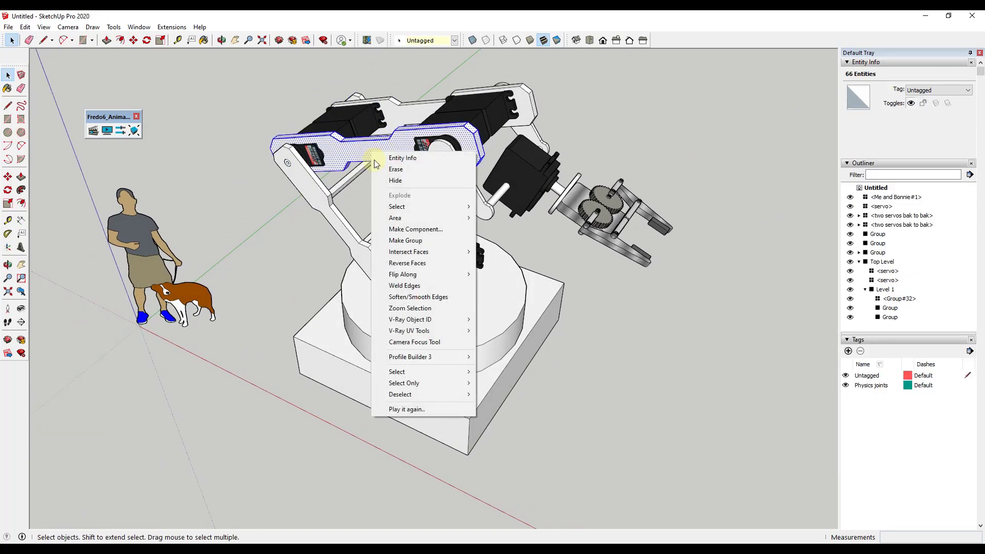
pyautogui.click(408, 243)
pyautogui.rightClick(400, 114)
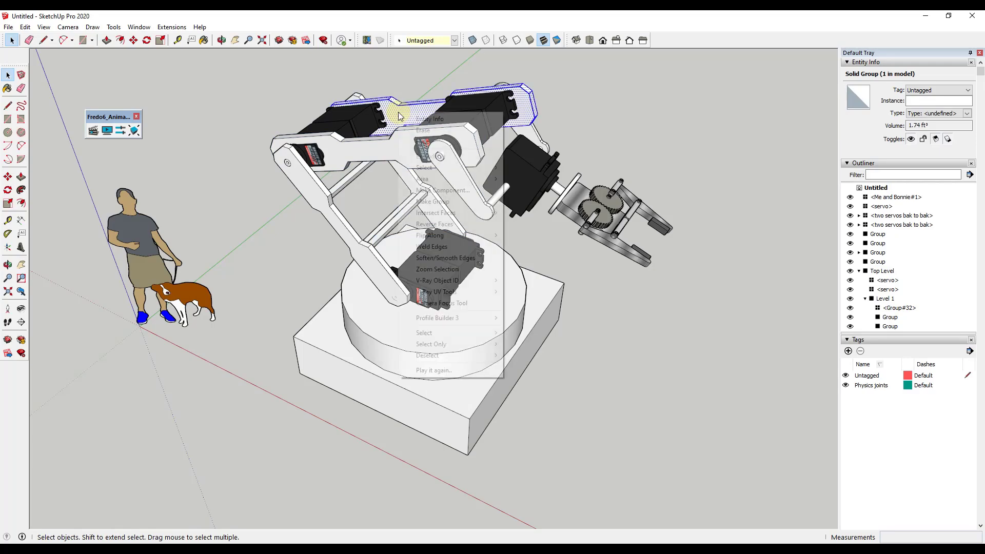
pyautogui.click(440, 200)
# Group the upper arm's two side plates together with both back-to-back servo pairs mounted between them.
pyautogui.click(460, 111)
pyautogui.moveTo(459, 111); pyautogui.dragTo(475, 128, button='middle')
pyautogui.press('space')
pyautogui.keyDown('shift'); pyautogui.click(474, 127); pyautogui.keyUp('shift')
pyautogui.keyDown('shift'); pyautogui.click(361, 127); pyautogui.keyUp('shift')
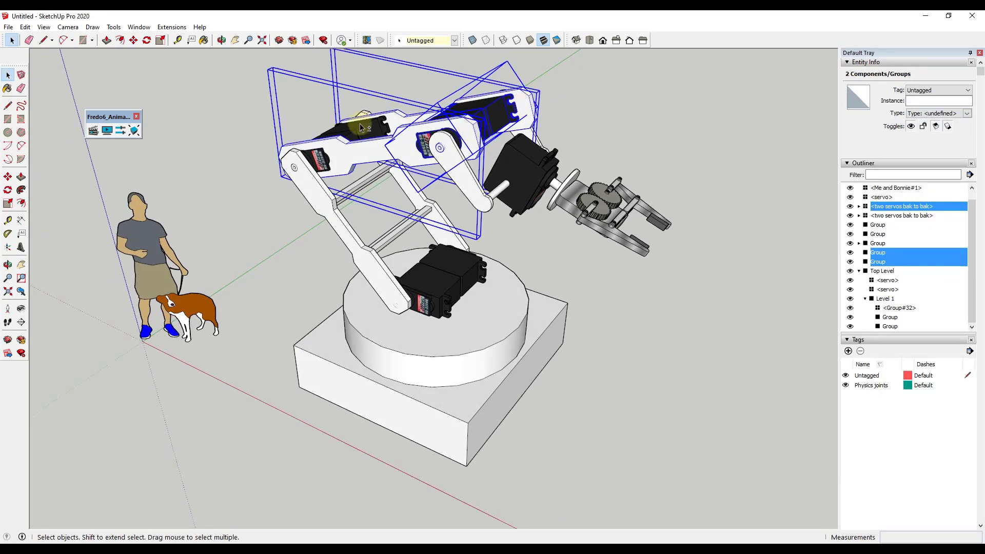
pyautogui.keyDown('shift'); pyautogui.click(362, 129); pyautogui.keyUp('shift')
pyautogui.moveTo(362, 130)
pyautogui.mouseDown(button='middle')
pyautogui.moveTo(360, 169)
pyautogui.moveTo(361, 148)
pyautogui.mouseUp(button='middle')
pyautogui.rightClick(352, 126)
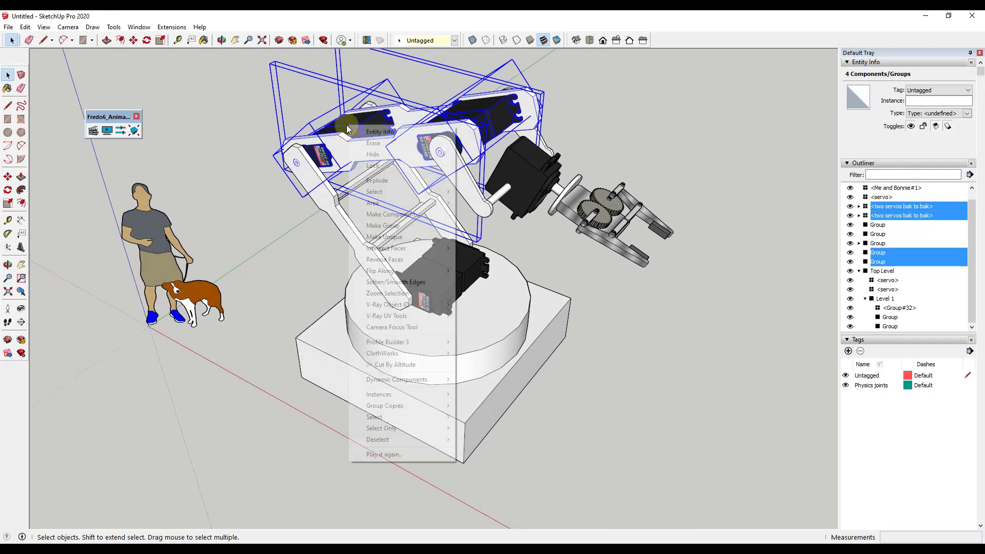
pyautogui.click(391, 224)
# Rename the upper arm group Level 2 and nest it inside Level 1.
pyautogui.rightClick(878, 225)
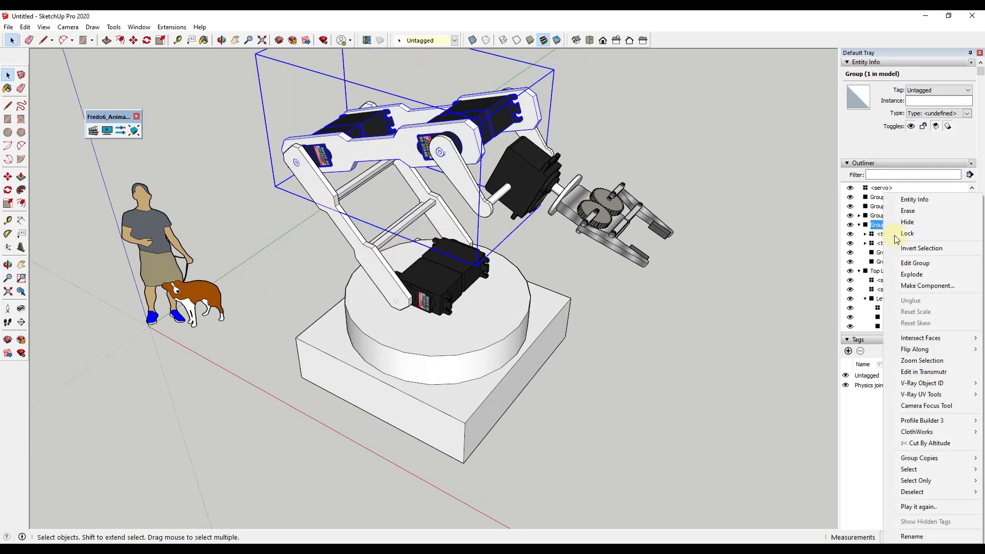
pyautogui.click(927, 537)
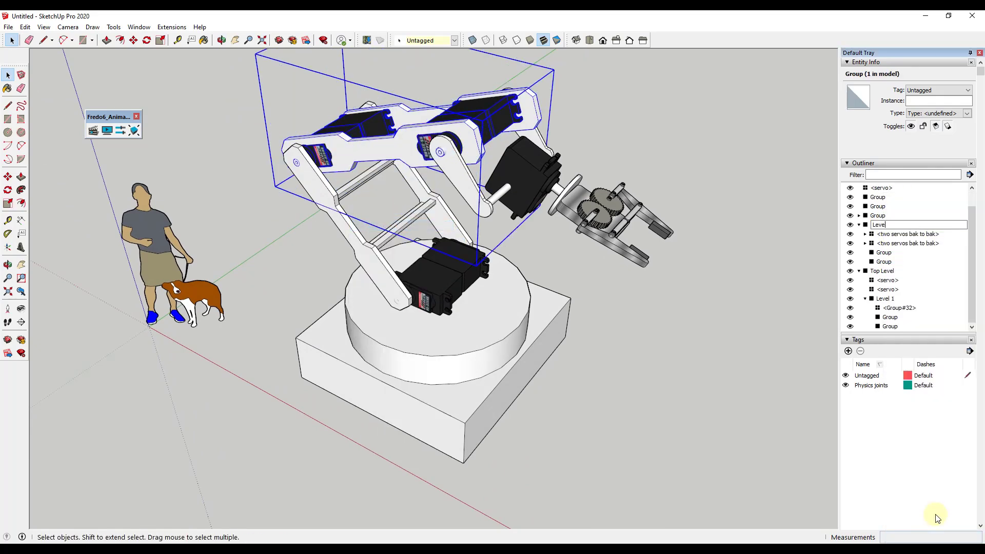
pyautogui.press('Return')
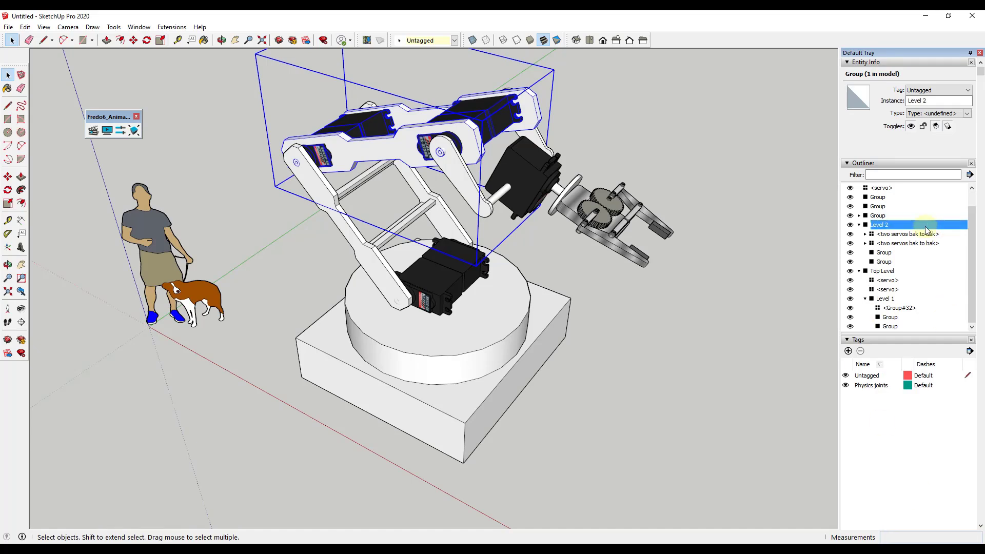
pyautogui.moveTo(878, 225); pyautogui.dragTo(881, 240)
pyautogui.moveTo(879, 301); pyautogui.dragTo(881, 299)
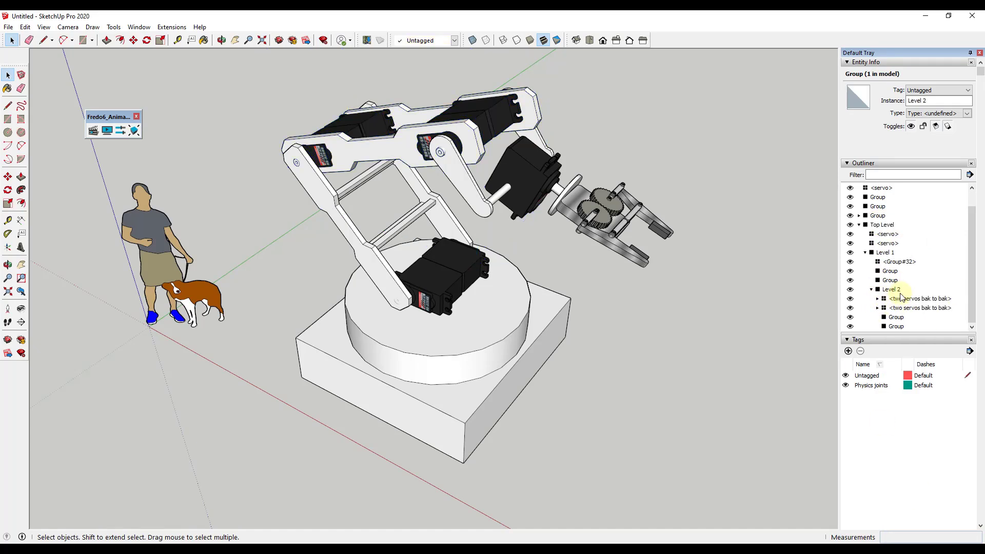
# Select all loose geometry of the rod running through the wrist servo and make it a group.
pyautogui.click(455, 183)
pyautogui.moveTo(455, 184); pyautogui.dragTo(515, 205, button='middle')
pyautogui.tripleClick(470, 227)
pyautogui.rightClick(472, 222)
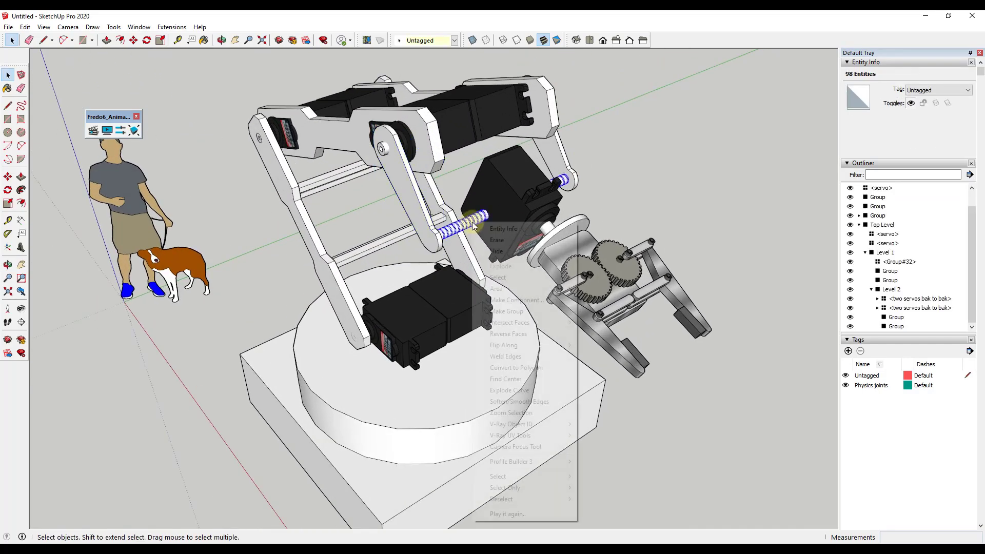
pyautogui.click(516, 310)
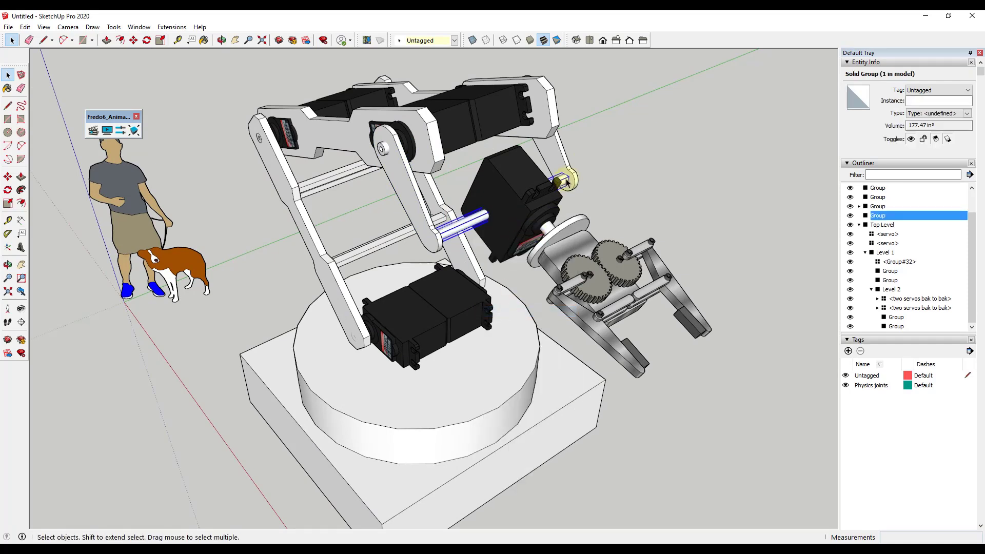
# Group the wrist rod with the wrist servo and the two link arms holding it.
pyautogui.keyDown('shift'); pyautogui.click(408, 197); pyautogui.keyUp('shift')
pyautogui.keyDown('shift'); pyautogui.click(510, 202); pyautogui.keyUp('shift')
pyautogui.keyDown('shift'); pyautogui.click(545, 232); pyautogui.keyUp('shift')
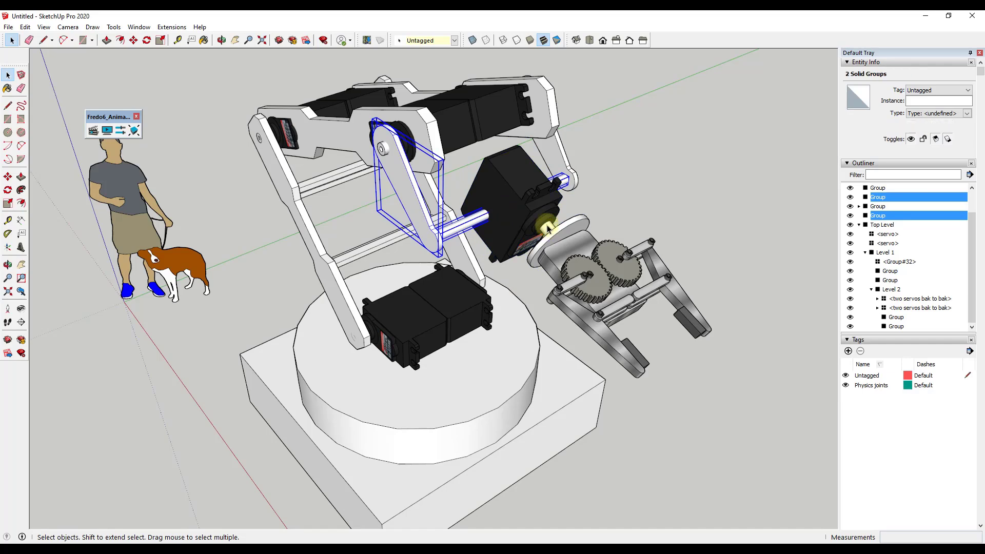
pyautogui.keyDown('shift'); pyautogui.click(547, 231); pyautogui.keyUp('shift')
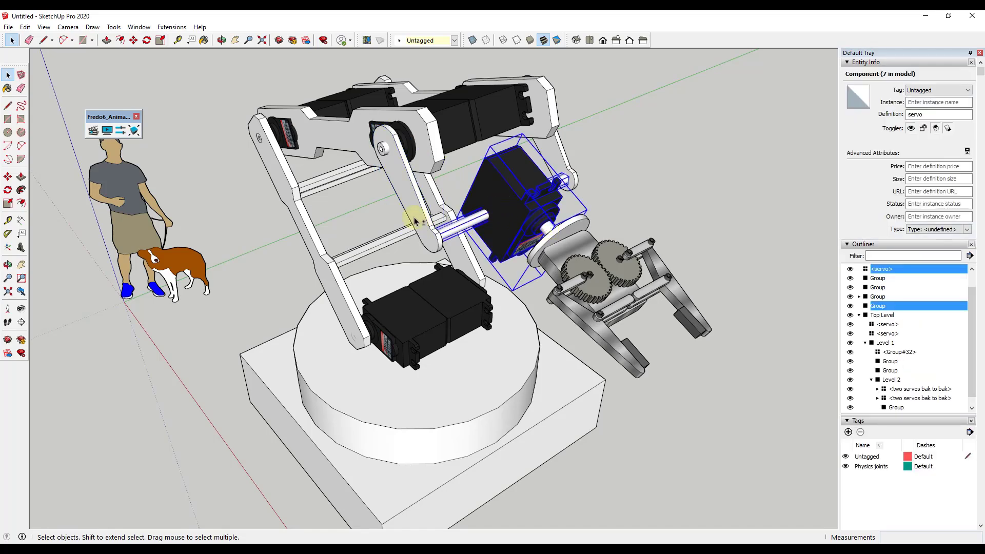
pyautogui.keyDown('shift'); pyautogui.click(488, 188); pyautogui.keyUp('shift')
pyautogui.keyDown('shift'); pyautogui.click(560, 149); pyautogui.keyUp('shift')
pyautogui.rightClick(561, 149)
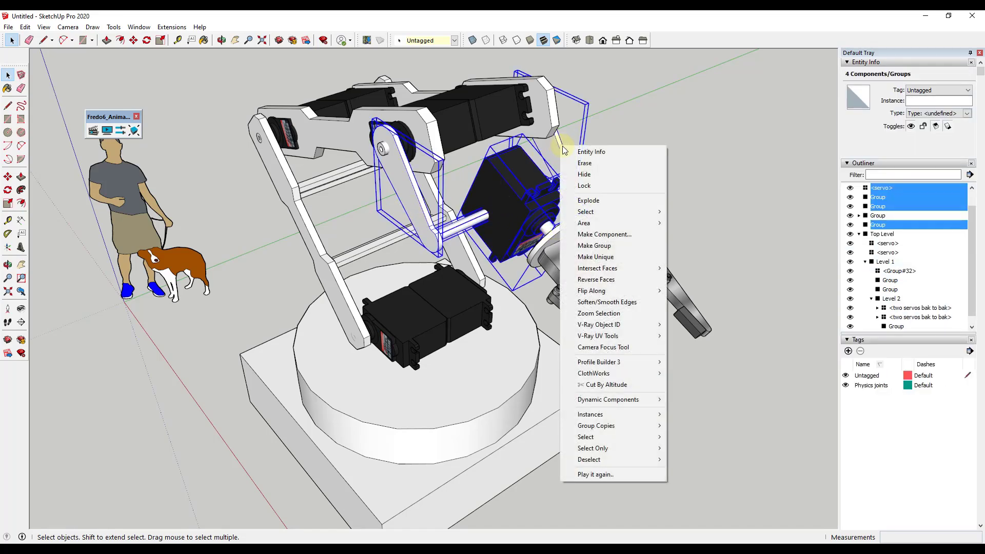
pyautogui.click(618, 246)
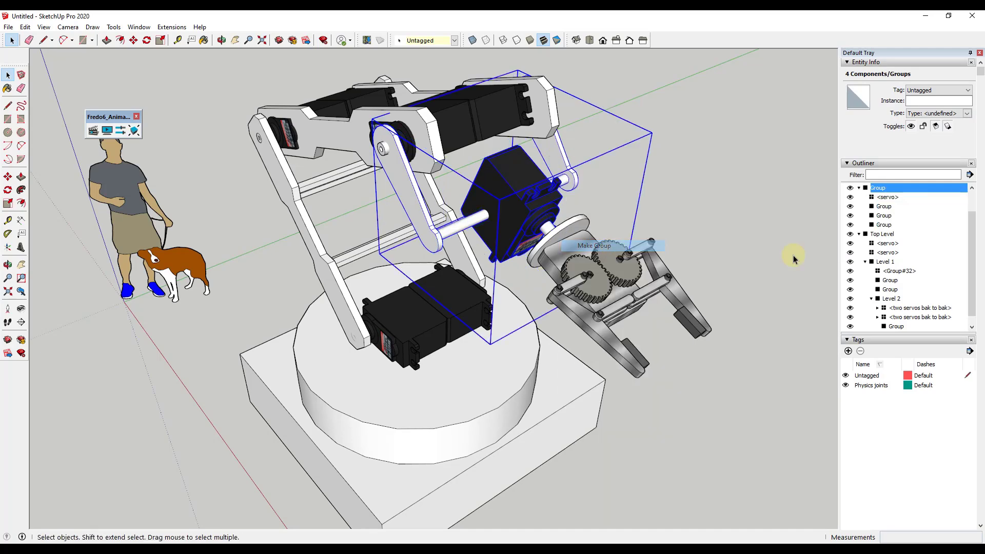
# Rename the wrist group Level 3 and nest it inside Level 2.
pyautogui.rightClick(883, 190)
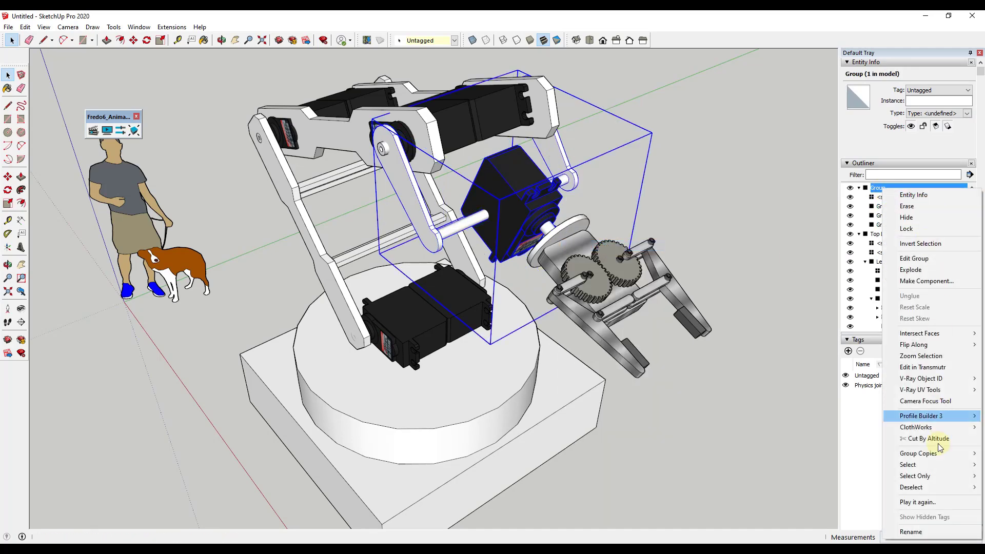
pyautogui.click(911, 532)
pyautogui.write('Level 3')
pyautogui.press('Return')
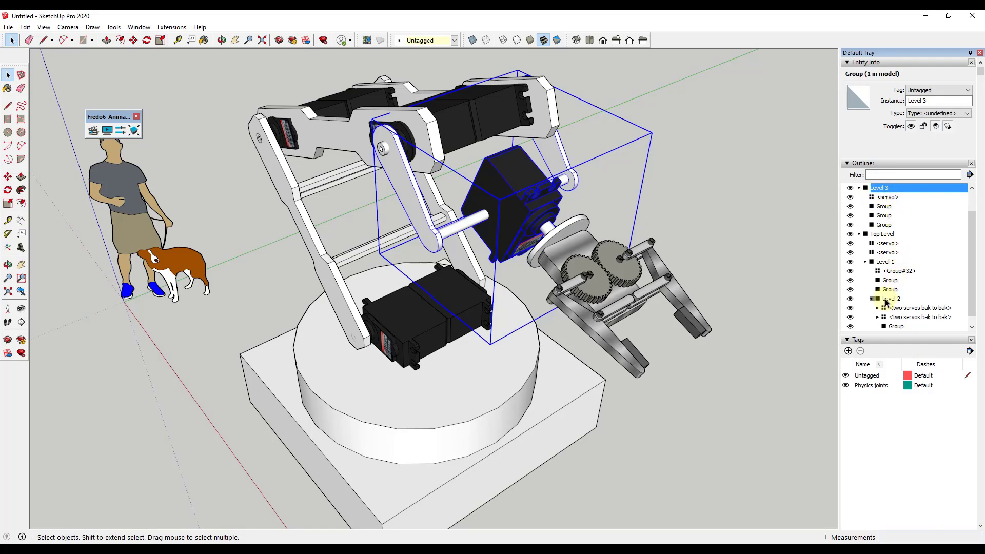
pyautogui.moveTo(885, 304); pyautogui.dragTo(886, 303)
# Select the whole round disc between the wrist servo and the gripper and make it a group.
pyautogui.tripleClick(559, 237)
pyautogui.rightClick(563, 232)
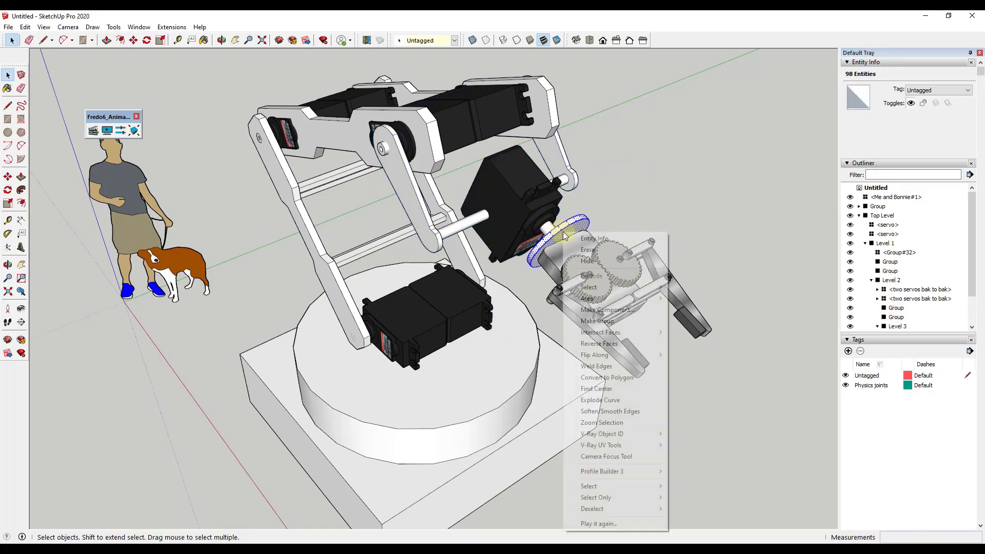
pyautogui.click(610, 321)
# Combine the round disc group and the gripper group into a single group.
pyautogui.click(613, 275)
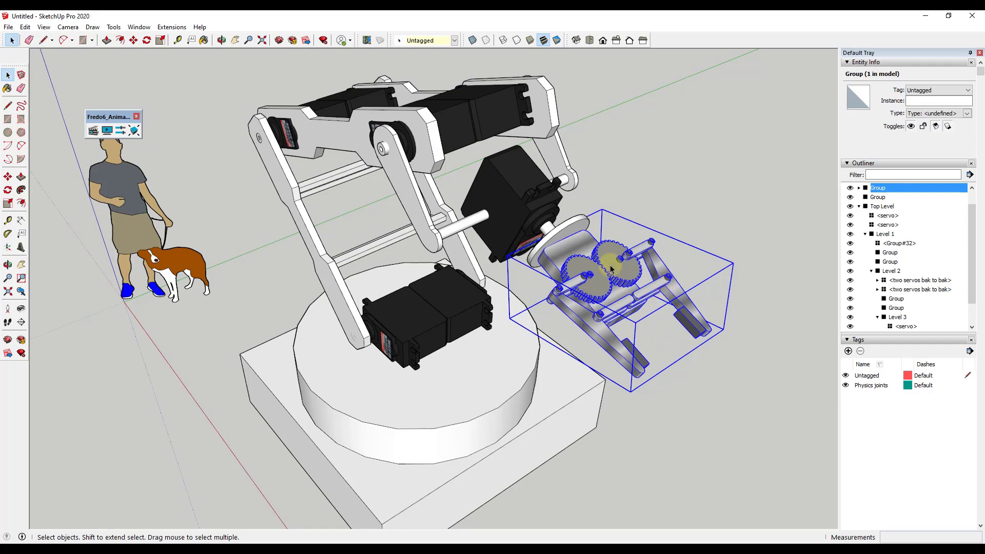
pyautogui.click(564, 234)
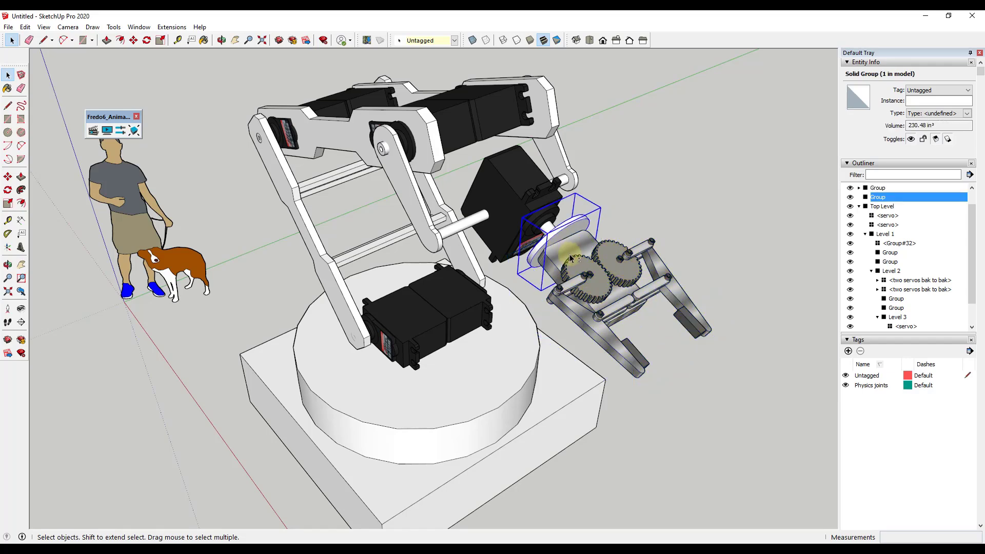
pyautogui.keyDown('shift'); pyautogui.click(571, 258); pyautogui.keyUp('shift')
pyautogui.rightClick(570, 235)
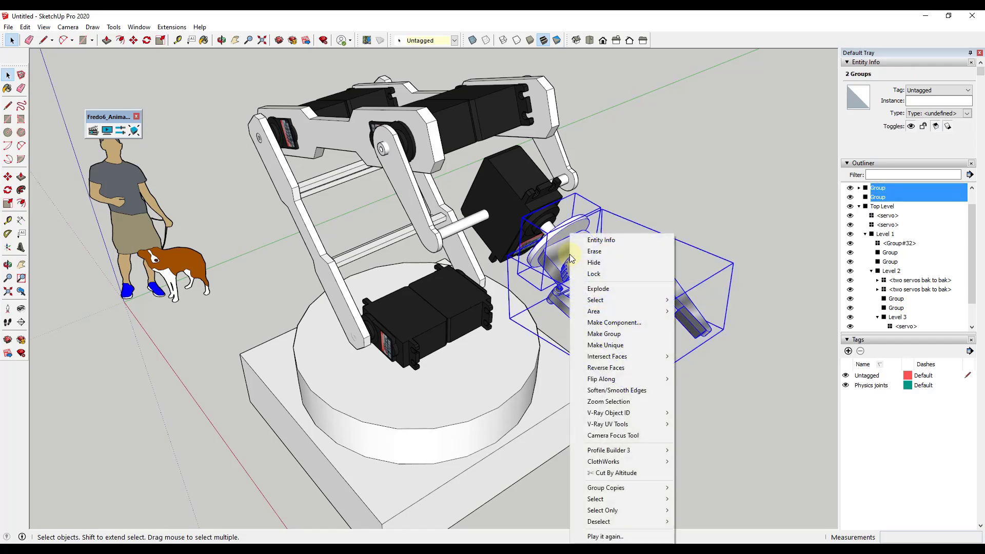
pyautogui.click(604, 334)
# Rename the group holding the disc and gripper Level 4 and nest it inside Level 3.
pyautogui.rightClick(881, 190)
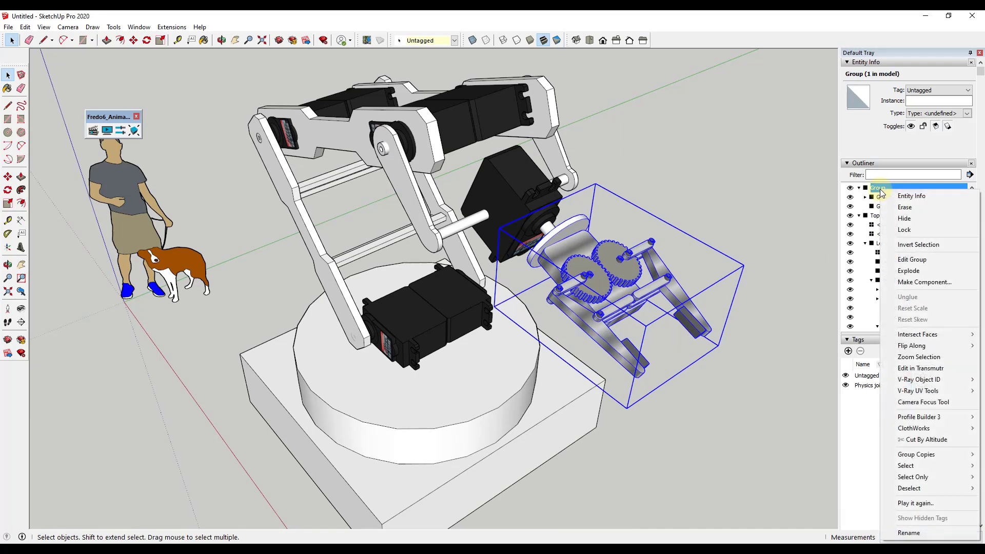
pyautogui.click(872, 226)
pyautogui.scroll(2, 890, 220)
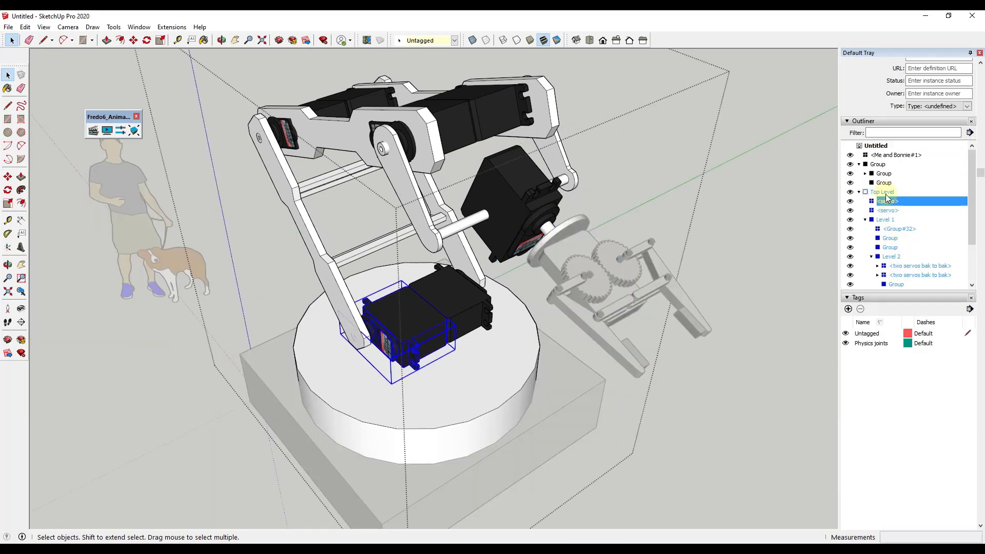
pyautogui.click(601, 273)
pyautogui.click(601, 273)
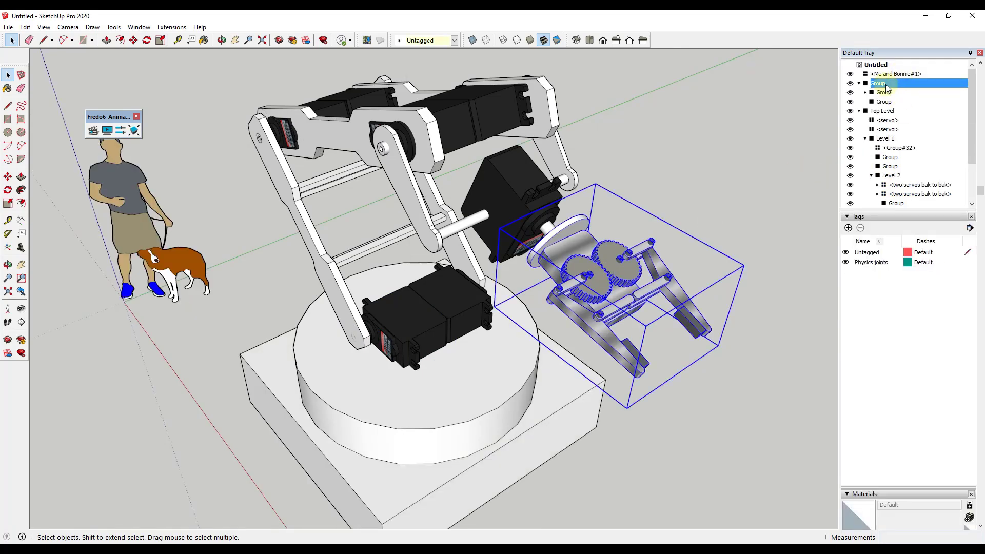
pyautogui.rightClick(886, 86)
pyautogui.click(916, 431)
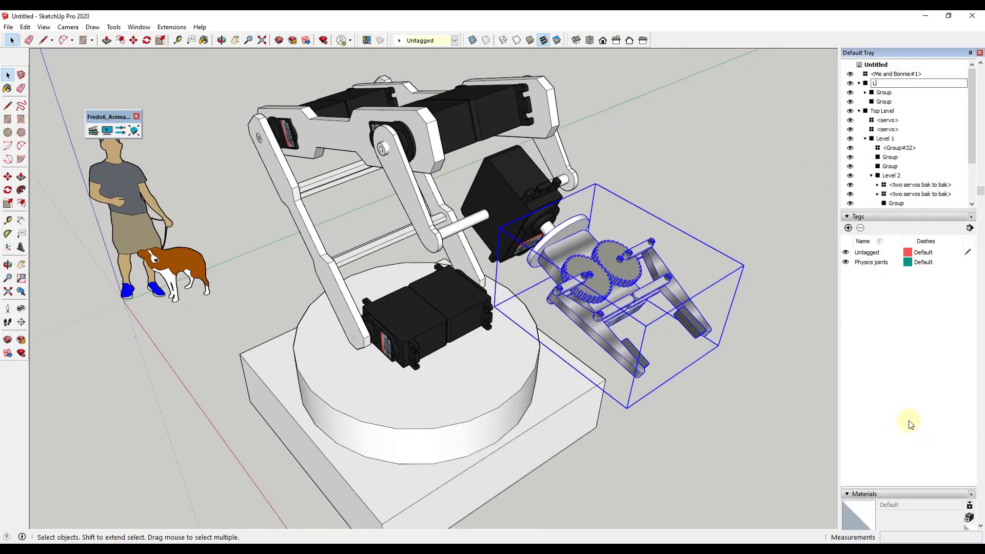
pyautogui.write('Level 4')
pyautogui.press('Return')
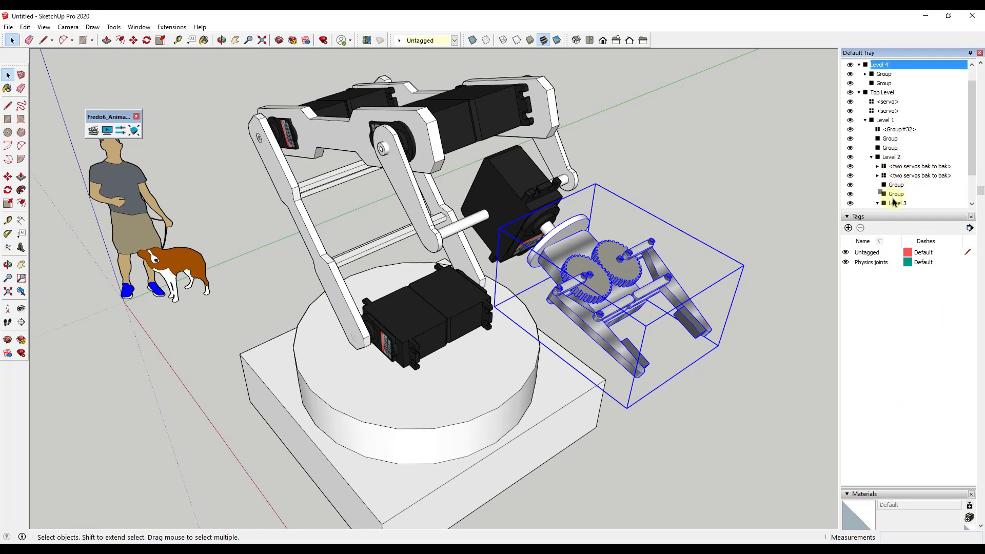
pyautogui.click(764, 236)
# Check the nested hierarchy by selecting Top Level, opening it, and selecting its servo and the Level 1 group inside.
pyautogui.moveTo(765, 235); pyautogui.dragTo(601, 261, button='middle')
pyautogui.click(515, 347)
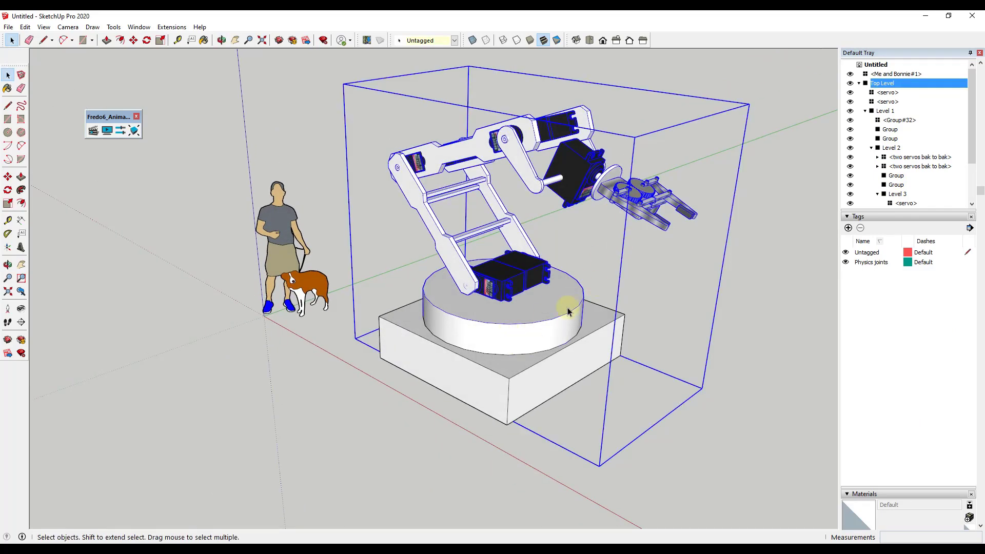
pyautogui.doubleClick(538, 310)
pyautogui.click(536, 338)
pyautogui.click(502, 287)
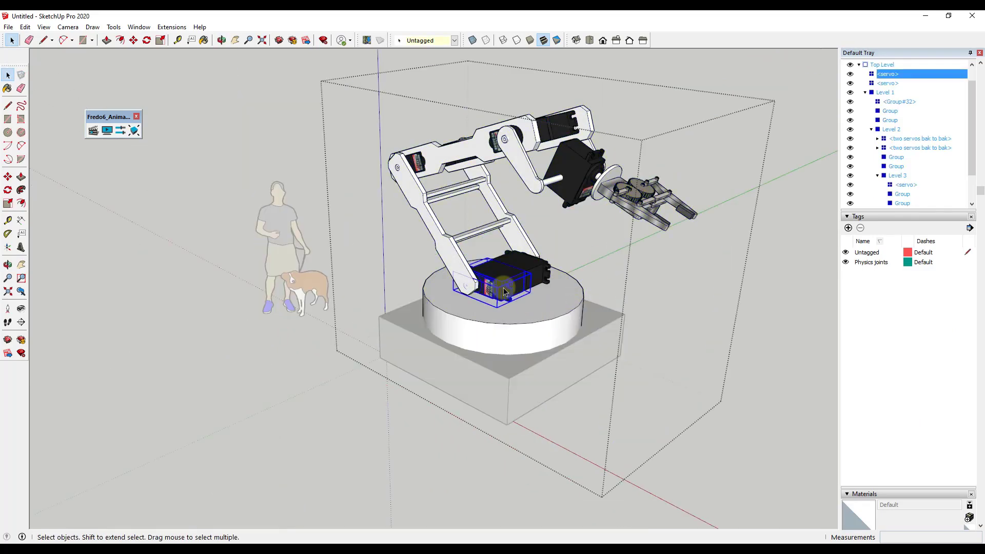
pyautogui.click(454, 248)
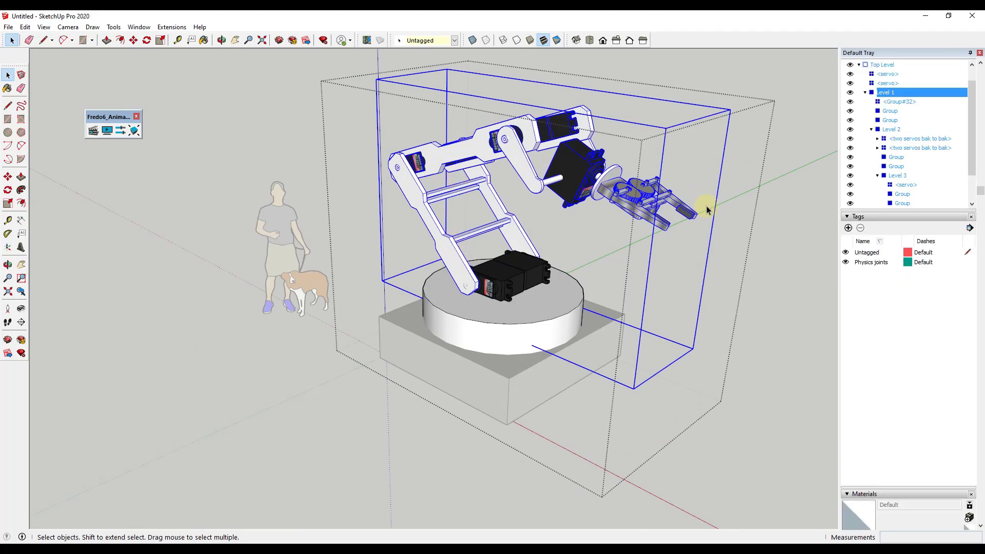
pyautogui.click(758, 218)
pyautogui.scroll(-2, 707, 288)
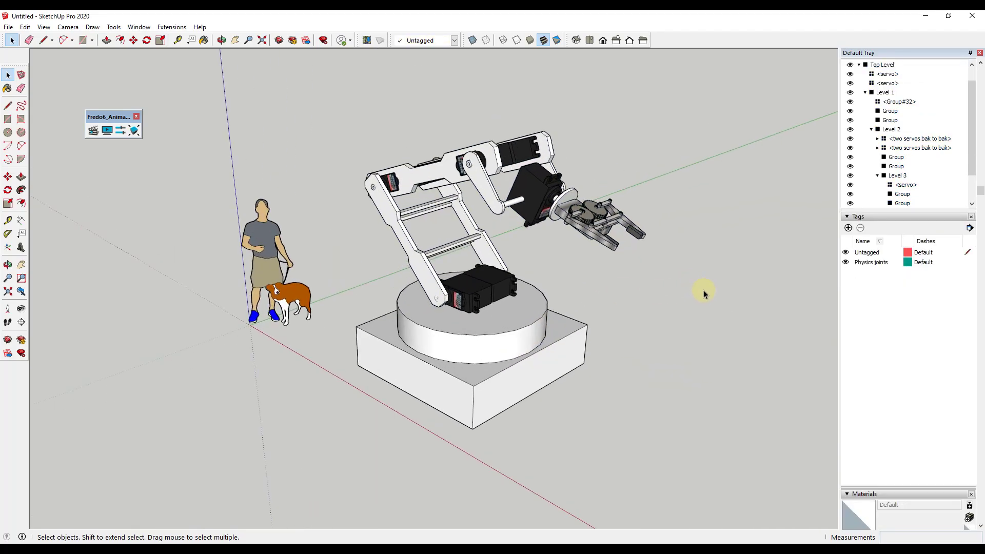
pyautogui.moveTo(578, 382)
pyautogui.mouseDown(button='middle')
pyautogui.moveTo(594, 345)
pyautogui.moveTo(593, 370)
pyautogui.mouseUp(button='middle')
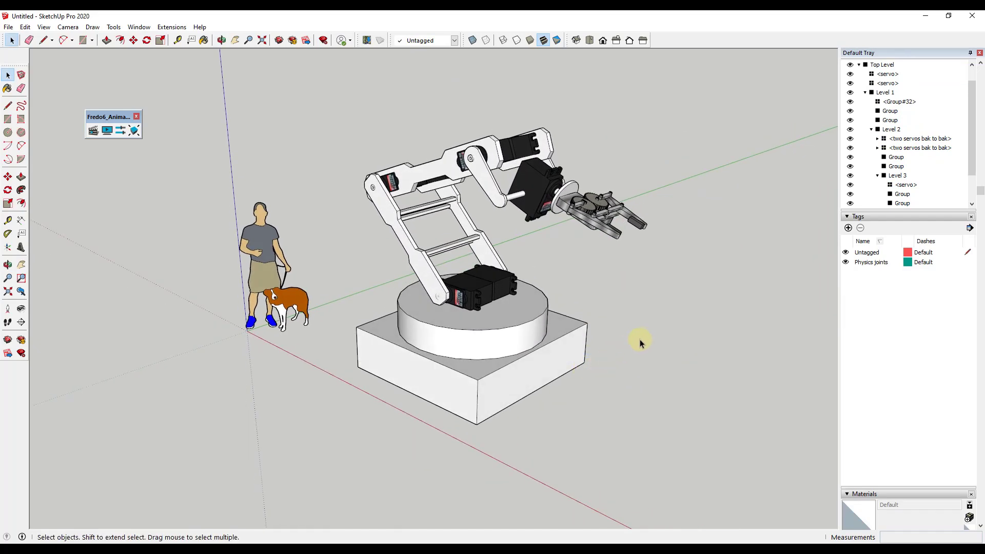
# Save the model as a new file named Robot Arm.
pyautogui.click(4, 27)
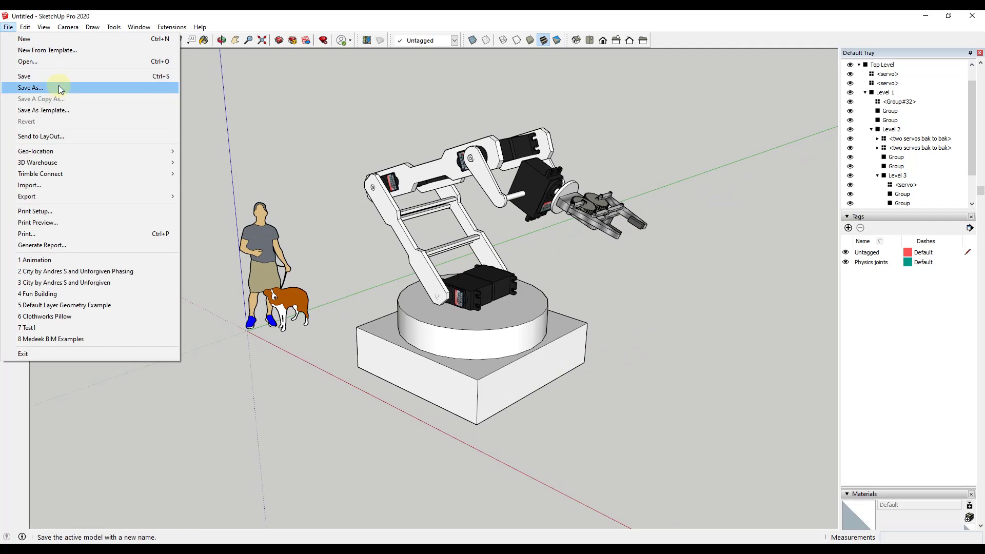
pyautogui.click(59, 87)
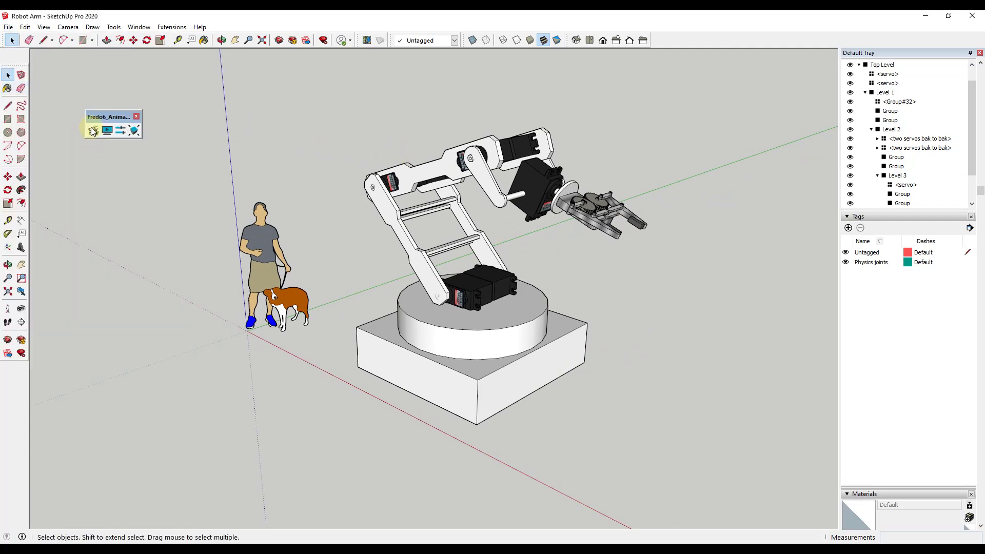
# Open a new film in Fredo6 Animator and insert a new movement at 0.0 s.
pyautogui.click(92, 131)
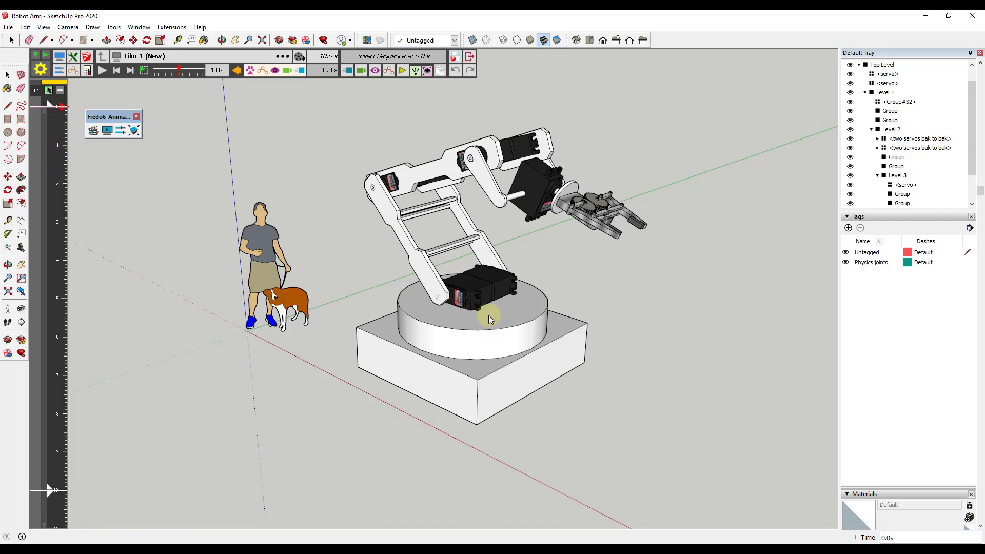
pyautogui.click(348, 72)
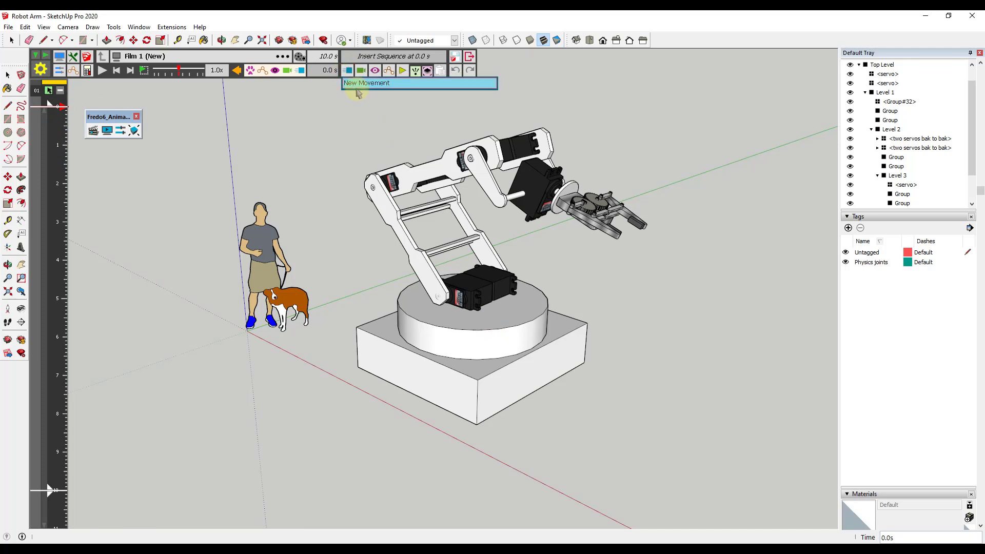
pyautogui.click(358, 84)
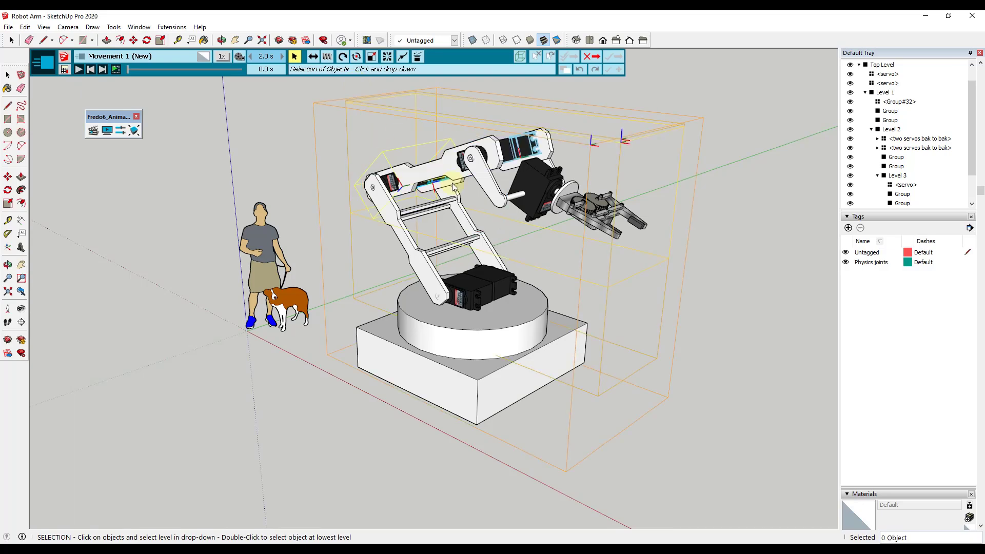
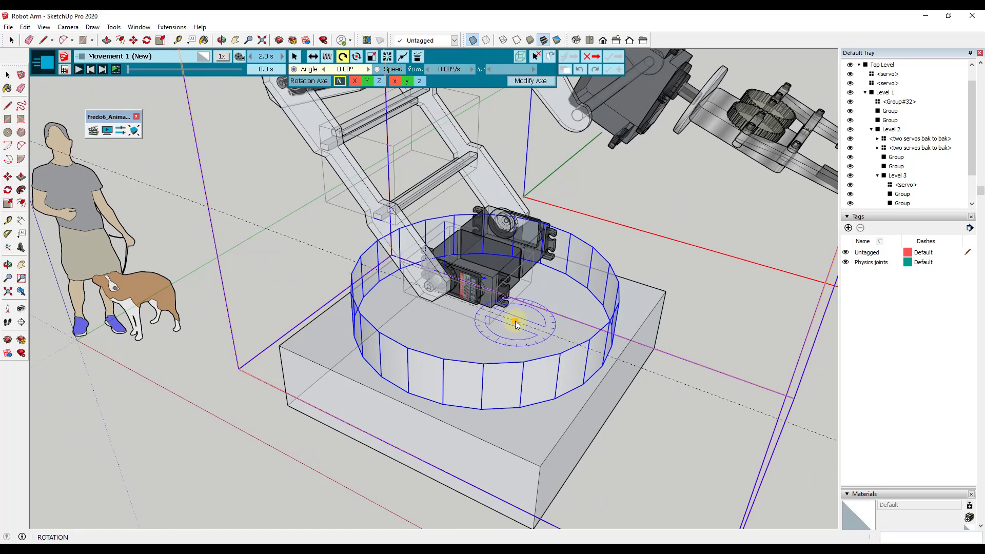
# Exit temporarily to SketchUp, draw a reference line across the round base, and return to Animator.
pyautogui.press('Escape')
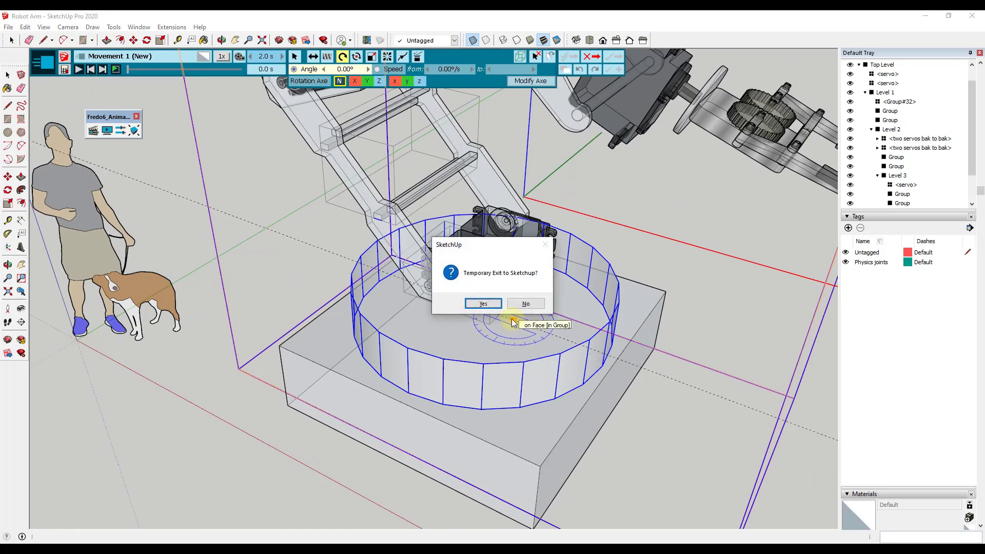
pyautogui.click(484, 303)
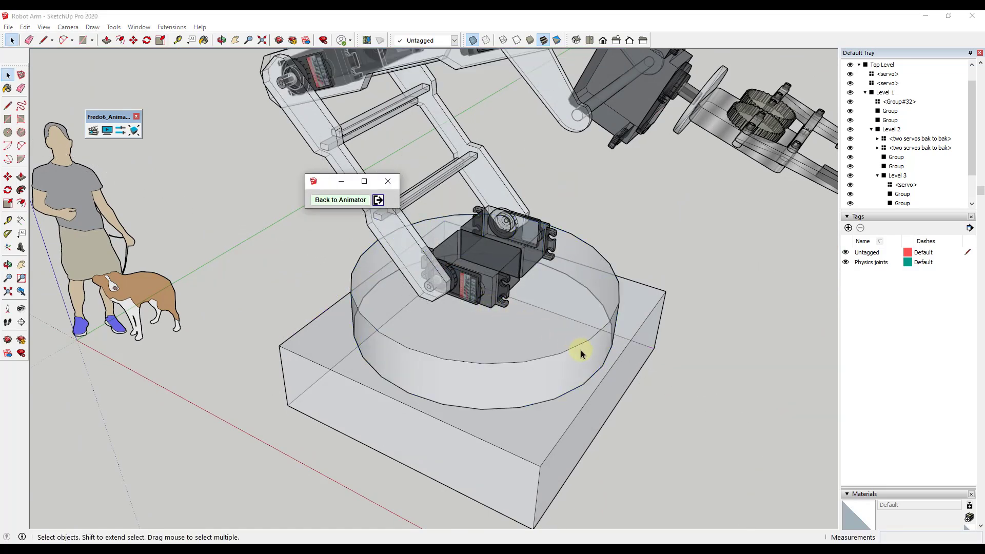
pyautogui.click(8, 105)
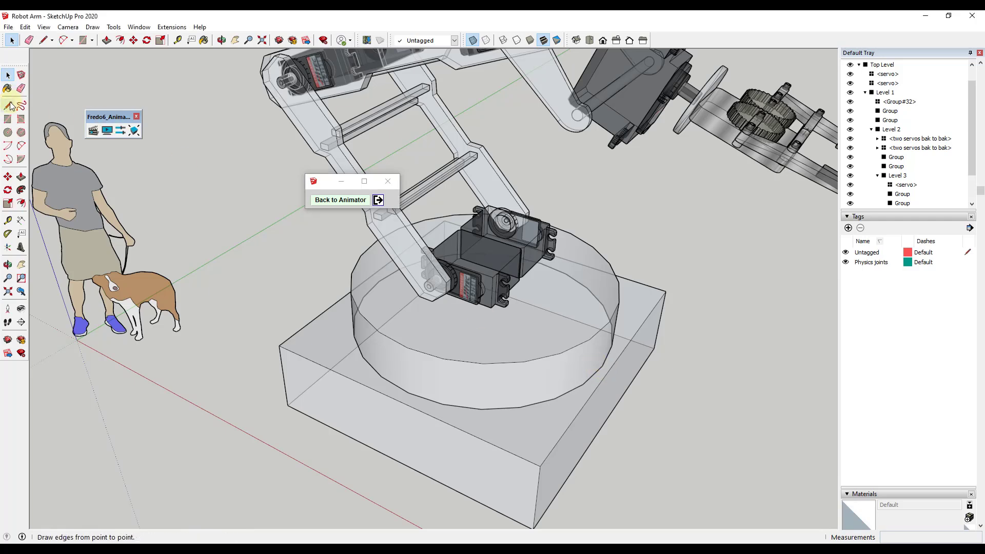
pyautogui.click(611, 365)
pyautogui.click(383, 280)
pyautogui.press('space')
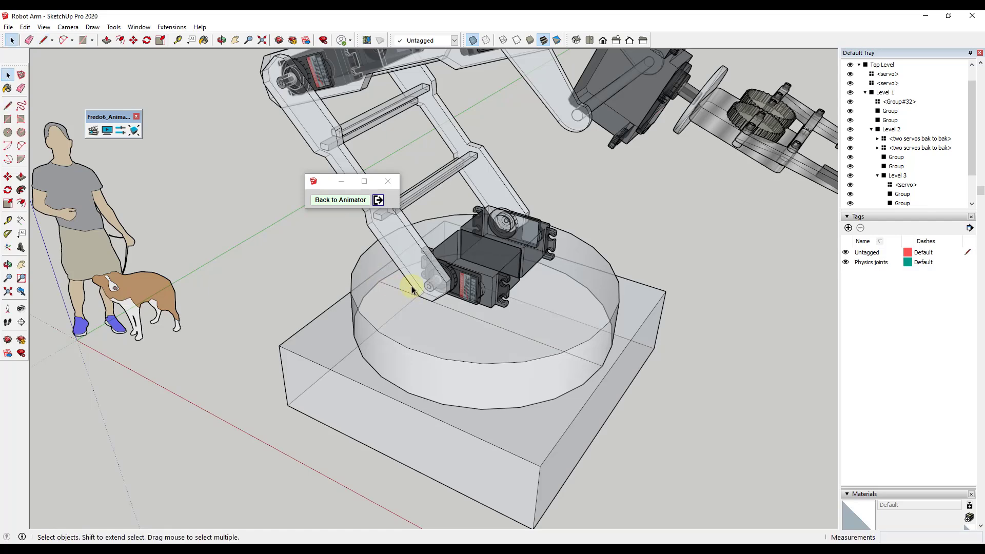
pyautogui.click(336, 200)
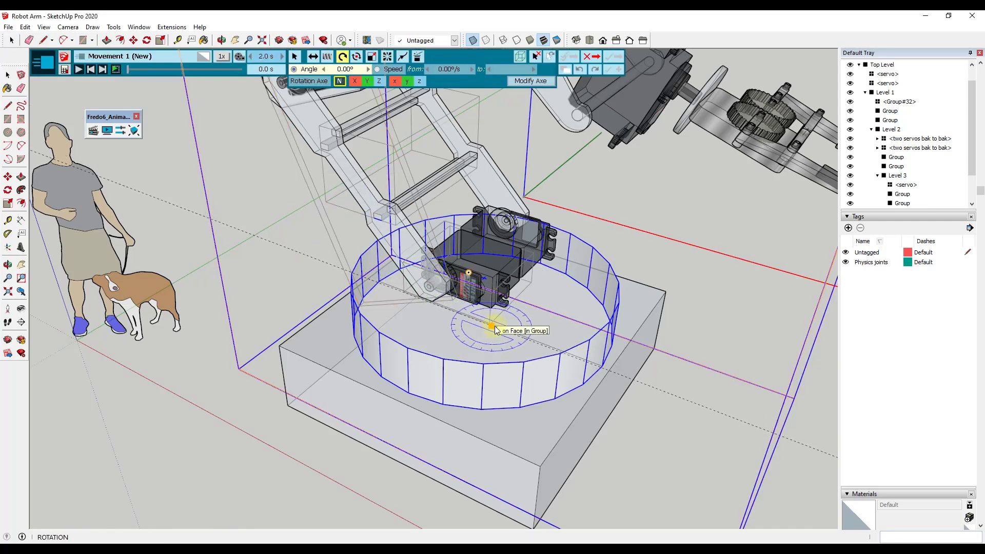
# Exit temporarily again to draw a second reference line from the round base's lower front edge, and return to Animator.
pyautogui.press('o')
pyautogui.scroll(3, 472, 332)
pyautogui.press('space')
pyautogui.press('Return')
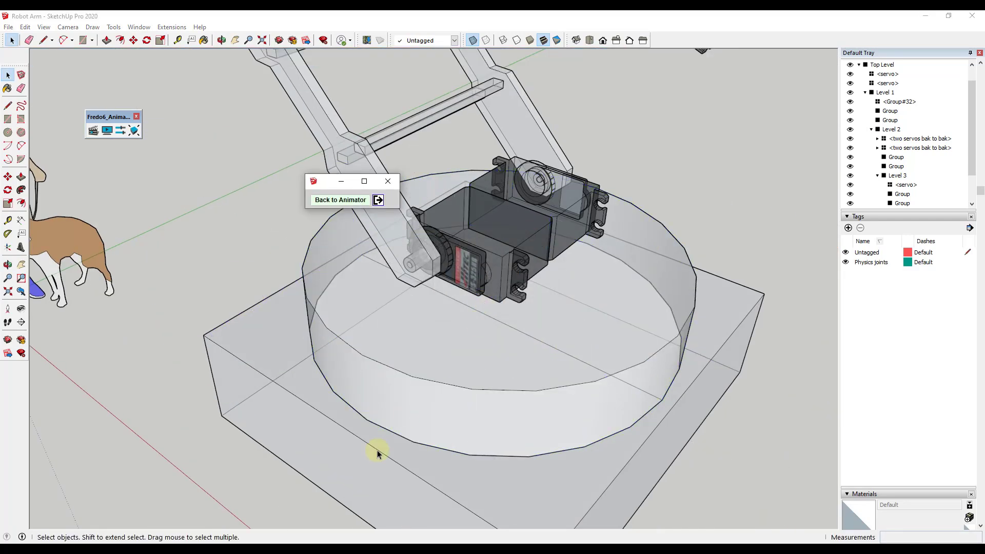
pyautogui.press('l')
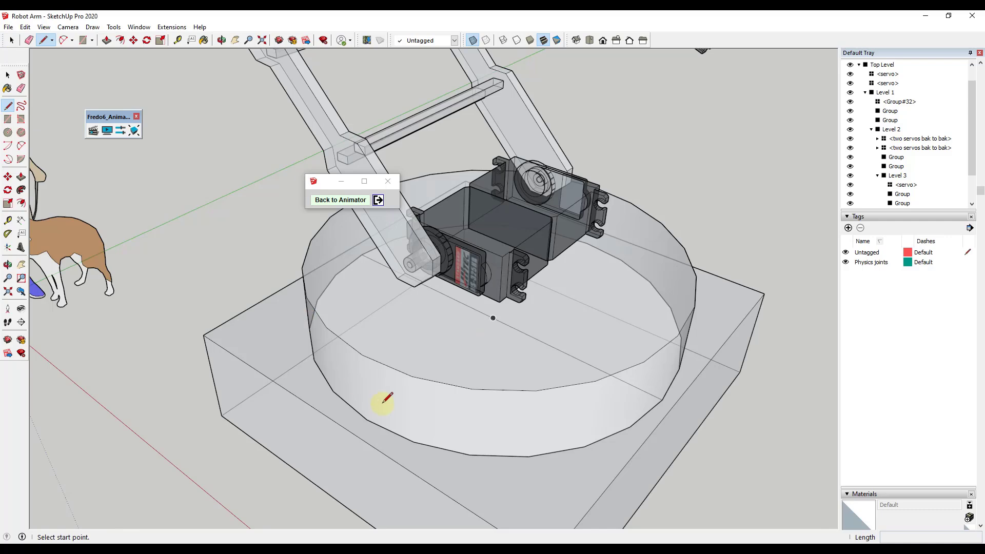
pyautogui.moveTo(399, 407); pyautogui.dragTo(478, 410, button='middle')
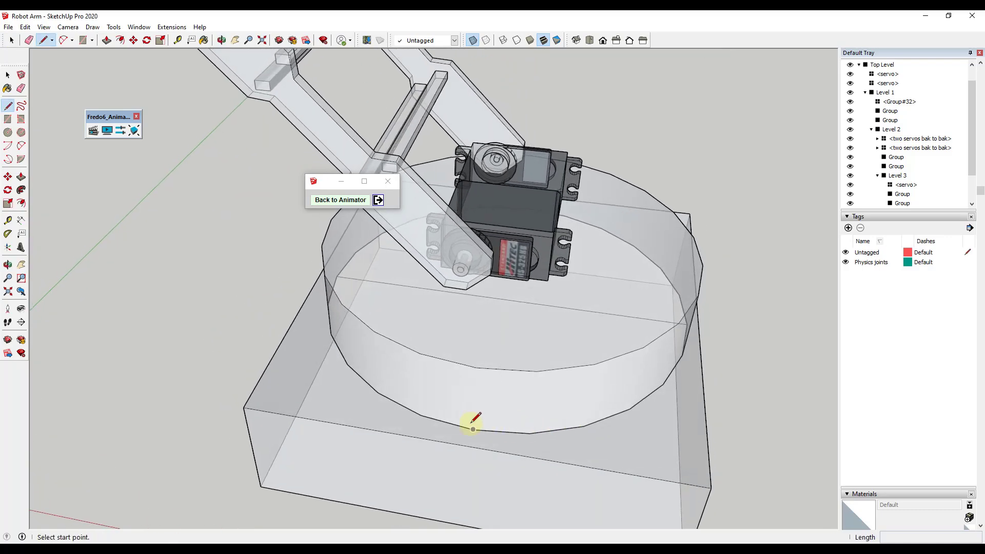
pyautogui.click(473, 429)
pyautogui.press('space')
pyautogui.moveTo(533, 313); pyautogui.dragTo(451, 339, button='middle')
pyautogui.click(336, 205)
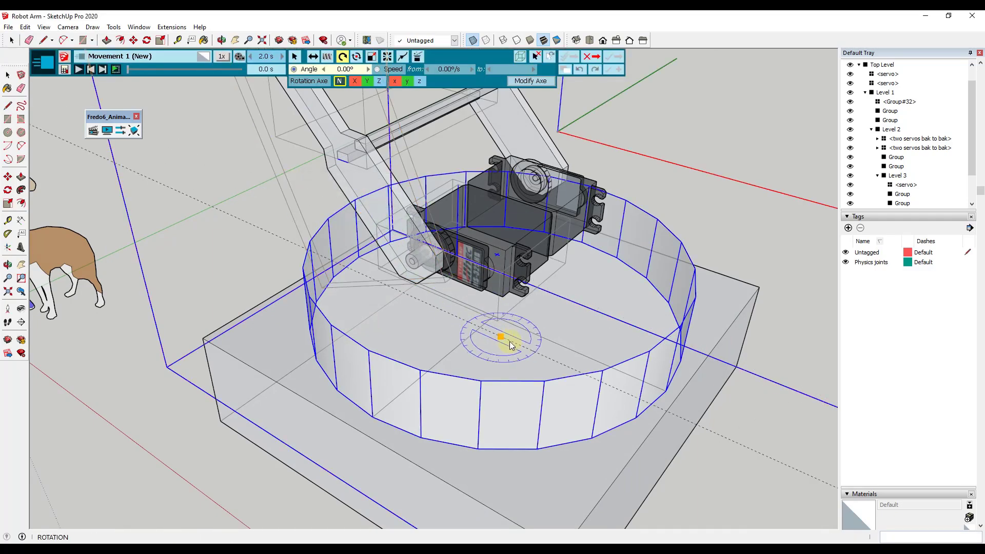
# Rotate the Top Level group 90° about the round base's centre and play the movement as a preview.
pyautogui.scroll(6, 508, 323)
pyautogui.moveTo(574, 378); pyautogui.dragTo(605, 334, button='middle')
pyautogui.scroll(-6, 574, 205)
pyautogui.scroll(-3, 561, 301)
pyautogui.moveTo(639, 321); pyautogui.dragTo(681, 189)
pyautogui.moveTo(617, 207); pyautogui.dragTo(481, 254, button='middle')
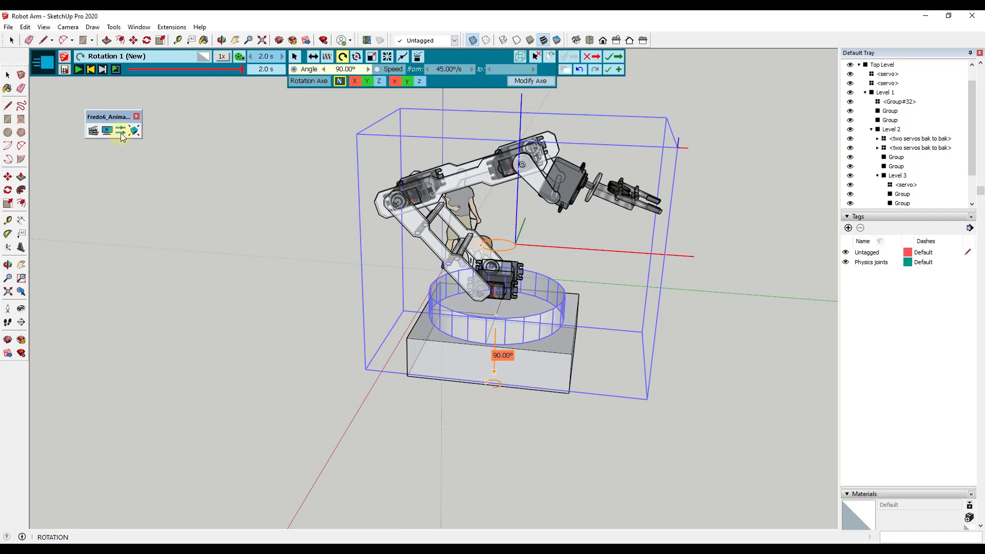
pyautogui.click(78, 70)
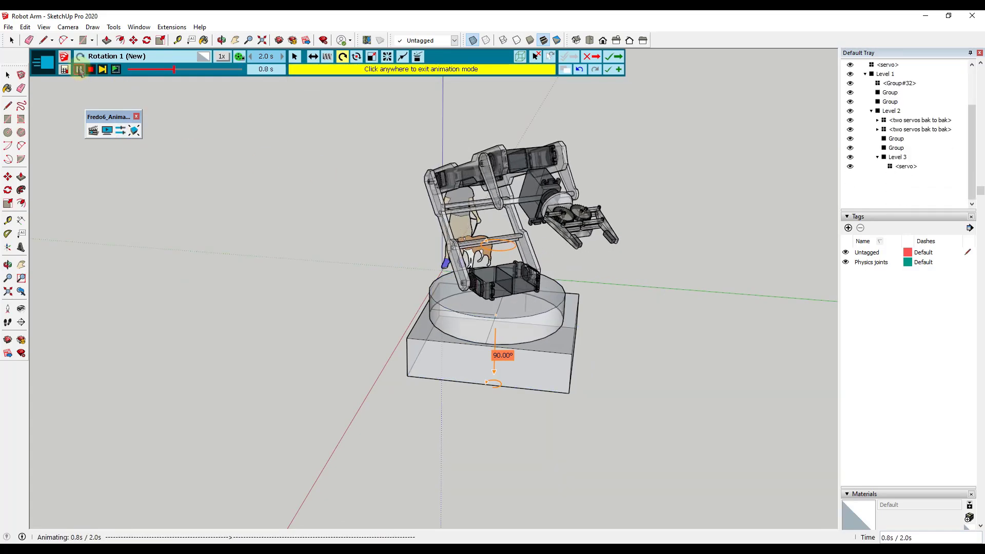
pyautogui.click(527, 297)
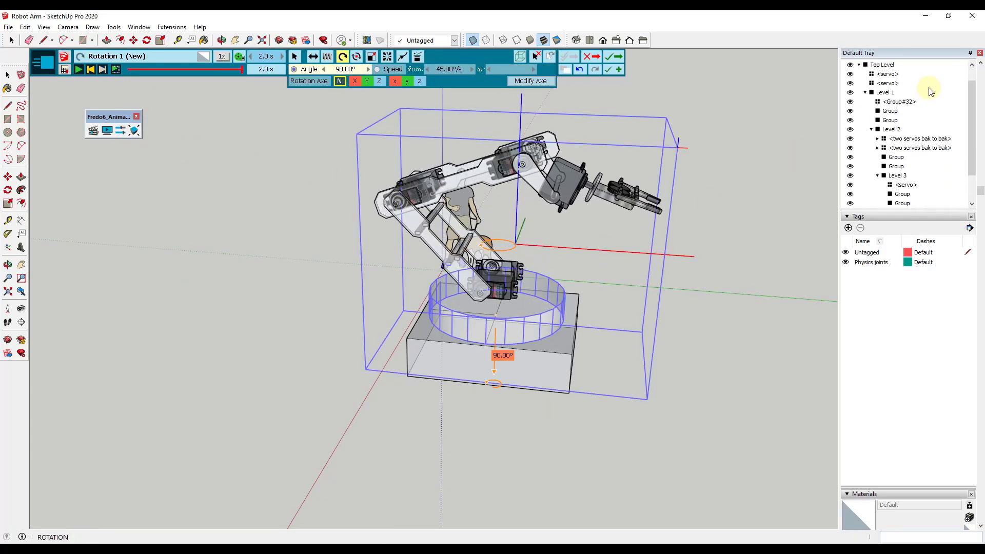
# Collapse the Outliner and validate the base rotation into the film.
pyautogui.scroll(5, 931, 92)
pyautogui.click(847, 166)
pyautogui.moveTo(550, 241); pyautogui.dragTo(577, 288, button='middle')
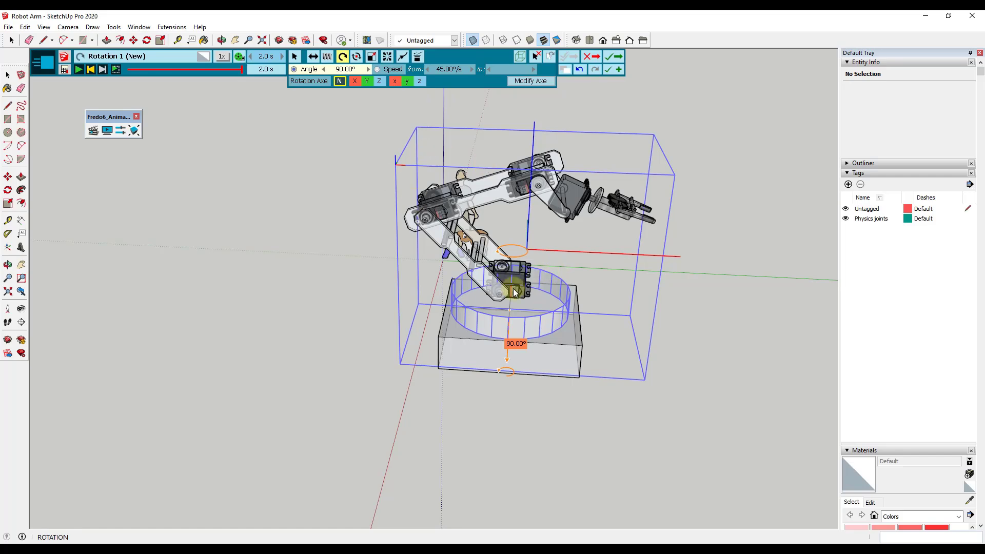
pyautogui.click(616, 57)
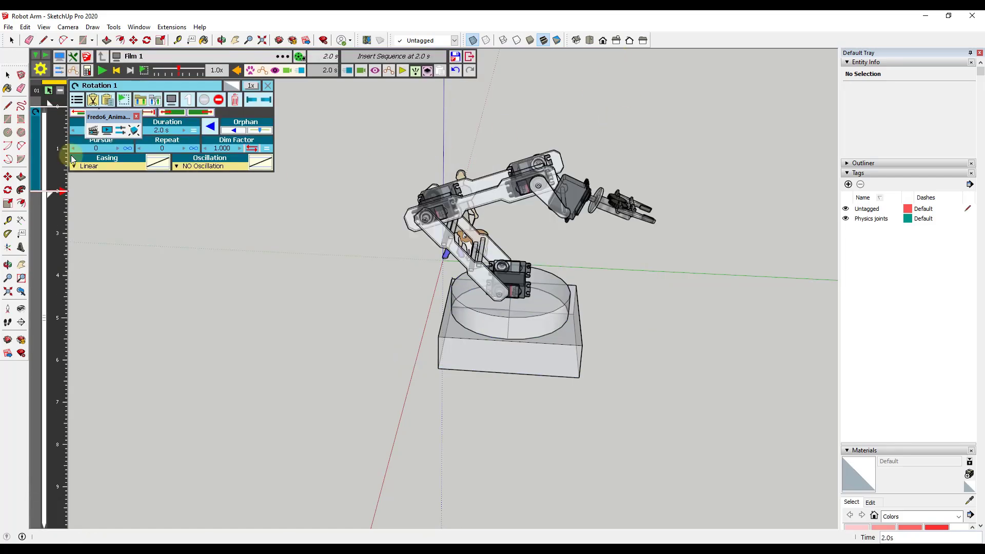
# Move the film's current time back to 0.8 s and turn off X-ray display.
pyautogui.moveTo(51, 185)
pyautogui.mouseDown()
pyautogui.moveTo(51, 123)
pyautogui.moveTo(53, 153)
pyautogui.moveTo(51, 141)
pyautogui.mouseUp()
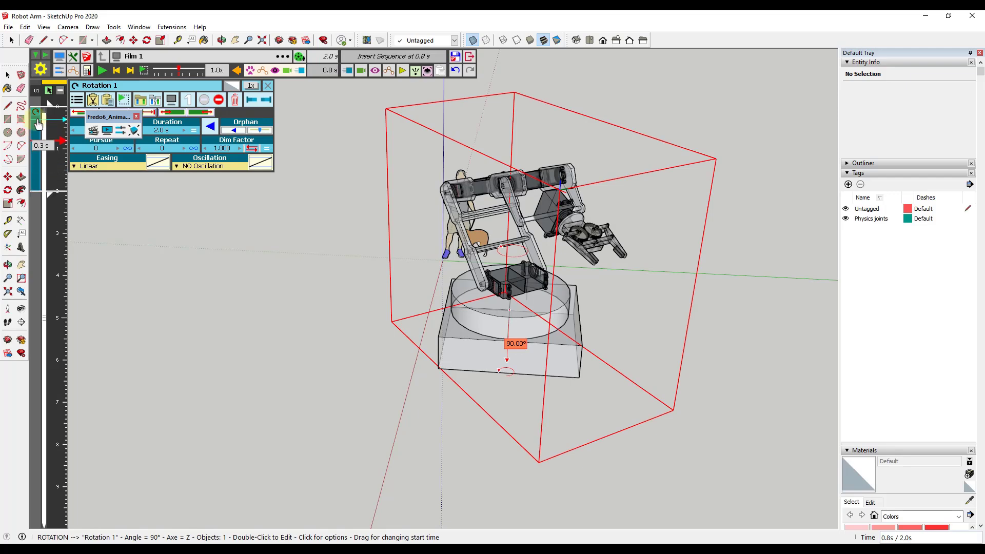
pyautogui.click(472, 41)
pyautogui.moveTo(611, 315); pyautogui.dragTo(578, 233, button='middle')
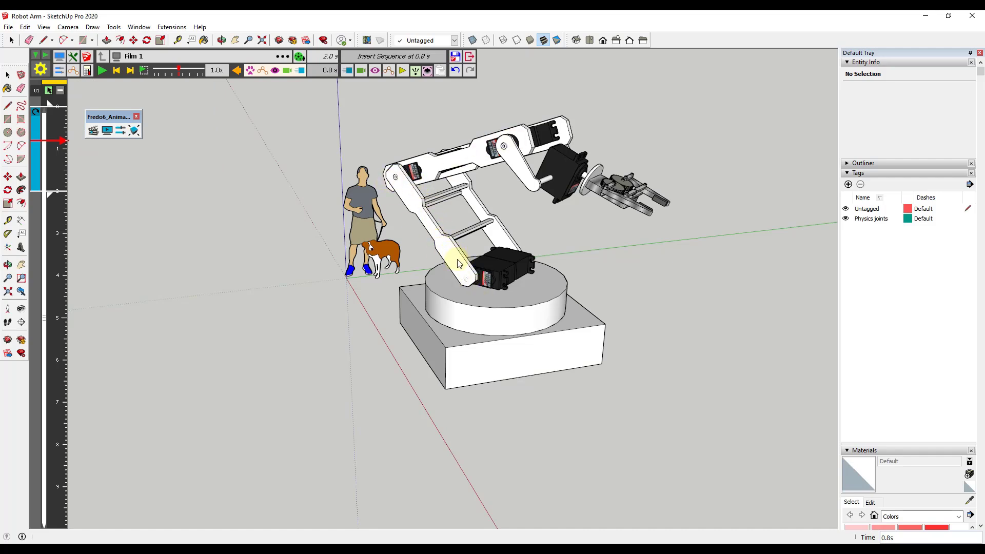
# Insert a new movement at 0.8 s and choose the Level 1 group as its object.
pyautogui.click(347, 72)
pyautogui.click(355, 93)
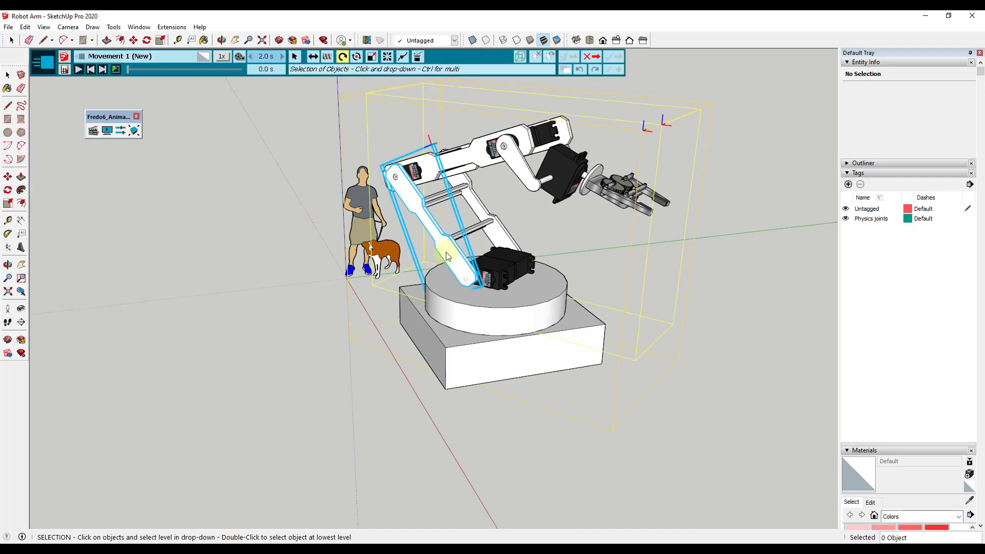
pyautogui.click(468, 281)
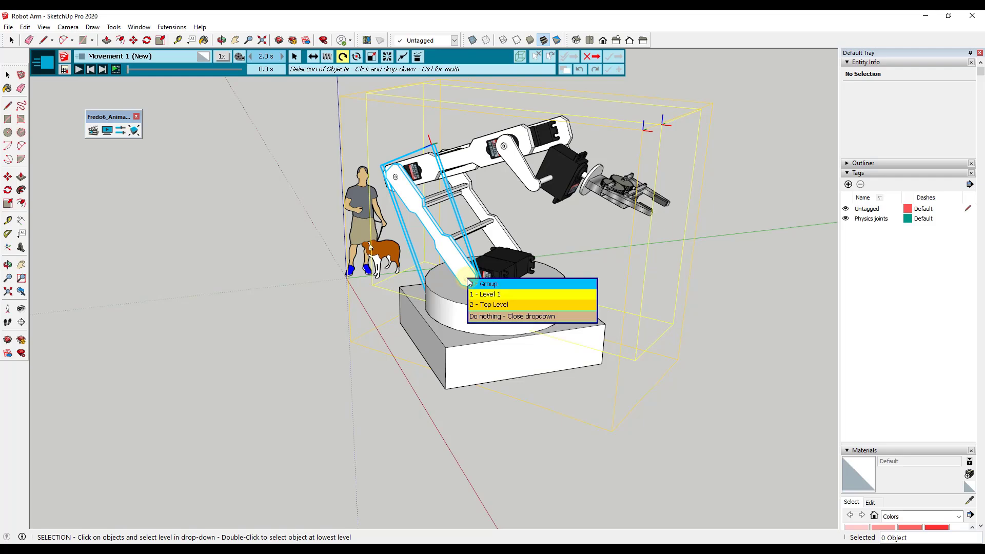
pyautogui.click(496, 295)
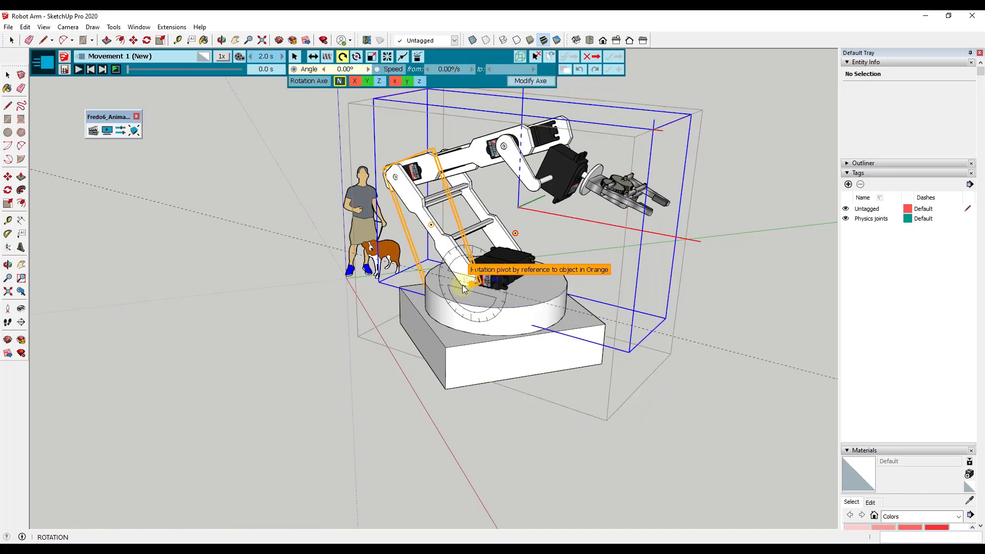
# Rotate the Level 1 group -30° about the centre of the lower arm's pivot beside the base servo.
pyautogui.scroll(3, 473, 285)
pyautogui.scroll(2, 474, 285)
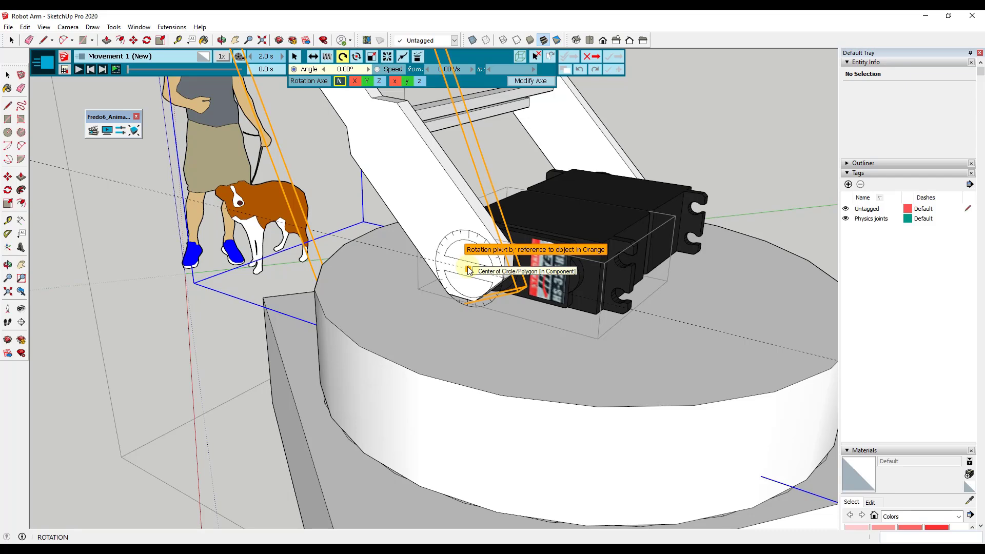
pyautogui.click(468, 270)
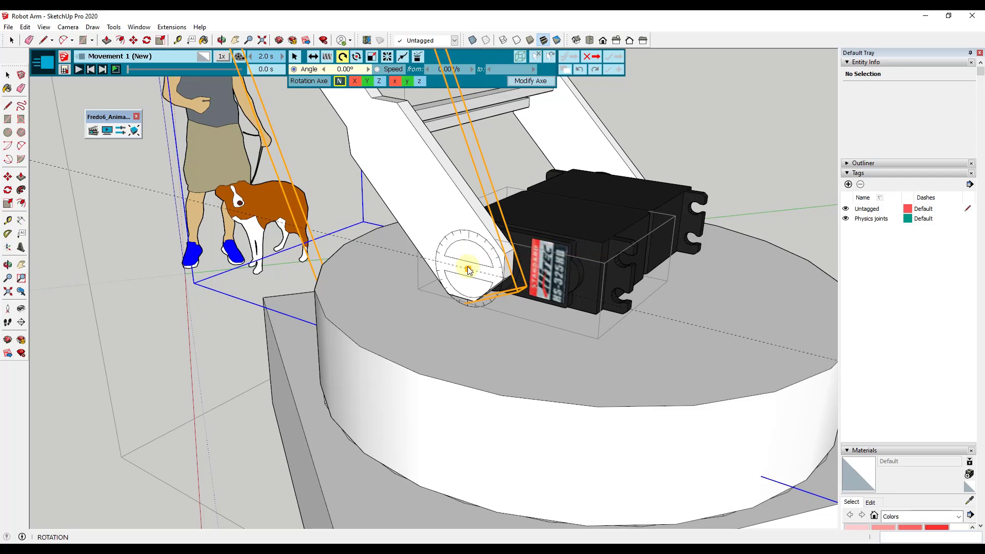
pyautogui.click(410, 191)
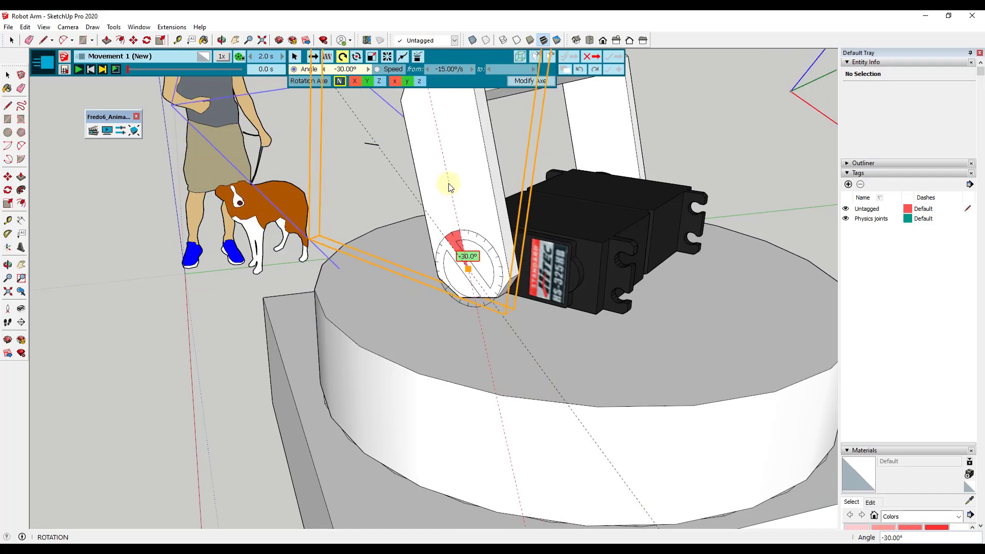
pyautogui.click(450, 187)
# Scrub through the Level 1 rotation to about 1.9 s to preview it, and validate it into the film.
pyautogui.scroll(-10, 491, 291)
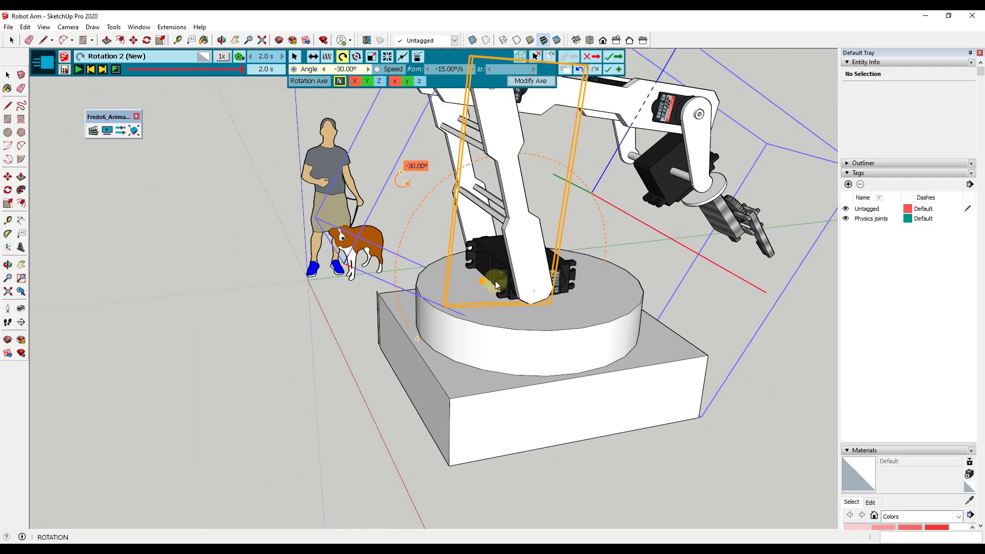
pyautogui.moveTo(559, 270); pyautogui.dragTo(450, 252, button='middle')
pyautogui.moveTo(154, 69); pyautogui.dragTo(237, 70)
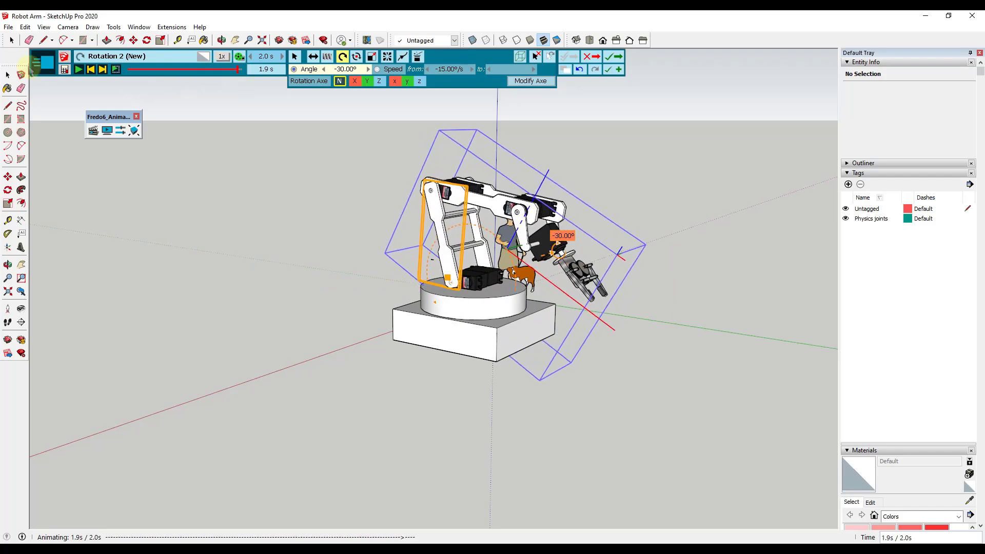
pyautogui.click(613, 56)
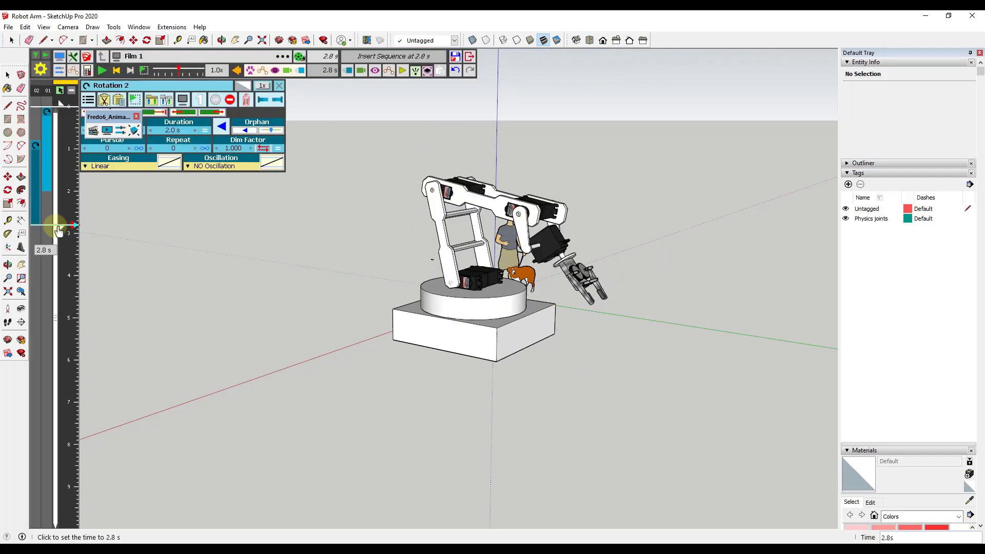
# Check the overlap of the two rotations on the timeline and shift Rotation 2 to end at 3.7 s.
pyautogui.click(70, 187)
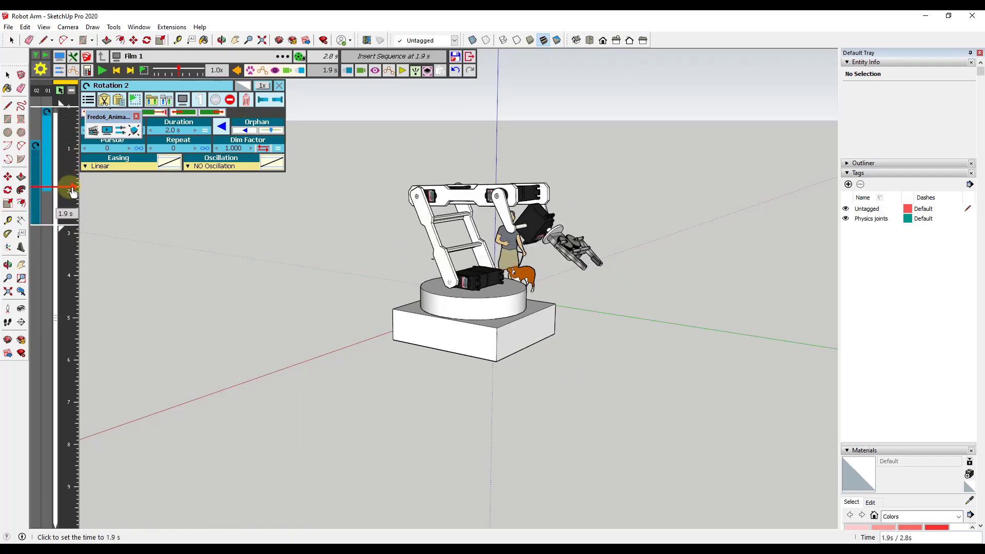
pyautogui.click(68, 162)
pyautogui.moveTo(36, 175); pyautogui.dragTo(36, 214)
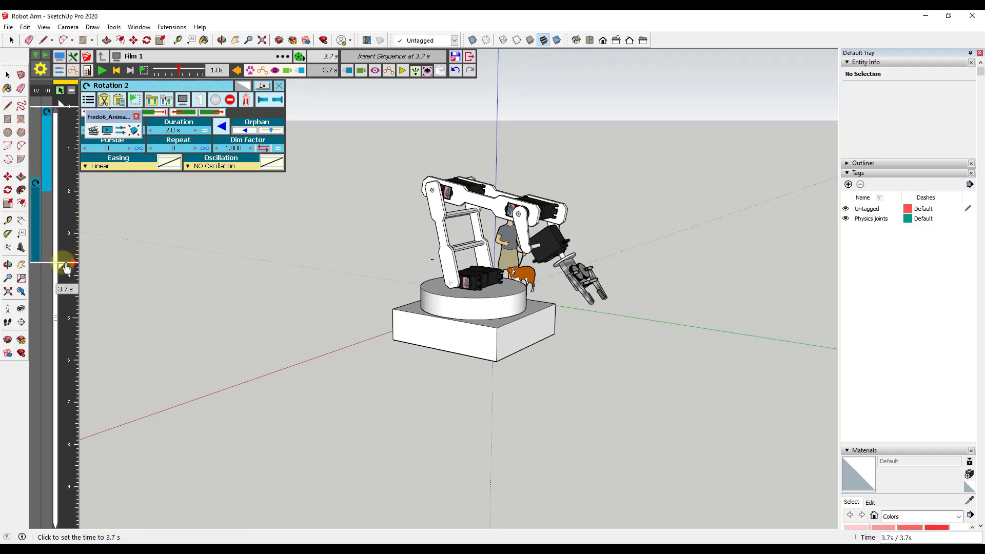
# Insert a new movement at 3.7 s and choose the Level 2 group as its object.
pyautogui.click(353, 69)
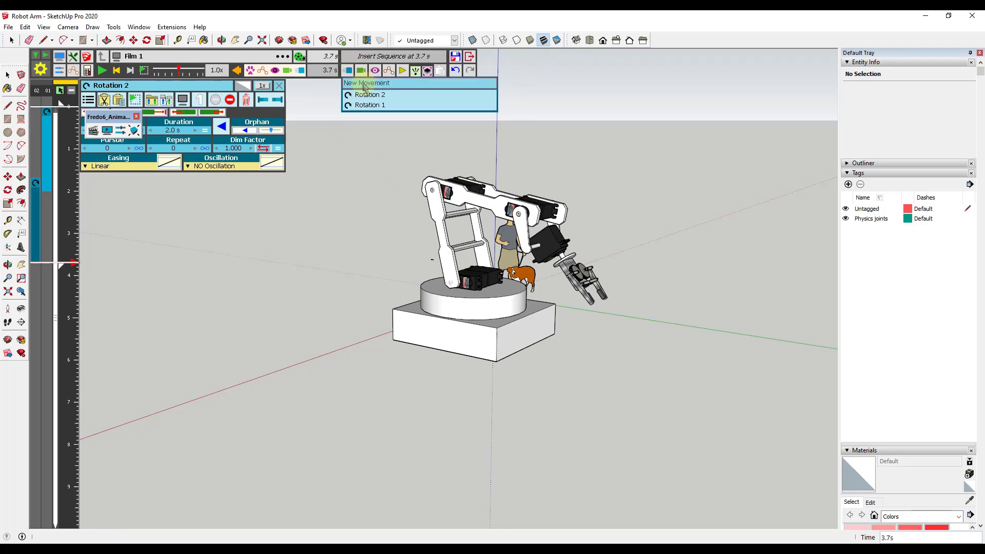
pyautogui.click(366, 83)
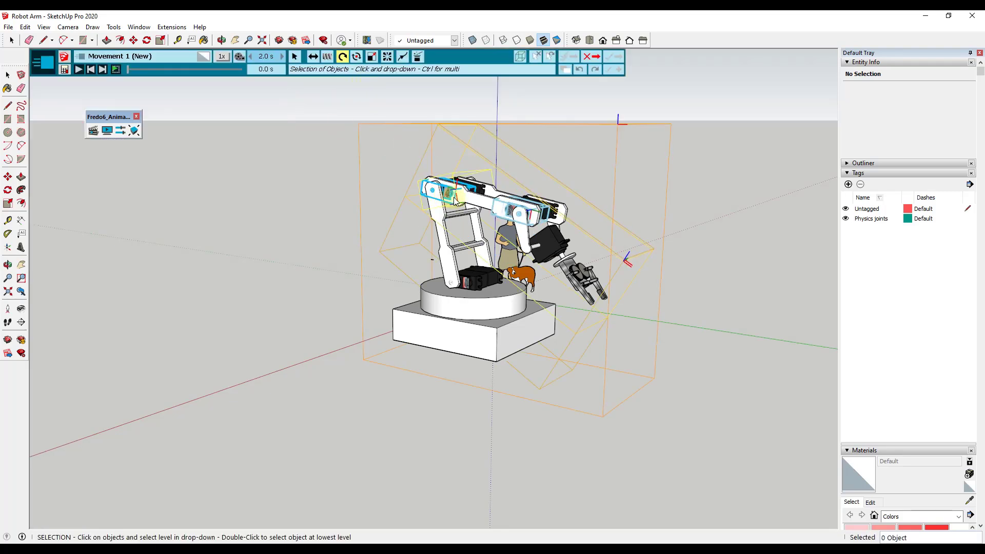
pyautogui.click(472, 200)
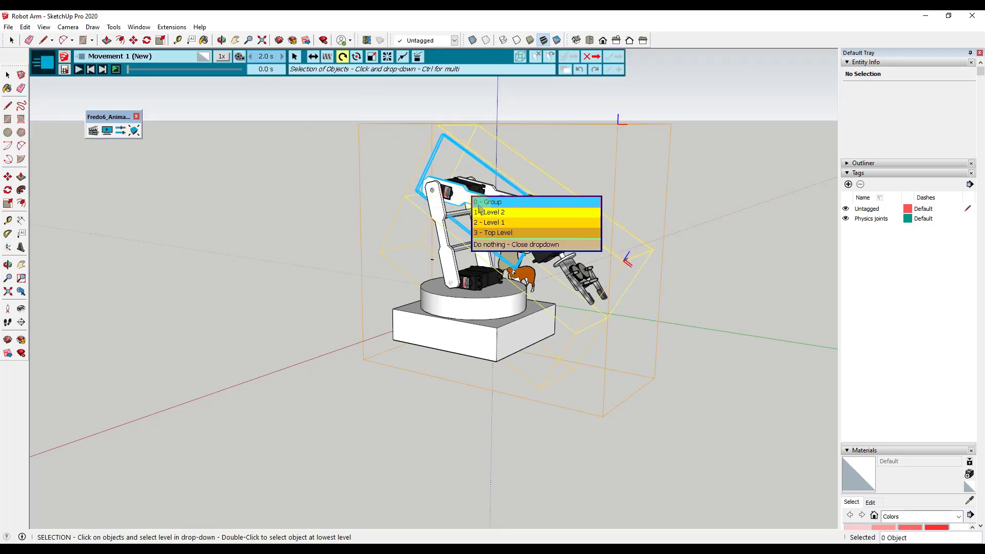
pyautogui.click(490, 217)
# Rotate the Level 2 group 29° about the centre of the elbow pivot atop the lower arm, and validate it into the film.
pyautogui.scroll(10, 490, 217)
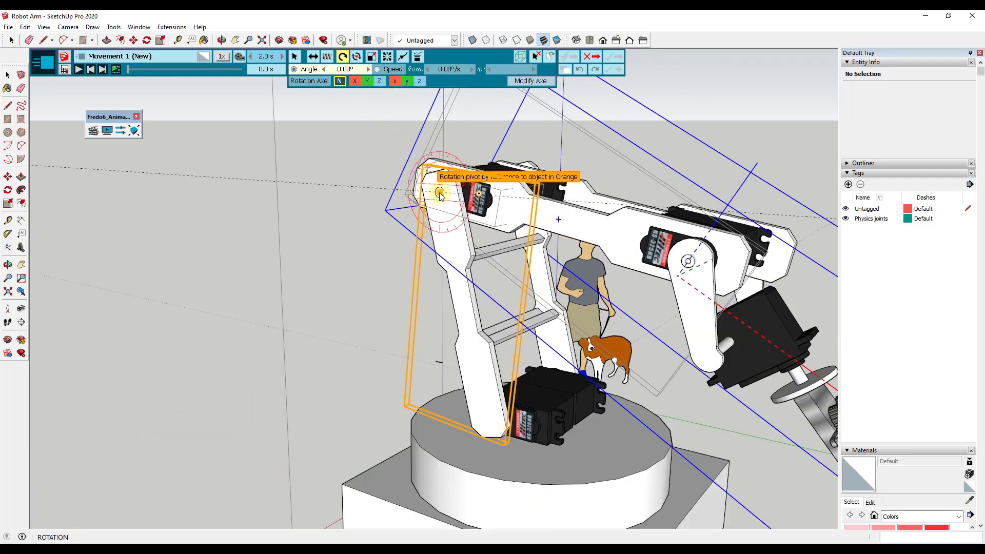
pyautogui.click(440, 197)
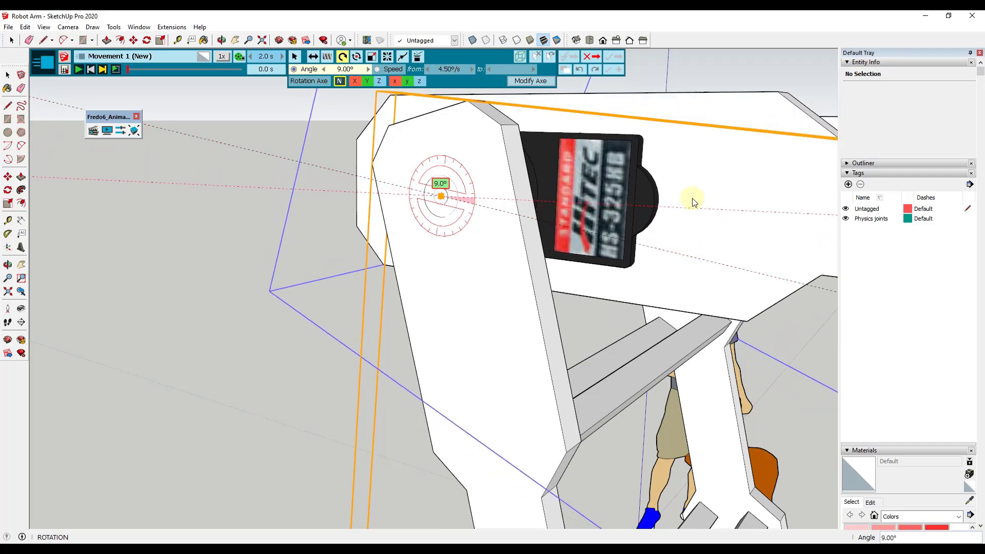
pyautogui.click(686, 103)
pyautogui.scroll(-10, 560, 170)
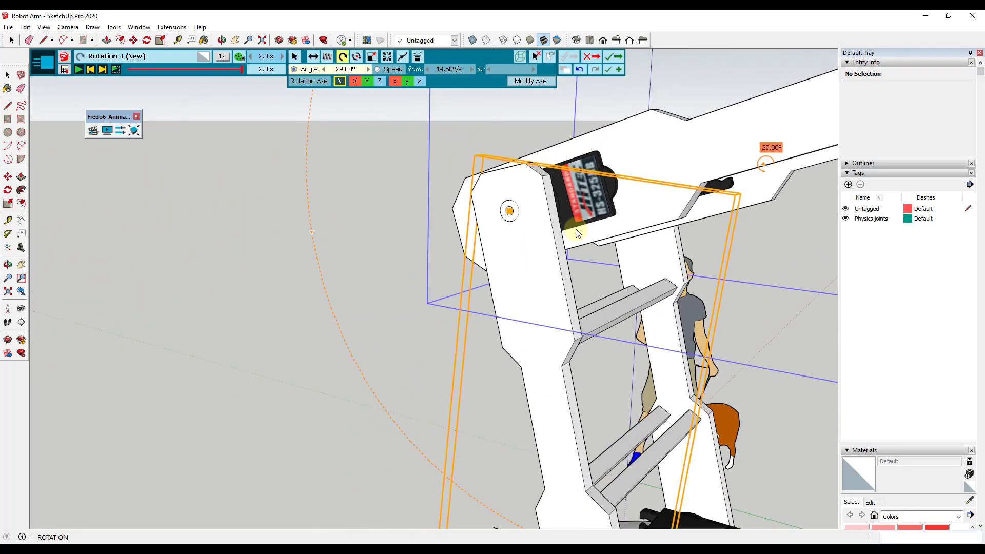
pyautogui.click(616, 57)
# Shift Rotation 3 to start at 3.0 s and scrub through the film to preview the overlapping rotations.
pyautogui.moveTo(46, 327)
pyautogui.mouseDown()
pyautogui.moveTo(67, 282)
pyautogui.moveTo(65, 159)
pyautogui.moveTo(71, 231)
pyautogui.moveTo(62, 291)
pyautogui.mouseUp()
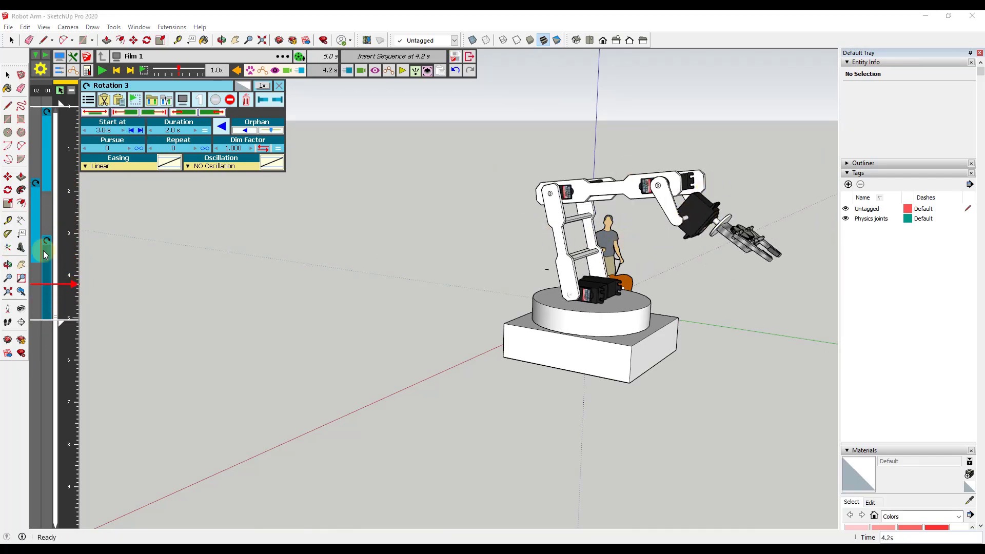
pyautogui.moveTo(73, 289)
pyautogui.mouseDown()
pyautogui.moveTo(73, 198)
pyautogui.moveTo(66, 257)
pyautogui.moveTo(50, 160)
pyautogui.mouseUp()
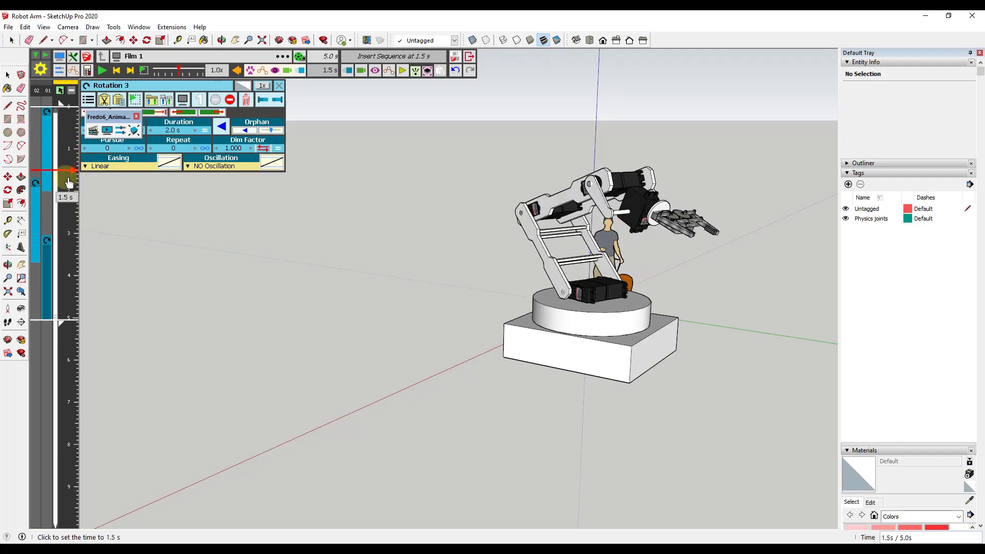
pyautogui.moveTo(72, 220)
pyautogui.mouseDown()
pyautogui.moveTo(69, 279)
pyautogui.moveTo(69, 204)
pyautogui.moveTo(70, 294)
pyautogui.moveTo(71, 247)
pyautogui.mouseUp()
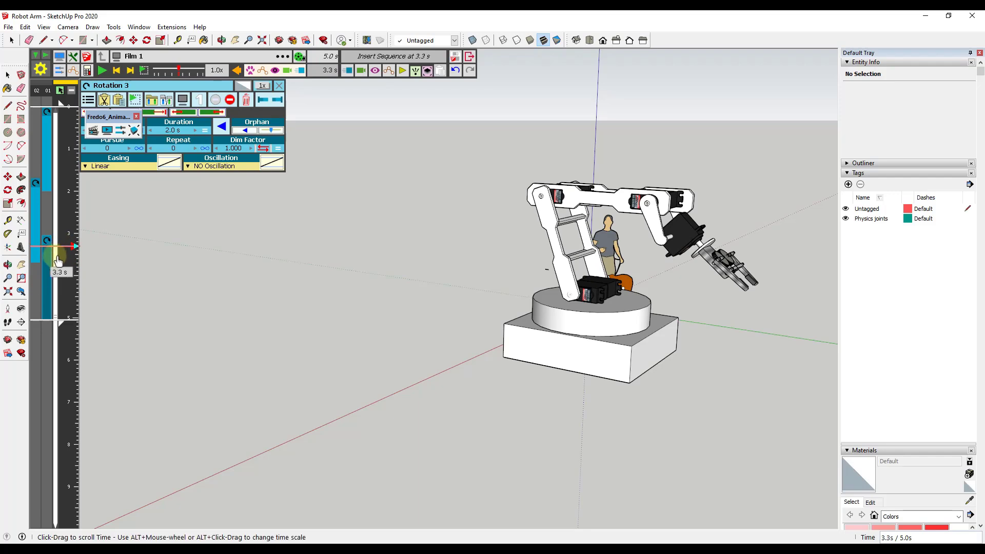
# Reopen Rotation 3, set its angle to 45°, validate the change and check it on the timeline.
pyautogui.doubleClick(48, 267)
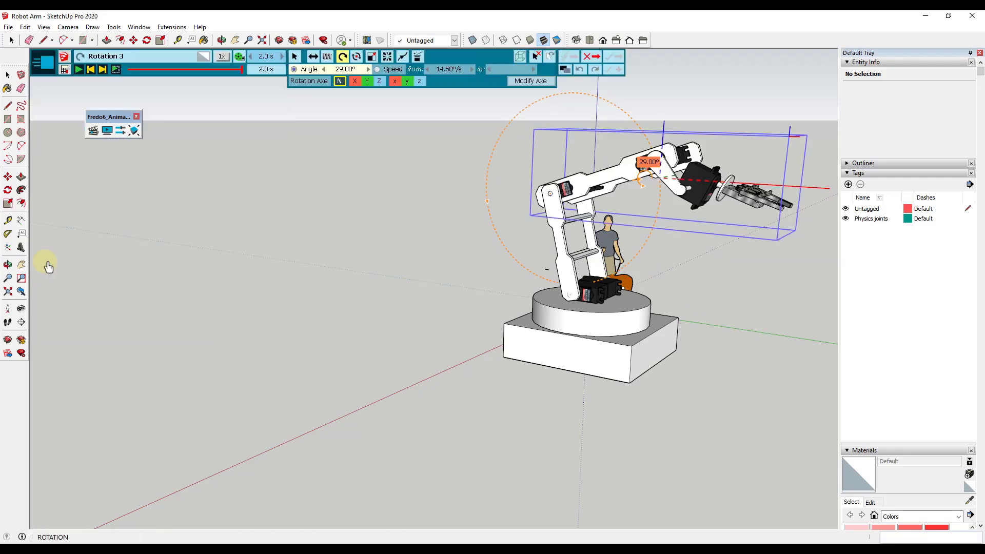
pyautogui.click(341, 70)
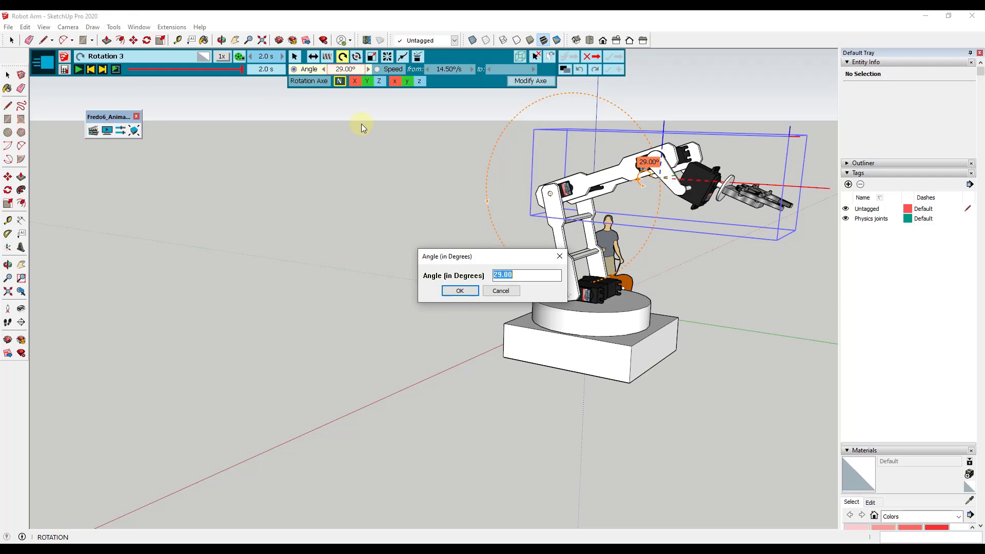
pyautogui.write('45')
pyautogui.press('Return')
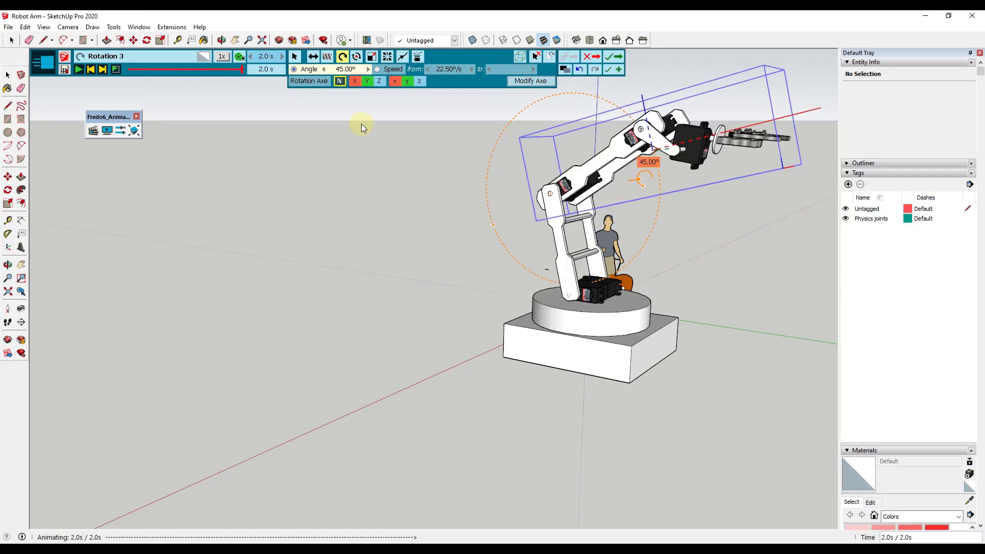
pyautogui.click(616, 61)
pyautogui.click(70, 268)
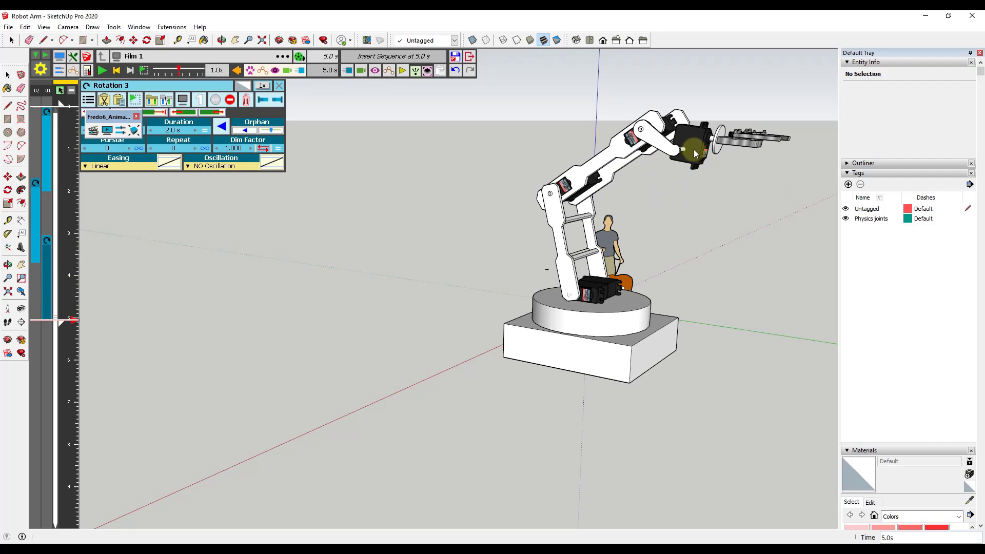
# Insert a new movement at 5.0 s and choose the Level 3 group as its object.
pyautogui.click(347, 77)
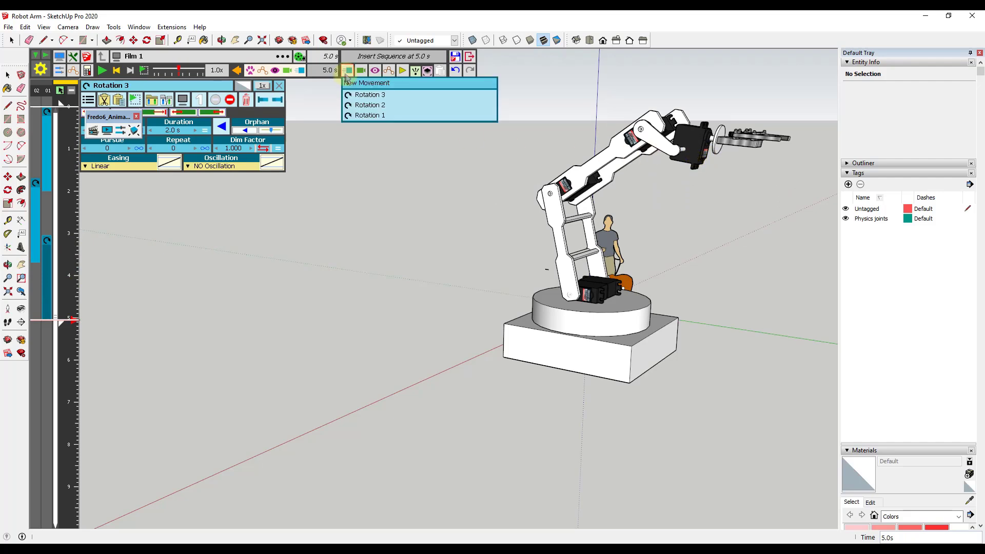
pyautogui.click(359, 88)
pyautogui.click(697, 138)
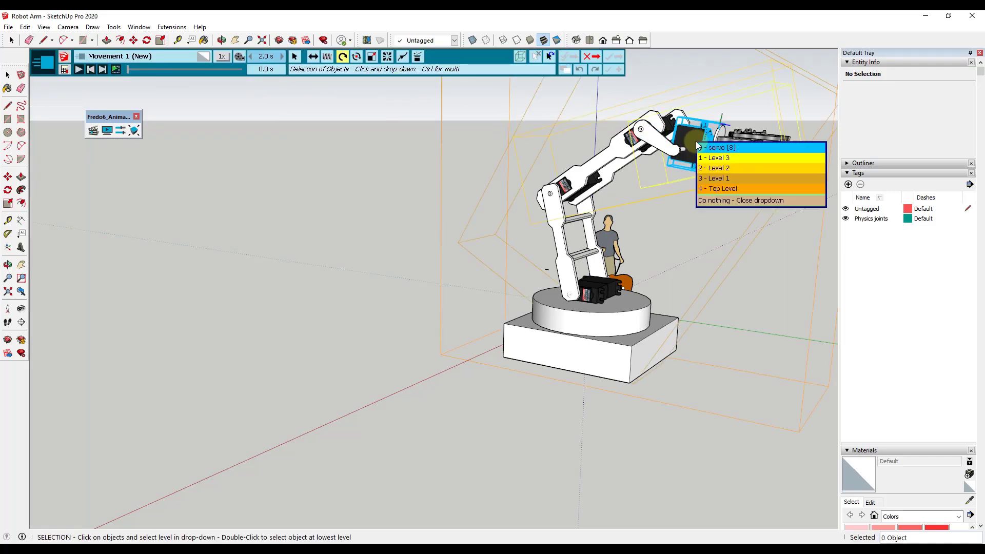
pyautogui.click(716, 159)
# Rotate the Level 3 group -24° about the pivot centre at the far end of the upper arm, and validate it.
pyautogui.scroll(5, 646, 138)
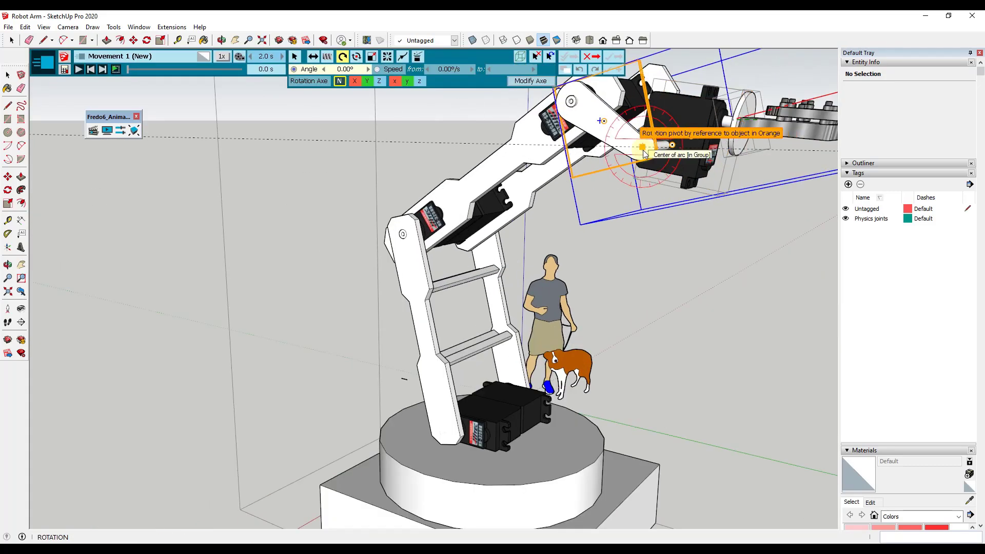
pyautogui.scroll(3, 608, 160)
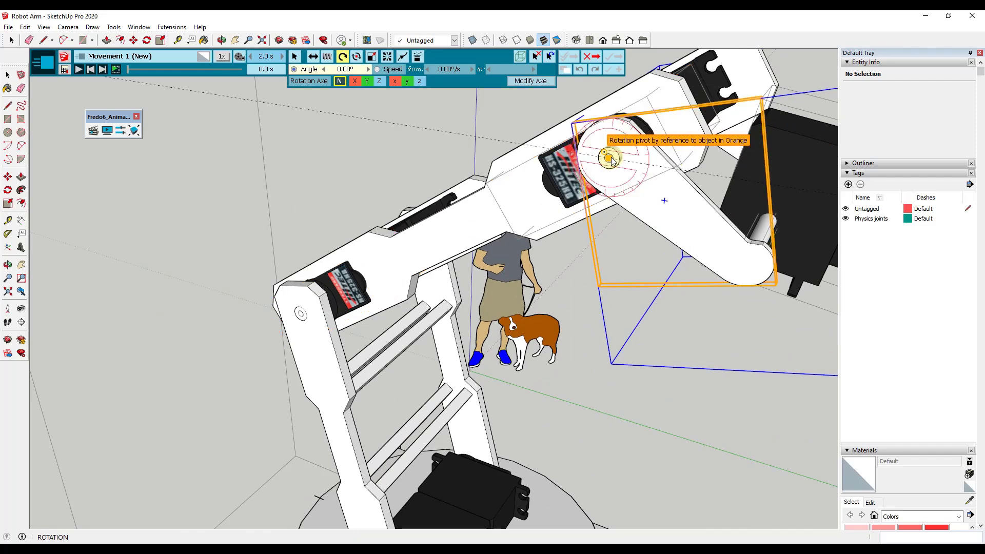
pyautogui.click(611, 158)
pyautogui.scroll(-5, 742, 263)
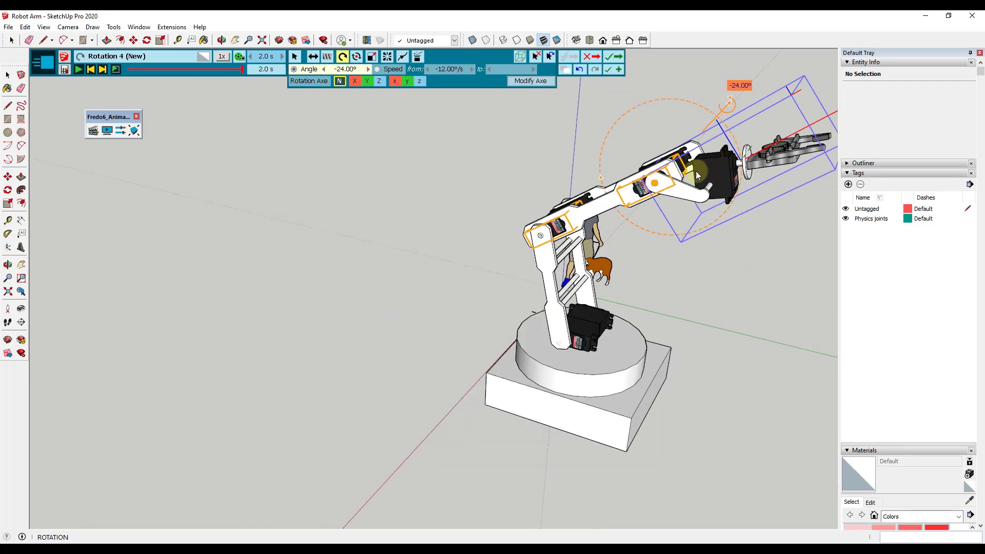
pyautogui.click(610, 57)
# Insert a new movement at 7.0 s and choose the gripper group beyond the wrist servo as its object.
pyautogui.moveTo(515, 202); pyautogui.dragTo(610, 241, button='middle')
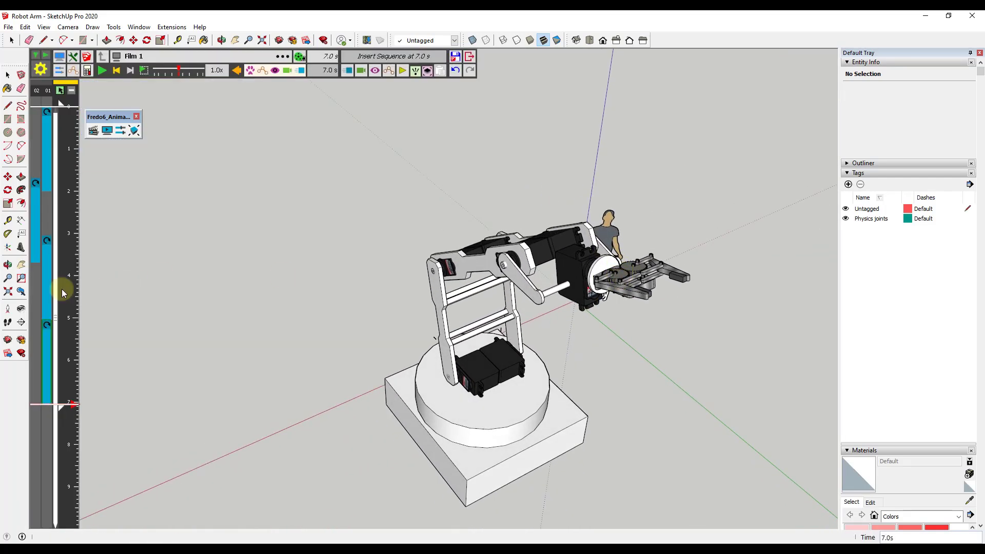
pyautogui.click(348, 74)
pyautogui.click(385, 94)
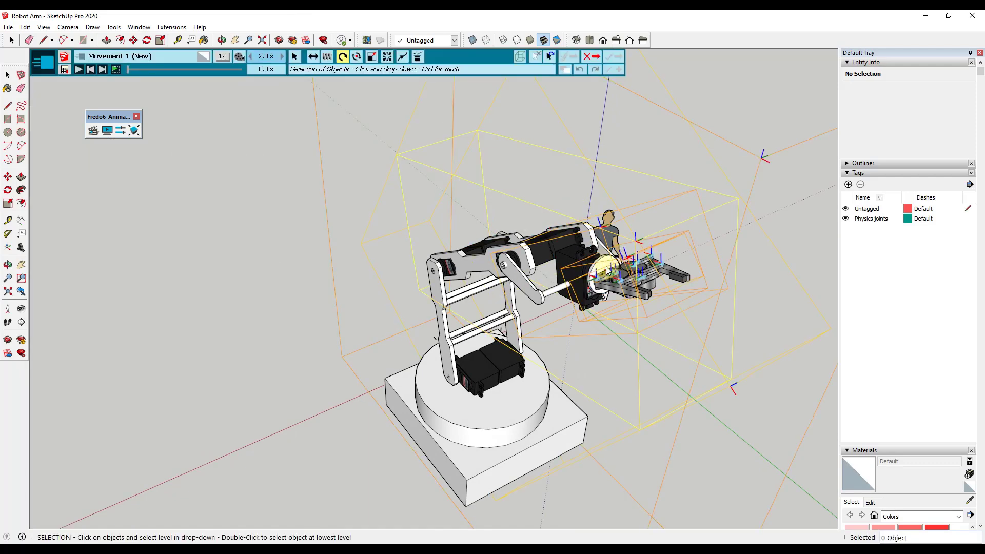
pyautogui.click(621, 277)
pyautogui.click(621, 282)
# Rotate the gripper group -28° about the wrist servo's shaft, with the axis locked along the shaft, and validate it into the film.
pyautogui.scroll(5, 632, 306)
pyautogui.scroll(3, 620, 308)
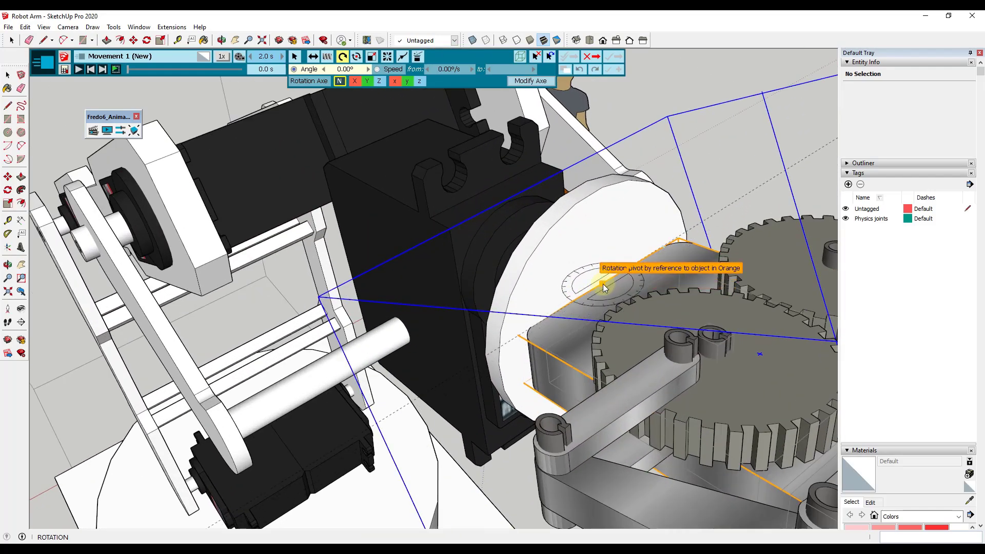
pyautogui.moveTo(568, 279); pyautogui.dragTo(533, 184, button='middle')
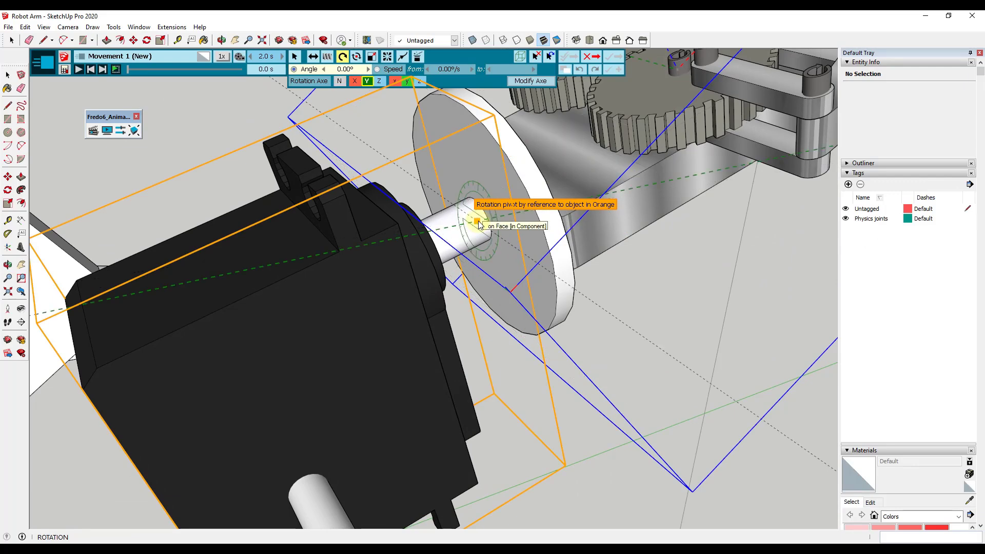
pyautogui.press('Left')
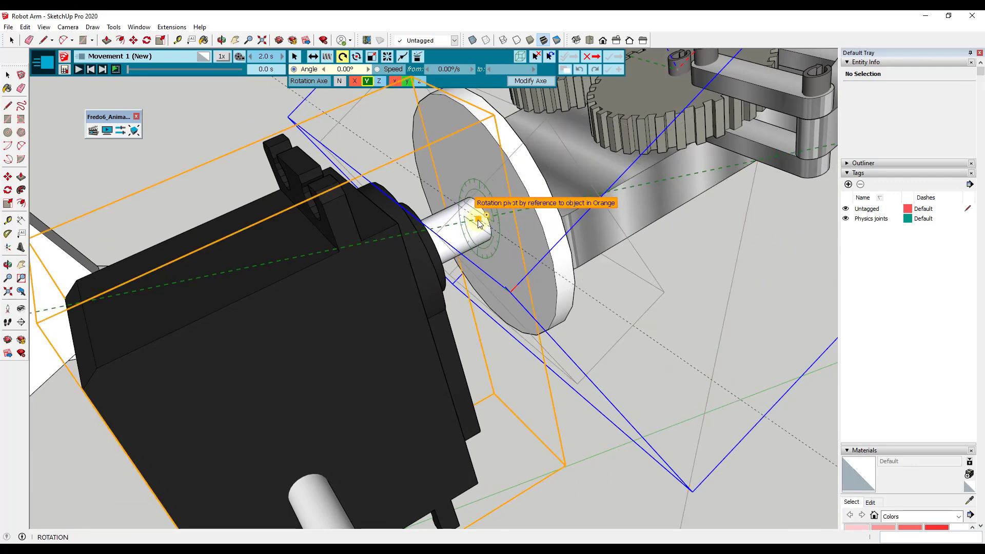
pyautogui.click(525, 257)
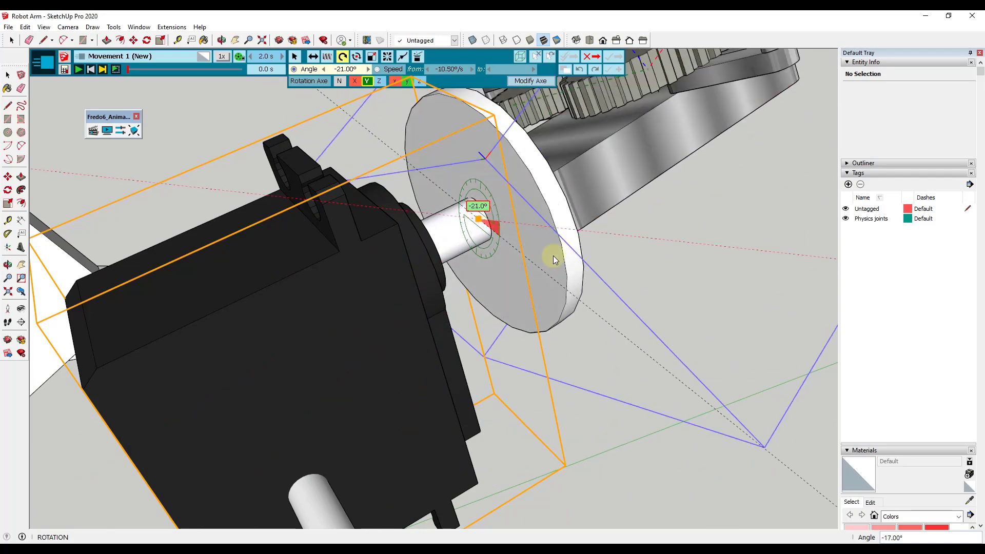
pyautogui.moveTo(545, 209); pyautogui.dragTo(472, 251, button='middle')
pyautogui.click(472, 250)
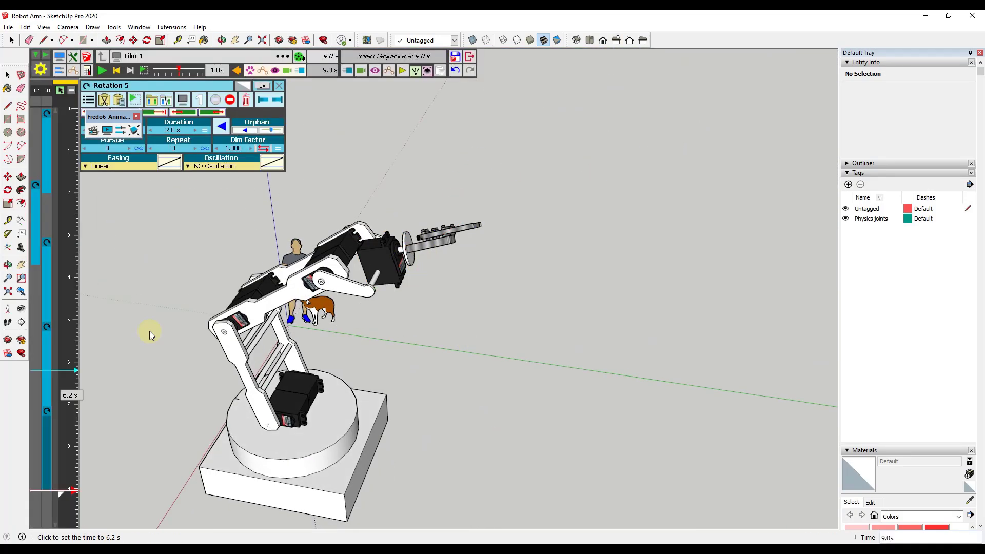
# Shift Rotation 4 to start at 4.4 s and Rotation 5 to start at 5.7 s, and scrub through the film to preview them.
pyautogui.click(38, 328)
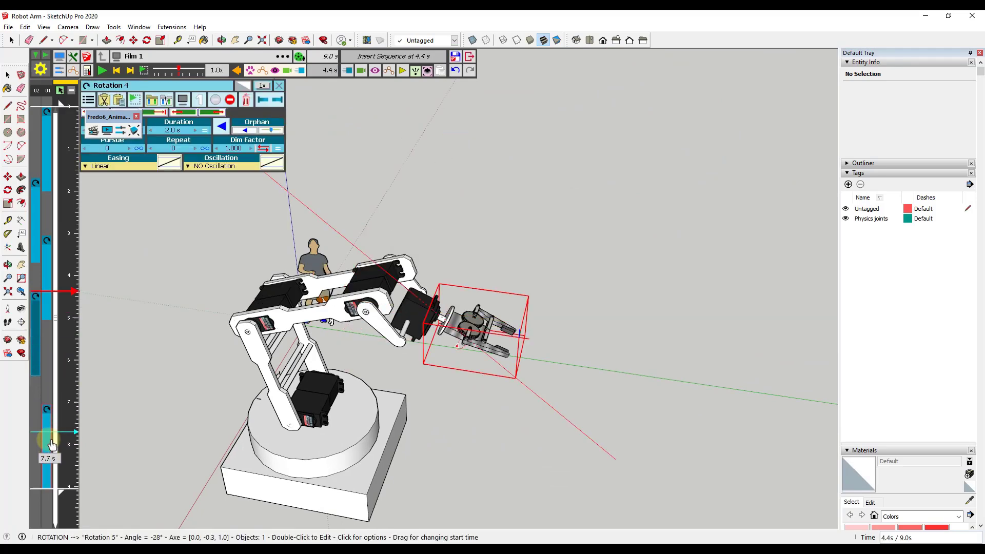
pyautogui.click(46, 377)
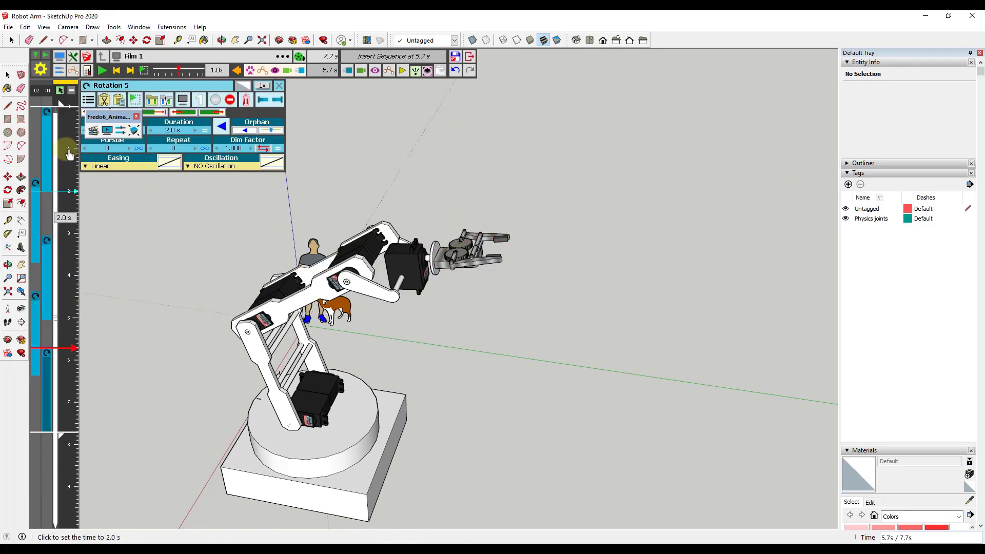
pyautogui.click(49, 382)
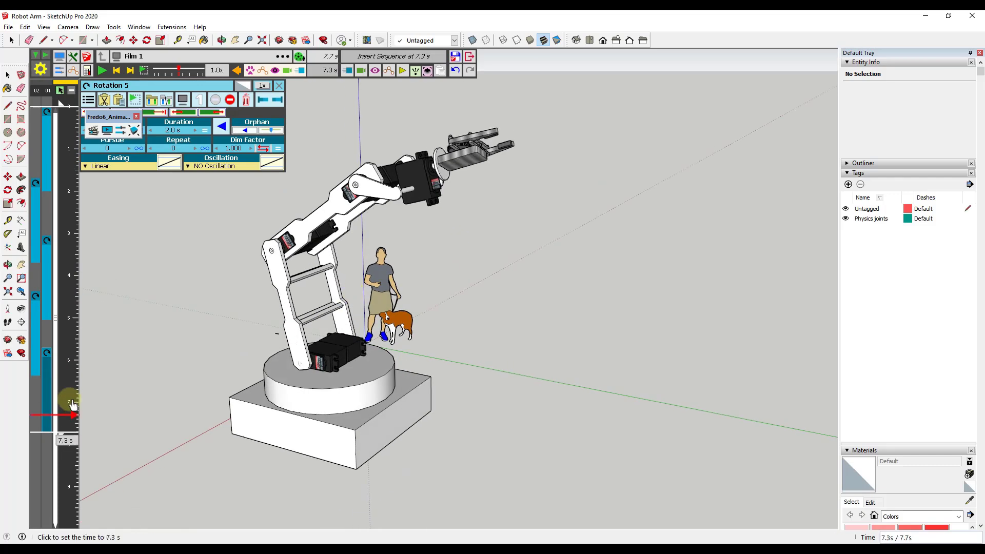
pyautogui.click(49, 398)
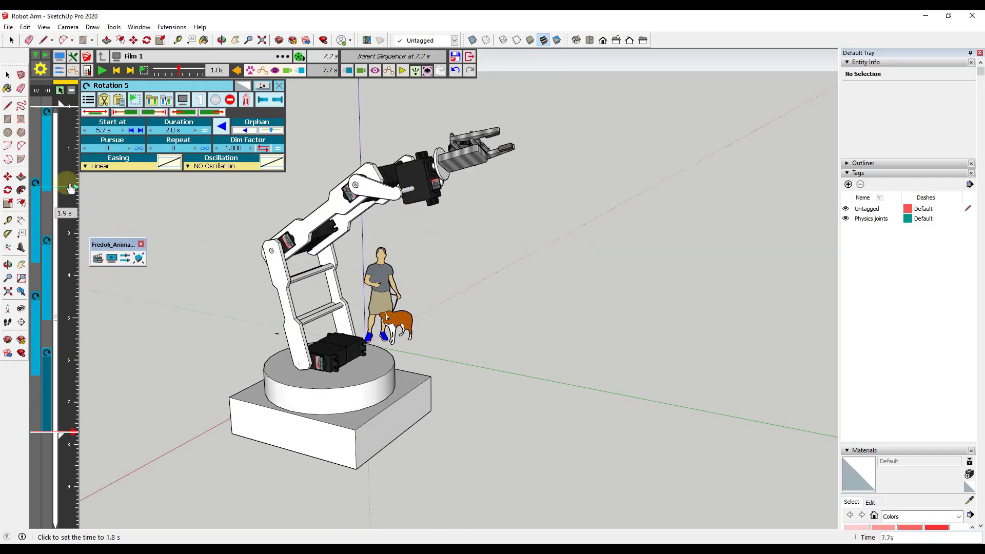
pyautogui.click(72, 147)
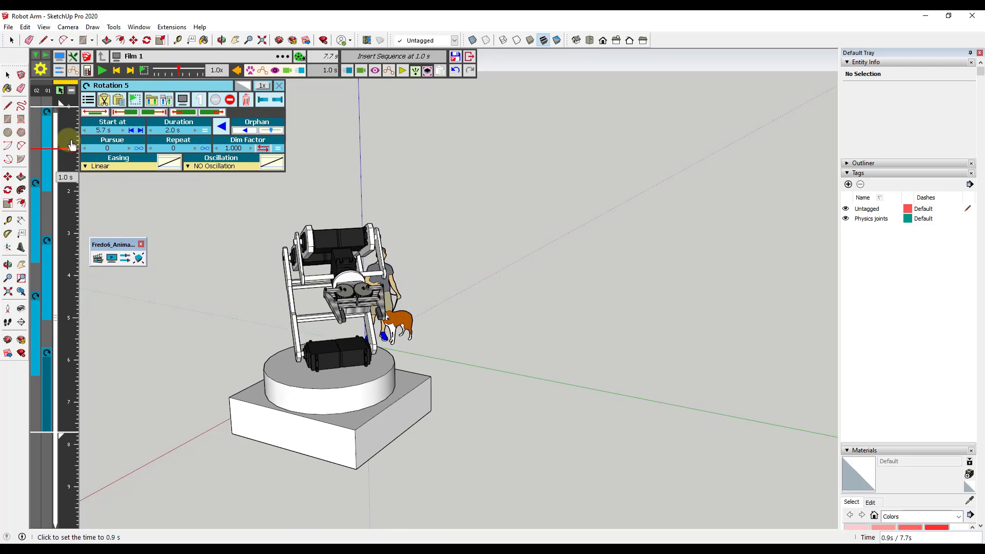
pyautogui.click(66, 156)
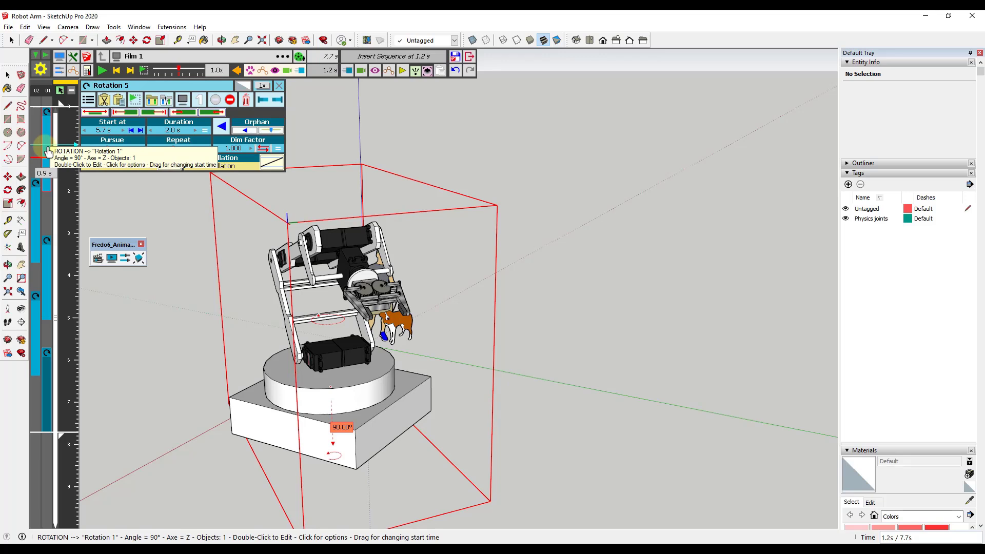
# Set the duration of Rotation 1, the 90° turn of the whole arm, to 8 s.
pyautogui.click(49, 152)
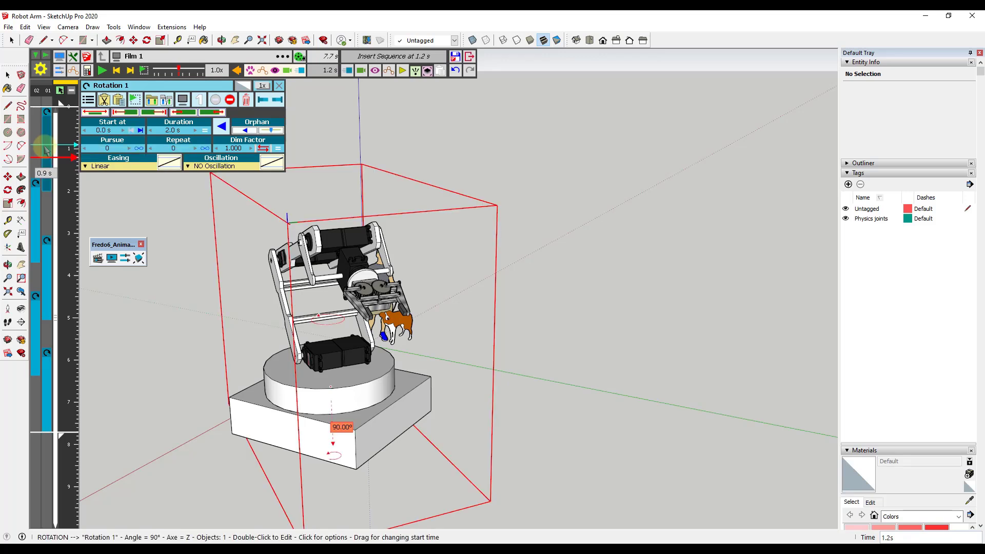
pyautogui.click(175, 132)
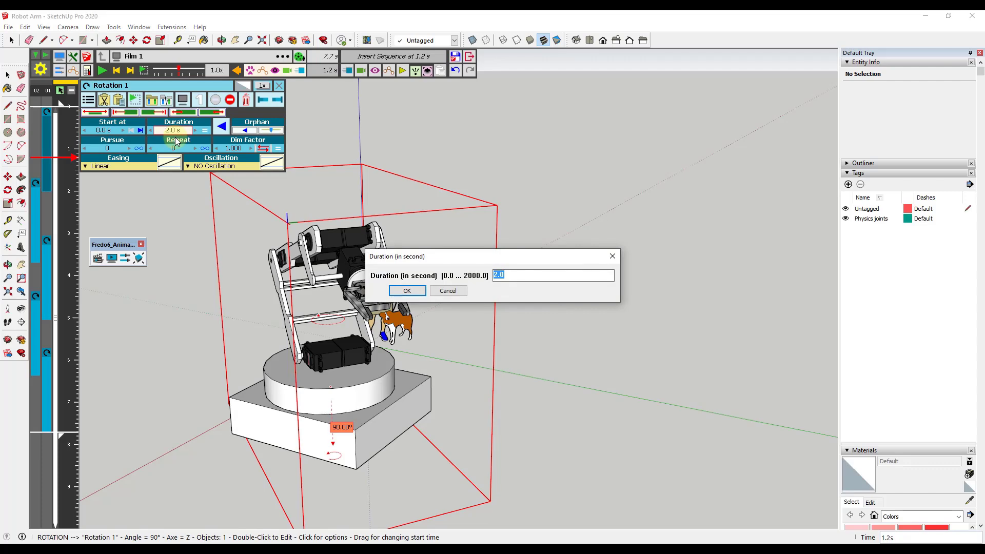
pyautogui.press('Return')
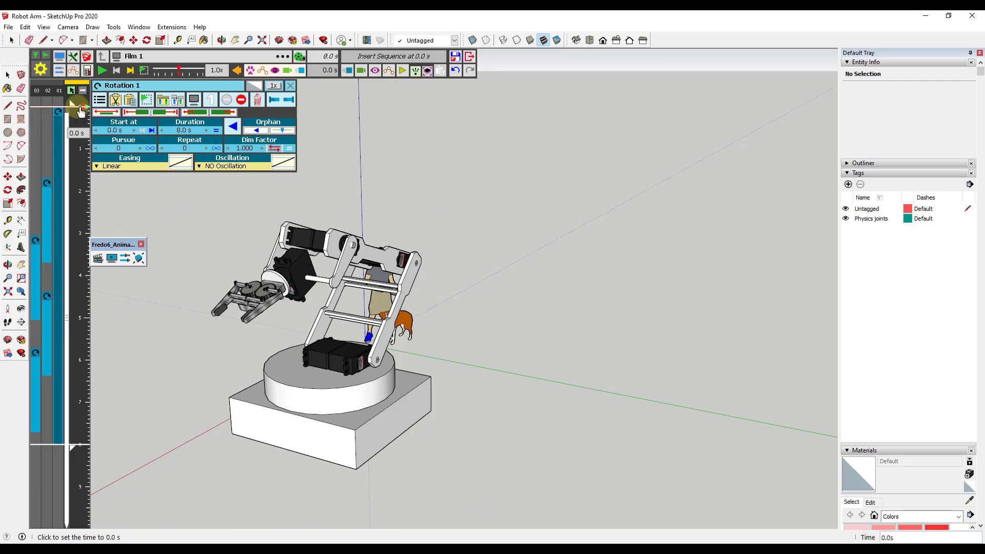
# Scrub through the film to preview the slower base turn, and shift Rotation 5 to start at 7.5 s.
pyautogui.click(80, 127)
pyautogui.moveTo(80, 133)
pyautogui.mouseDown()
pyautogui.moveTo(67, 226)
pyautogui.moveTo(77, 430)
pyautogui.moveTo(98, 208)
pyautogui.moveTo(89, 163)
pyautogui.moveTo(75, 280)
pyautogui.moveTo(82, 451)
pyautogui.mouseUp()
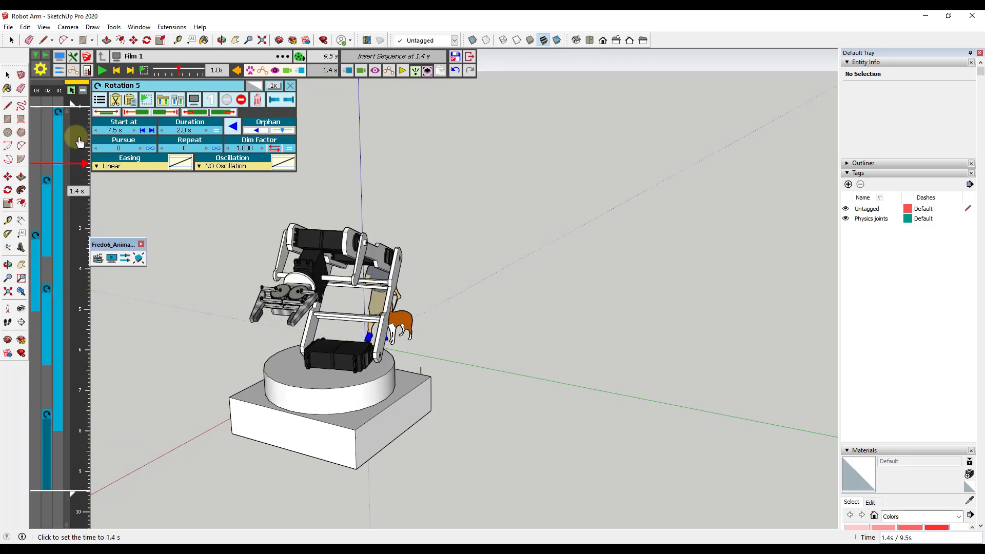
# Return the film to 0.0 s and switch to the browser to view the YouTube page on installing FFMPEG for Animator video export.
pyautogui.moveTo(79, 137); pyautogui.dragTo(82, 109)
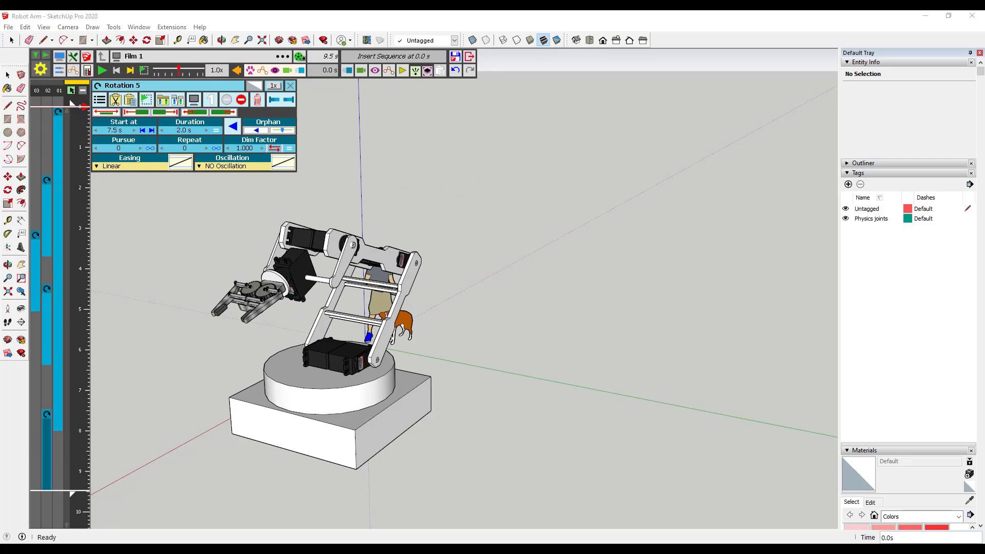
pyautogui.hotkey('alt', 'Tab')
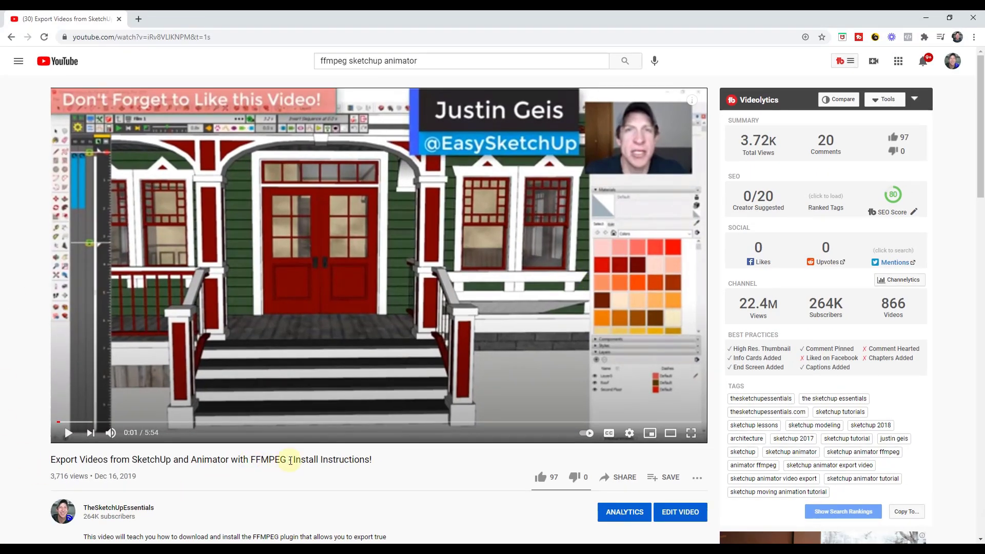
pyautogui.scroll(-3, 292, 460)
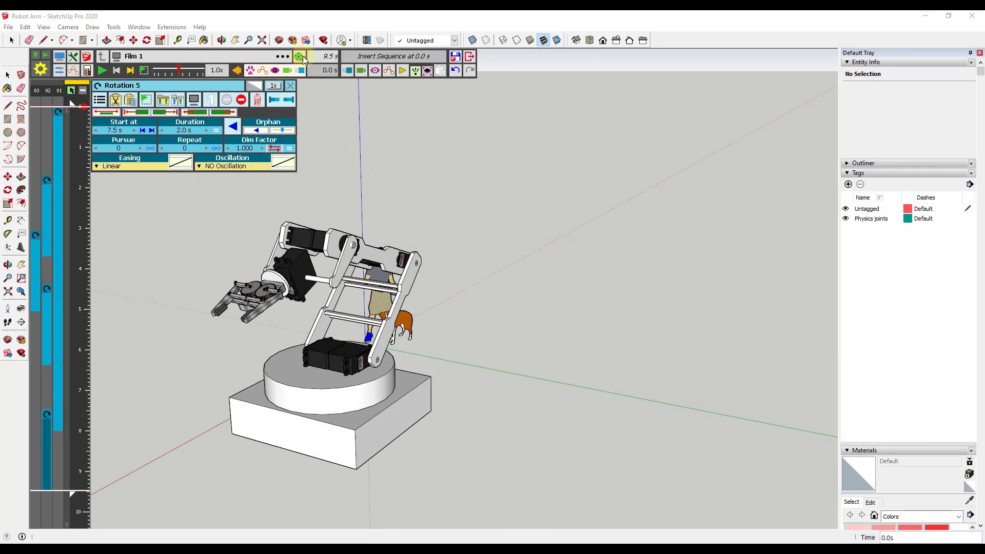
# Switch back to SketchUp and save the robot arm model.
pyautogui.click(10, 28)
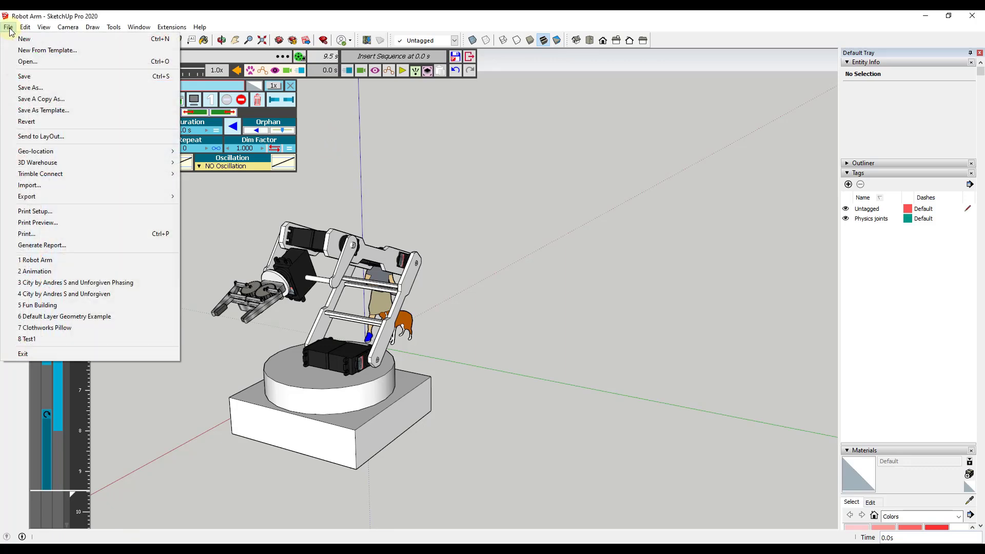
pyautogui.click(24, 76)
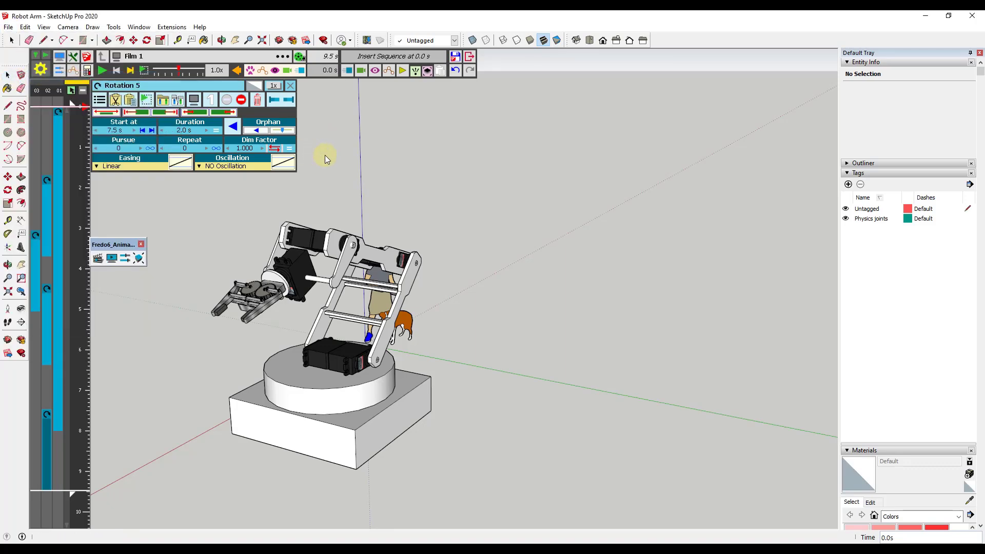
pyautogui.click(299, 57)
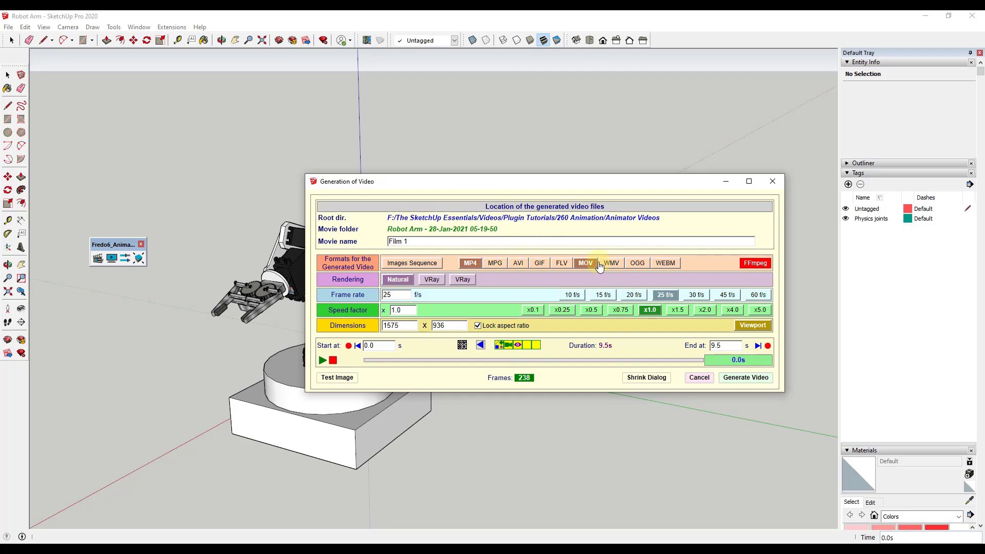
pyautogui.click(471, 266)
pyautogui.click(699, 379)
# Add a static camera view of the whole arm at 0.0 s, validate it into the film, and preview it up to 2.0 s.
pyautogui.moveTo(577, 279); pyautogui.dragTo(541, 332, button='middle')
pyautogui.keyDown('shift'); pyautogui.moveTo(574, 396); pyautogui.dragTo(534, 334, button='middle'); pyautogui.keyUp('shift')
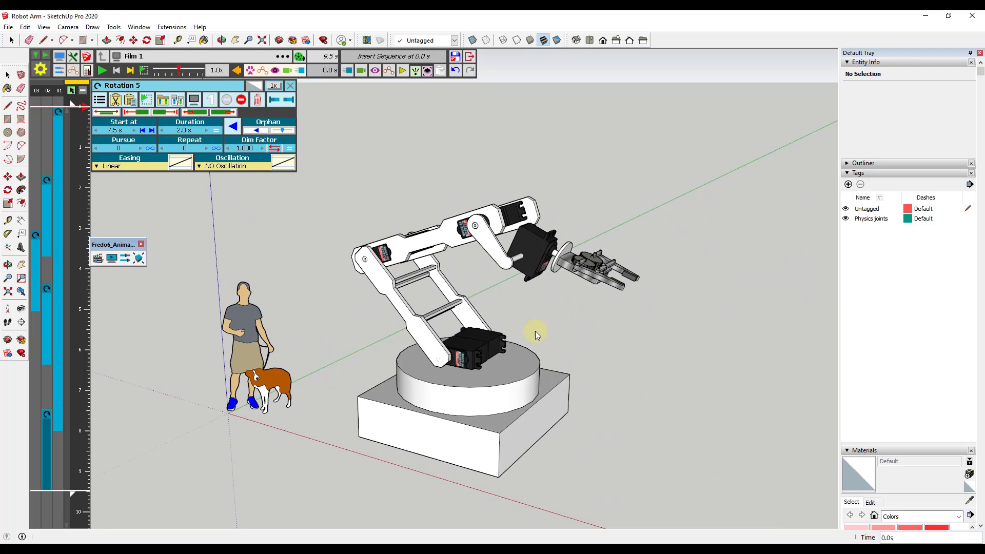
pyautogui.click(361, 72)
pyautogui.scroll(1, 456, 123)
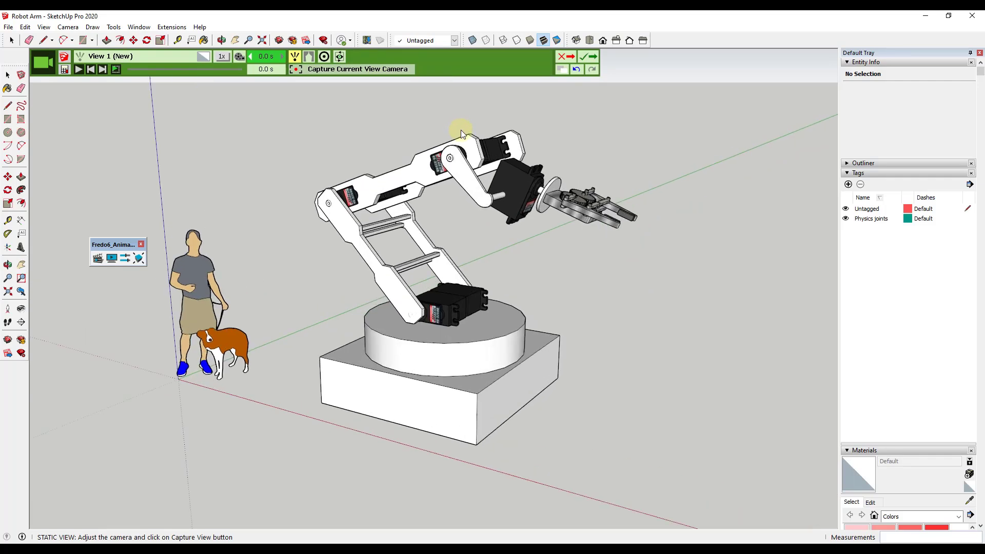
pyautogui.scroll(1, 484, 172)
pyautogui.scroll(-2, 634, 188)
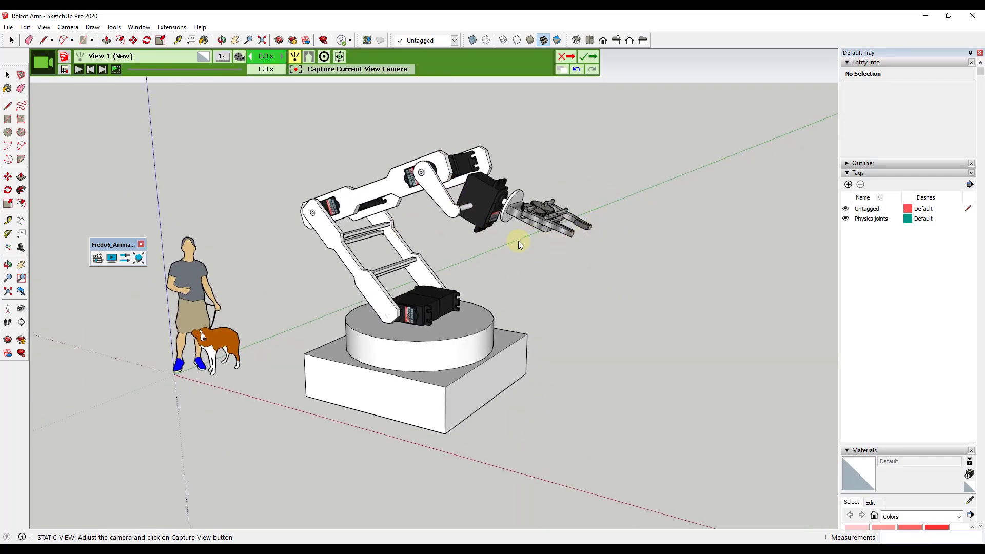
pyautogui.click(333, 71)
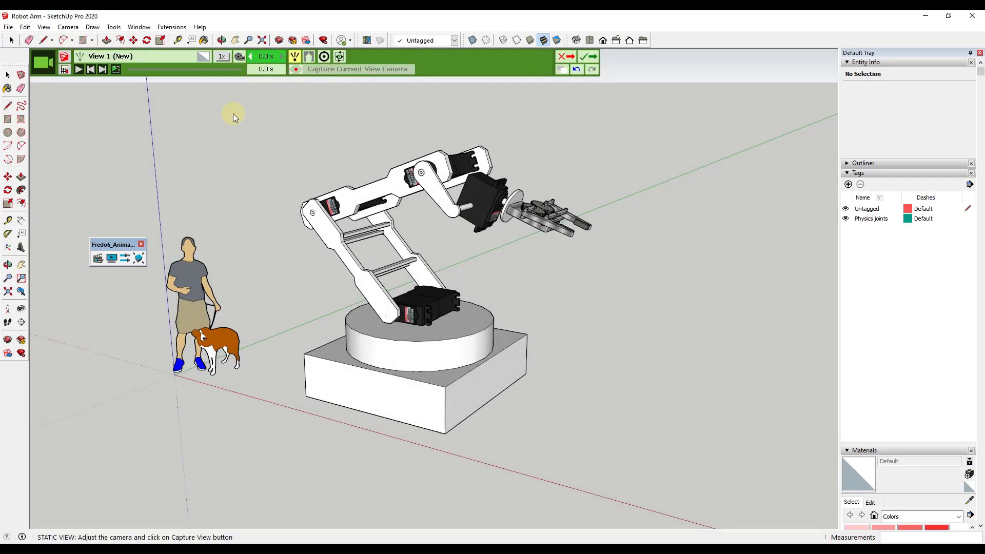
pyautogui.click(588, 57)
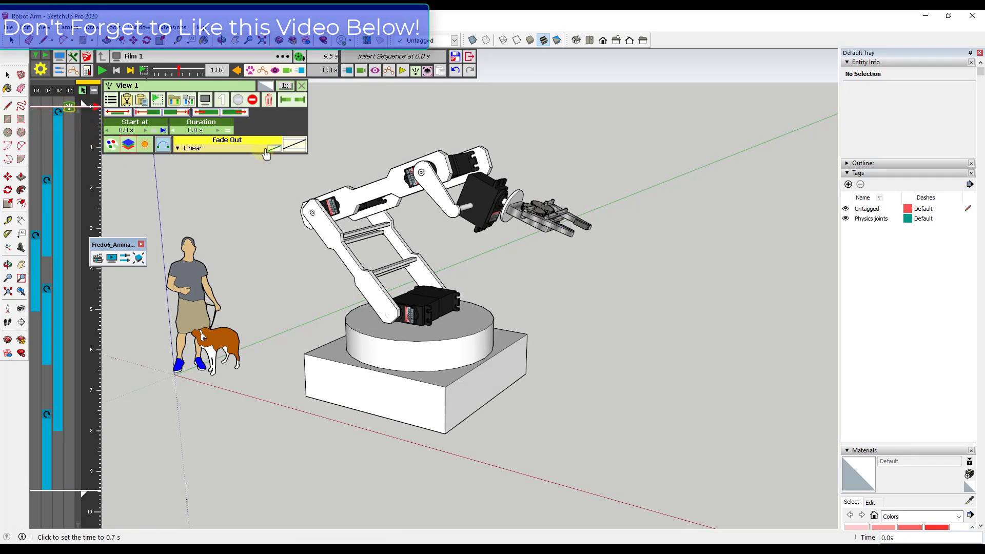
pyautogui.moveTo(96, 107)
pyautogui.mouseDown()
pyautogui.moveTo(89, 408)
pyautogui.moveTo(86, 221)
pyautogui.moveTo(96, 143)
pyautogui.moveTo(96, 193)
pyautogui.mouseUp()
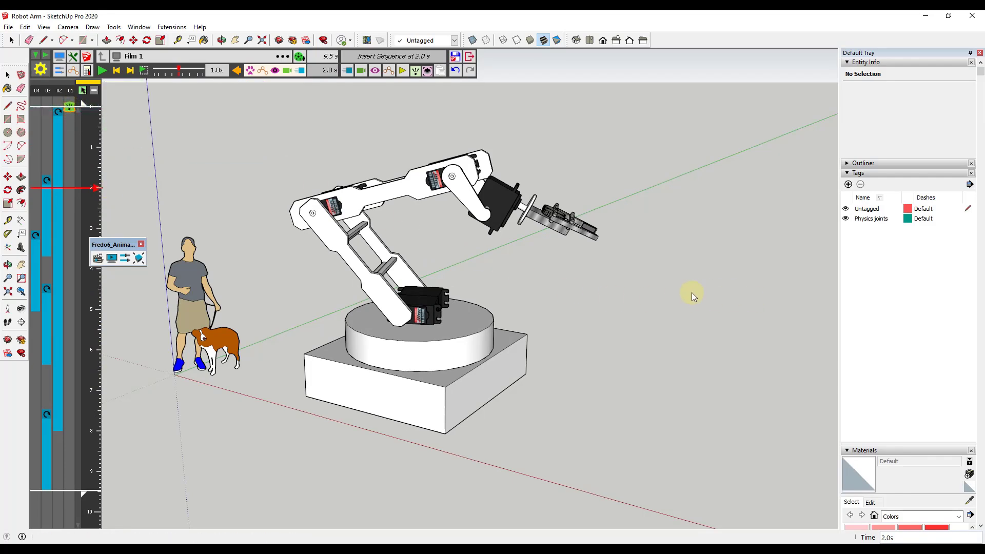
# Edit View 1 to recapture its camera from the side where the gripper points away from the standing figure, and validate the change.
pyautogui.doubleClick(68, 109)
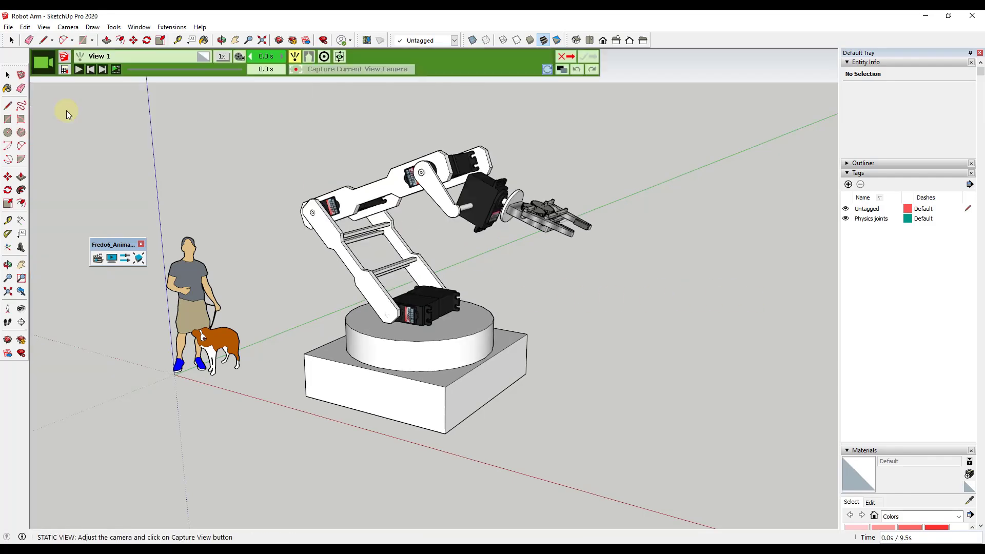
pyautogui.moveTo(757, 265); pyautogui.dragTo(66, 275, button='middle')
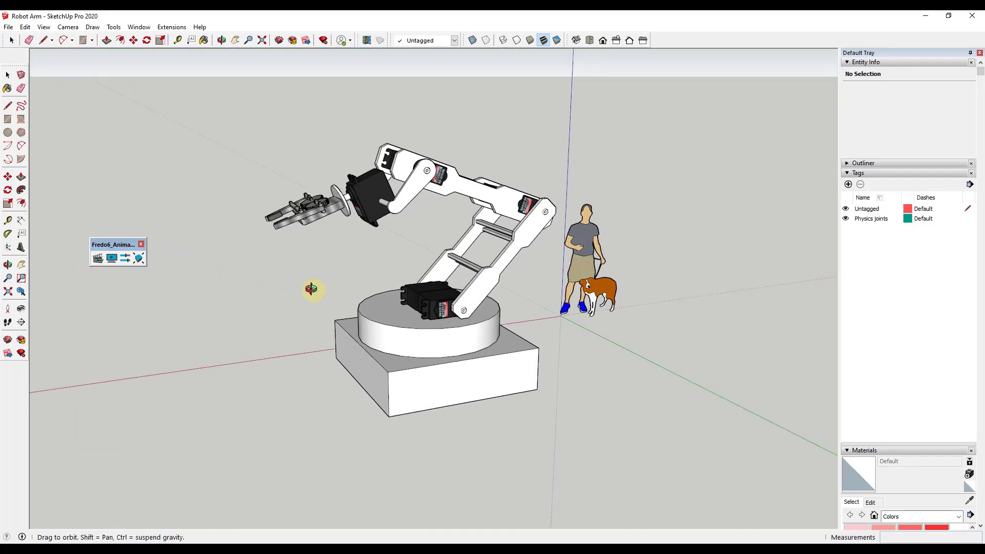
pyautogui.moveTo(288, 287); pyautogui.dragTo(355, 281, button='middle')
pyautogui.click(347, 70)
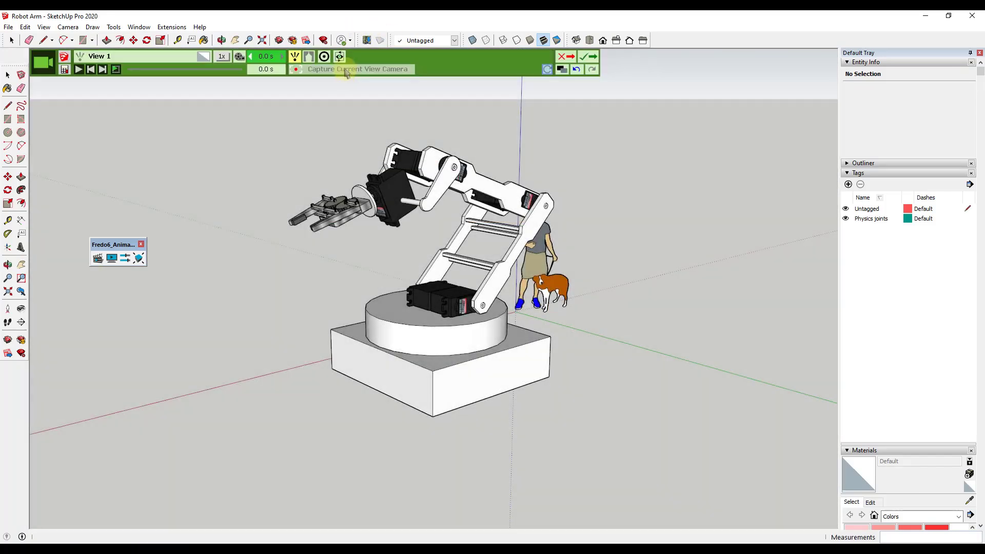
pyautogui.click(586, 56)
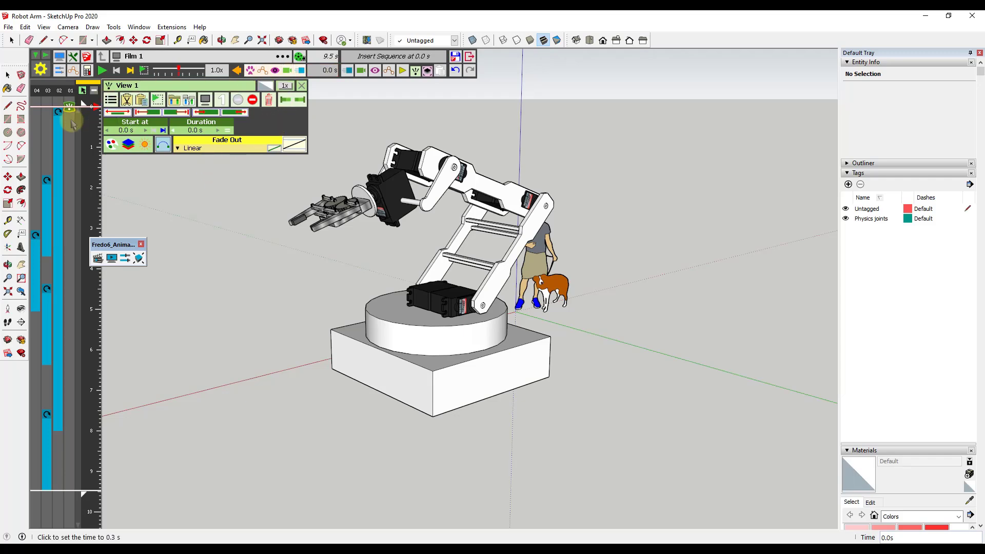
# Scrub through the film to preview the arm from the recaptured camera view, and return to 0.0 s.
pyautogui.click(88, 144)
pyautogui.moveTo(87, 175)
pyautogui.mouseDown()
pyautogui.moveTo(92, 386)
pyautogui.moveTo(121, 444)
pyautogui.mouseUp()
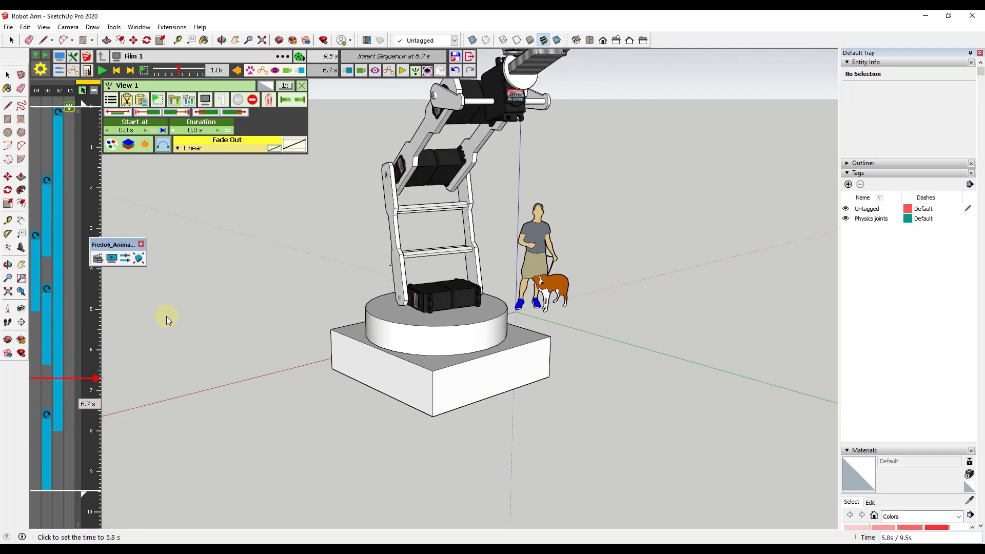
pyautogui.click(103, 366)
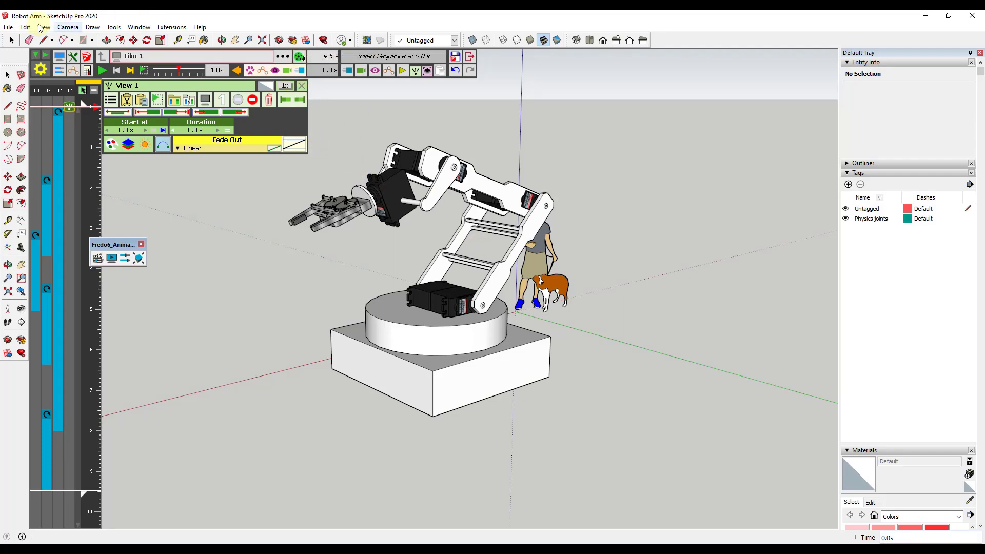
pyautogui.click(8, 29)
pyautogui.press('Escape')
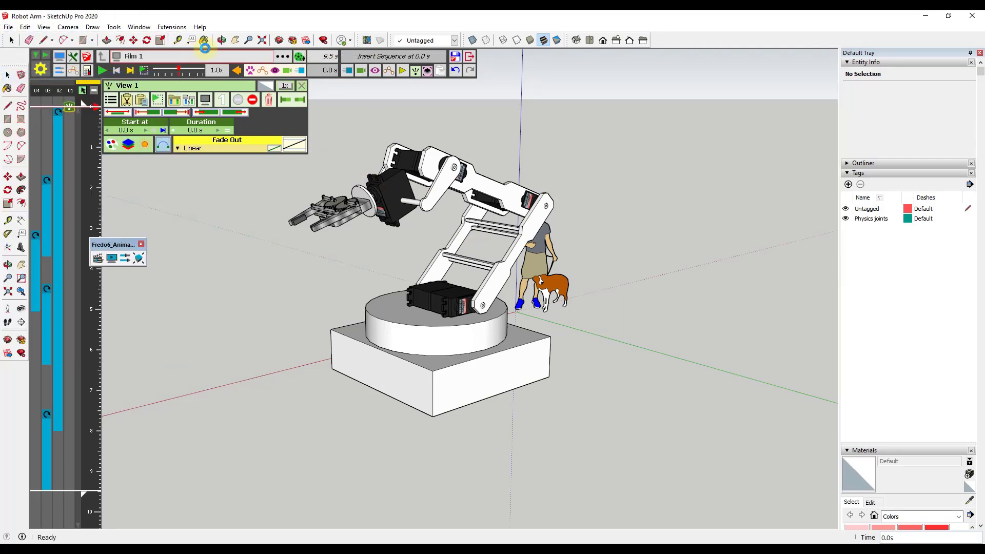
# Open the film's video generation settings and set the video height to 720 with the aspect ratio locked.
pyautogui.click(300, 57)
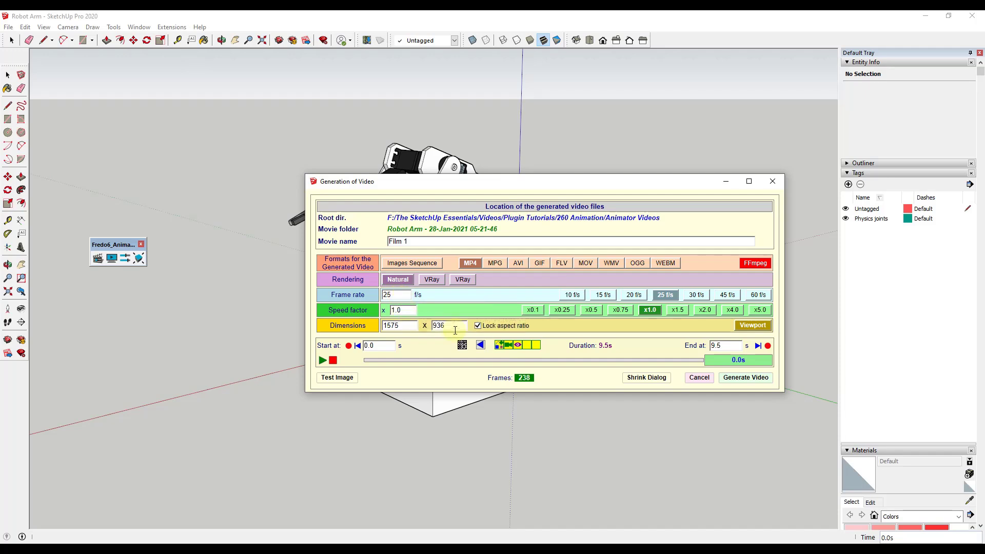
pyautogui.doubleClick(399, 327)
pyautogui.press('Tab')
pyautogui.write('7')
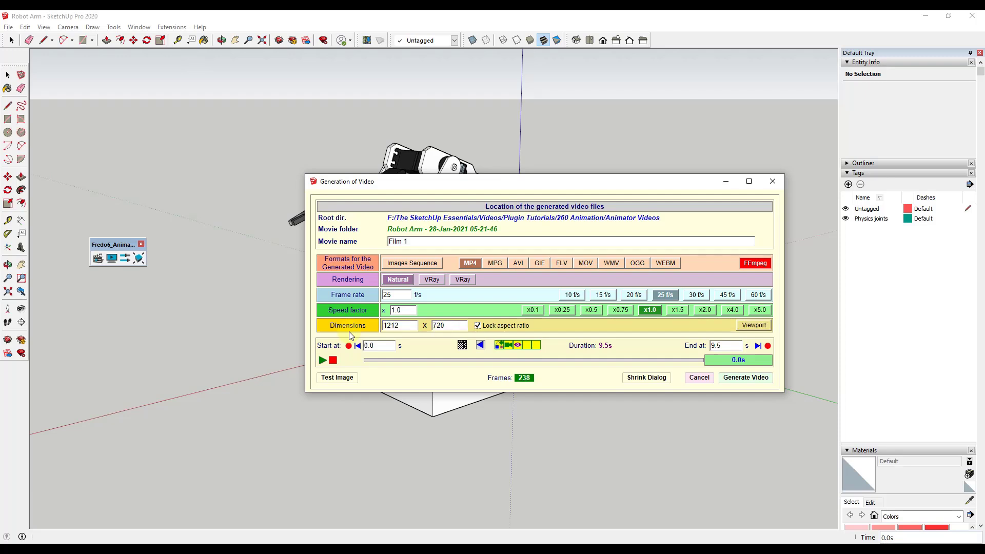
# Set the video width to 1280 with the aspect ratio locked, and generate a test image to check the framing.
pyautogui.moveTo(414, 324); pyautogui.dragTo(341, 327)
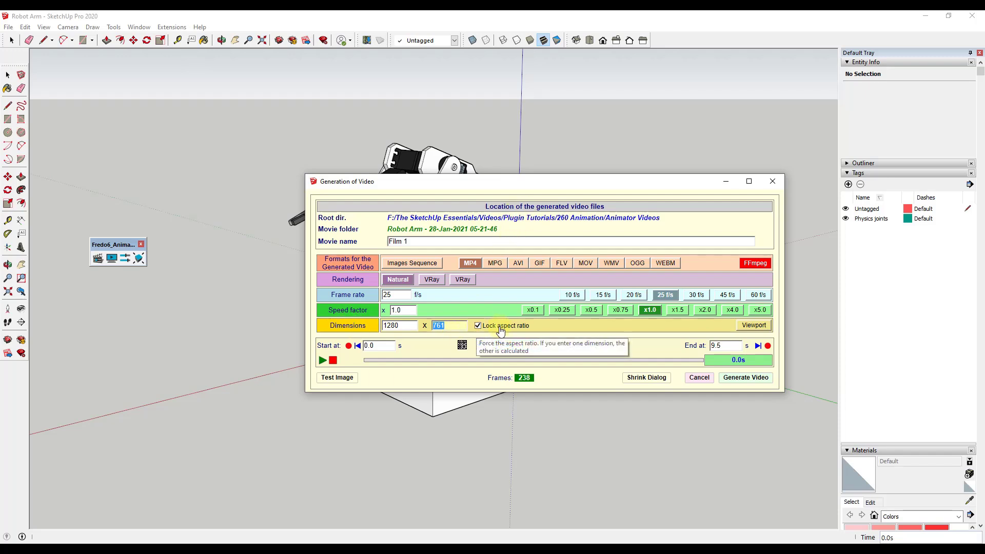
pyautogui.click(755, 326)
pyautogui.click(752, 329)
pyautogui.click(339, 380)
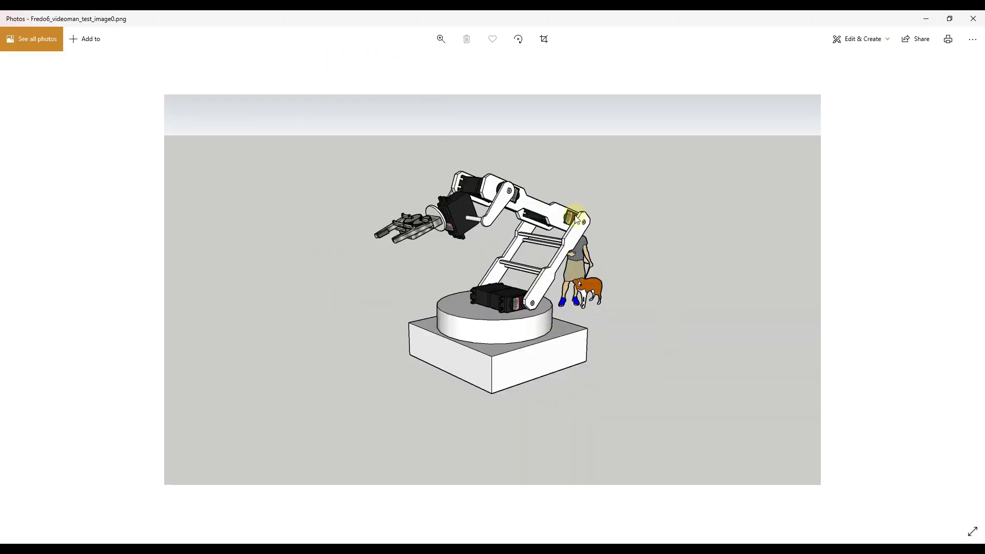
pyautogui.click(973, 19)
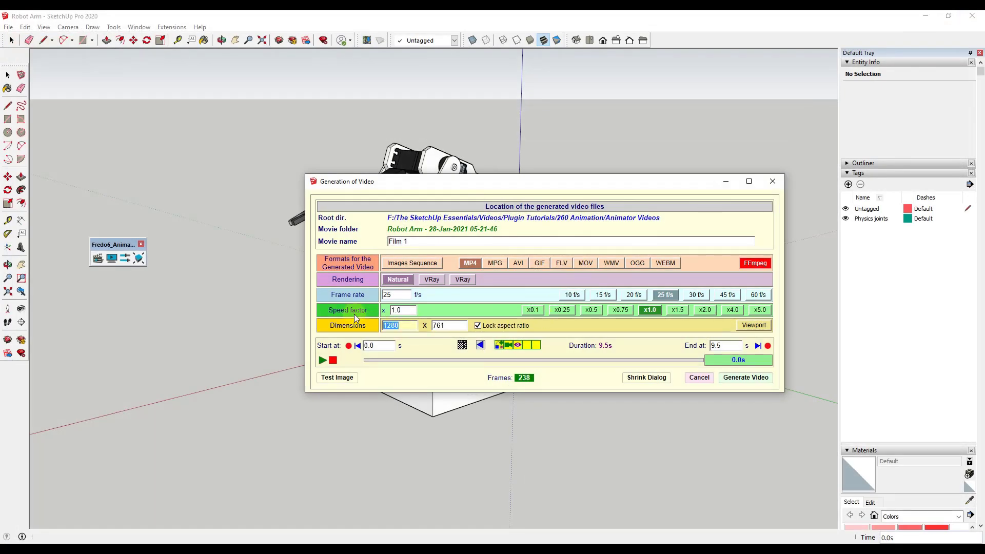
# Set the video width to 1920 with the aspect ratio locked, and name the movie Arm Movement.
pyautogui.write('1920')
pyautogui.press('Tab')
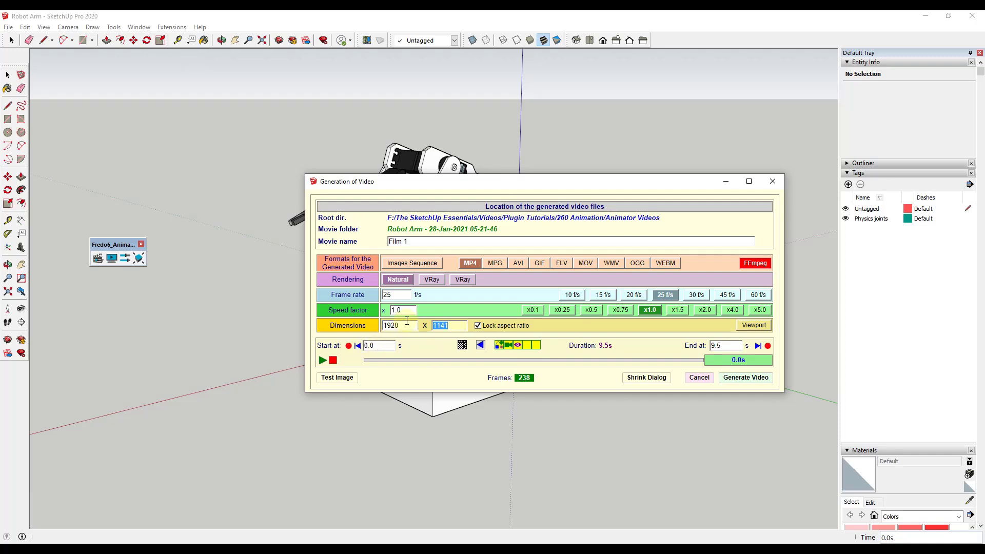
pyautogui.click(417, 242)
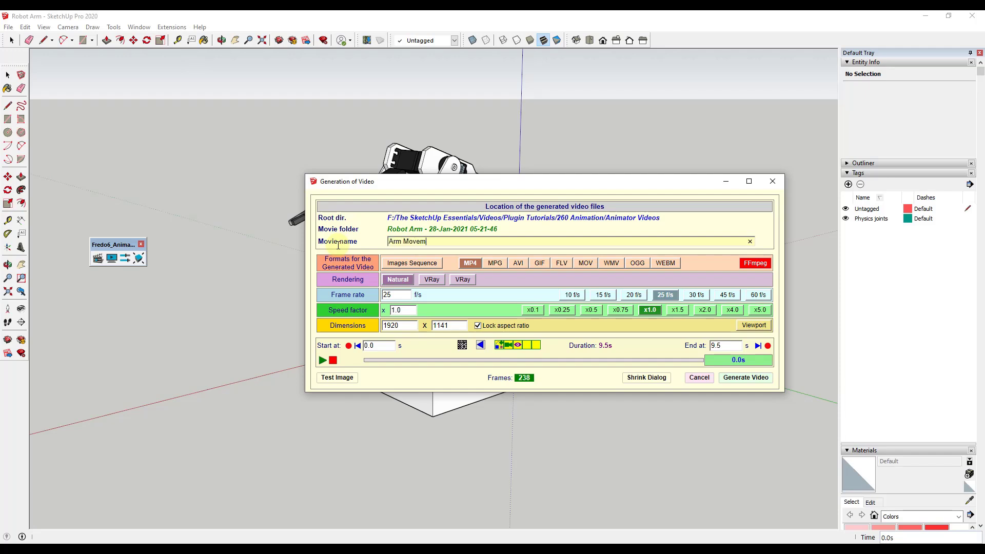
# Generate the MP4 video of the film and play it back, scrubbing through the arm's motion.
pyautogui.click(757, 378)
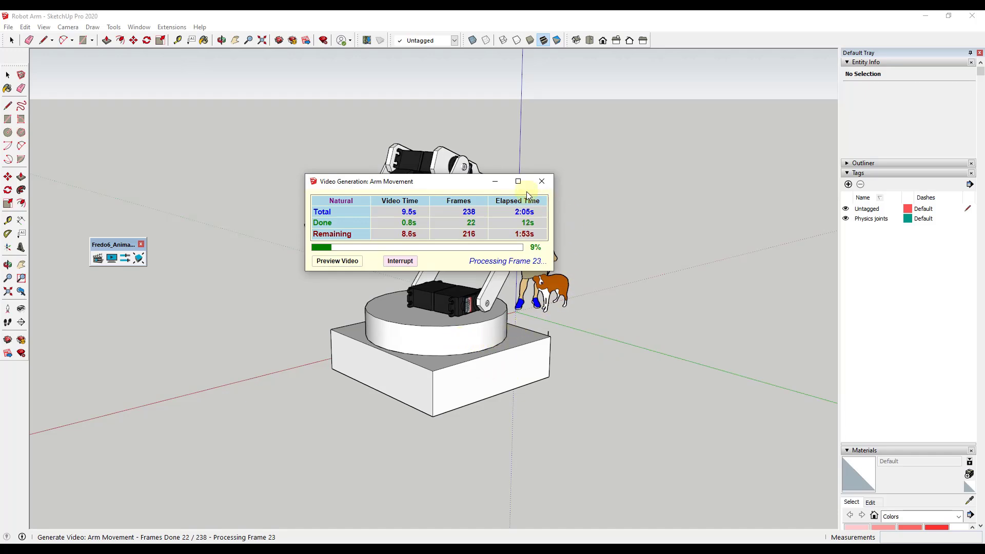
pyautogui.moveTo(475, 182); pyautogui.dragTo(638, 133)
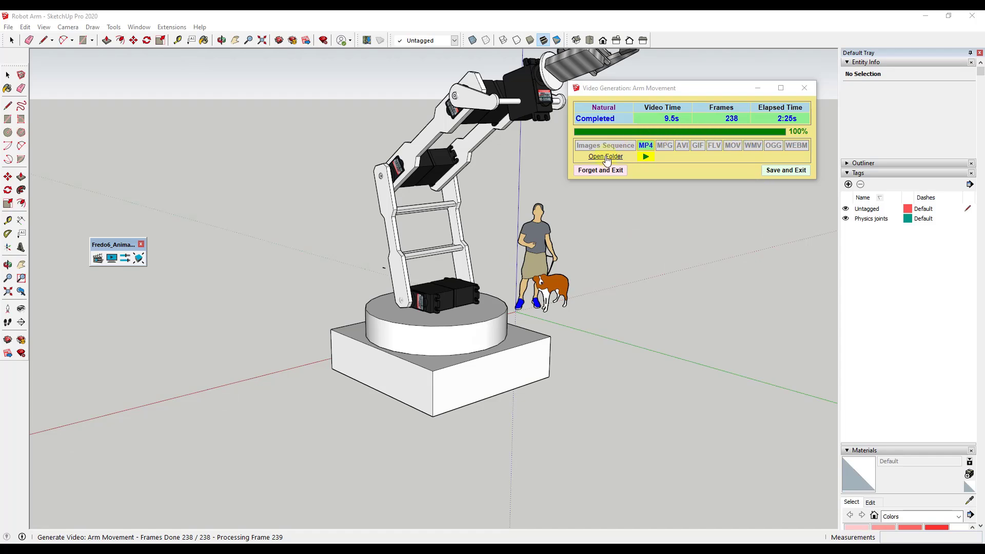
pyautogui.click(645, 158)
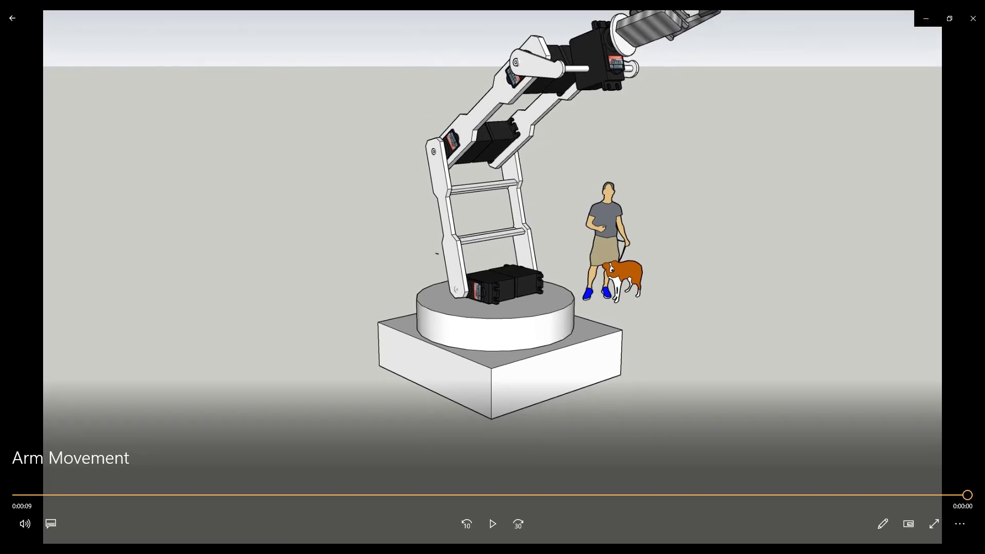
pyautogui.moveTo(75, 494); pyautogui.dragTo(150, 498)
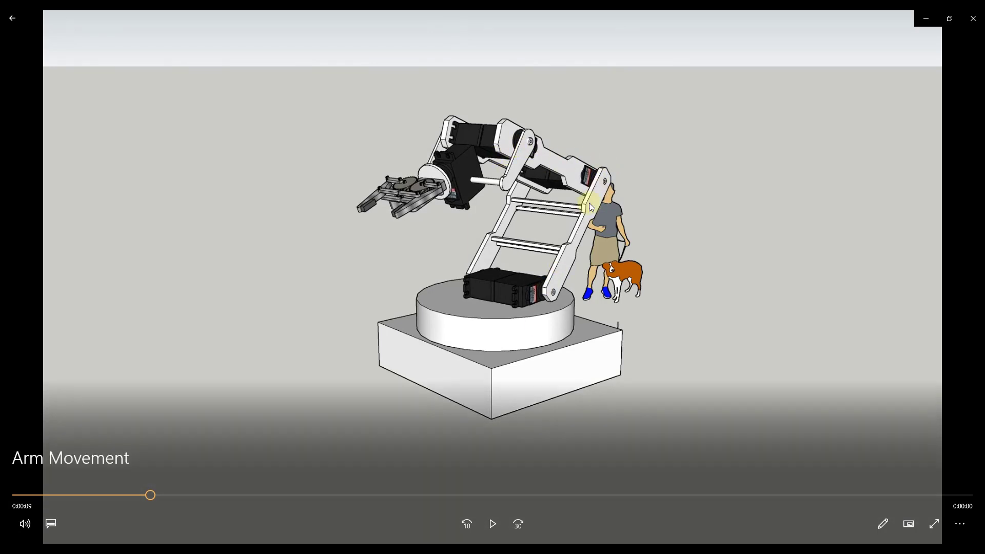